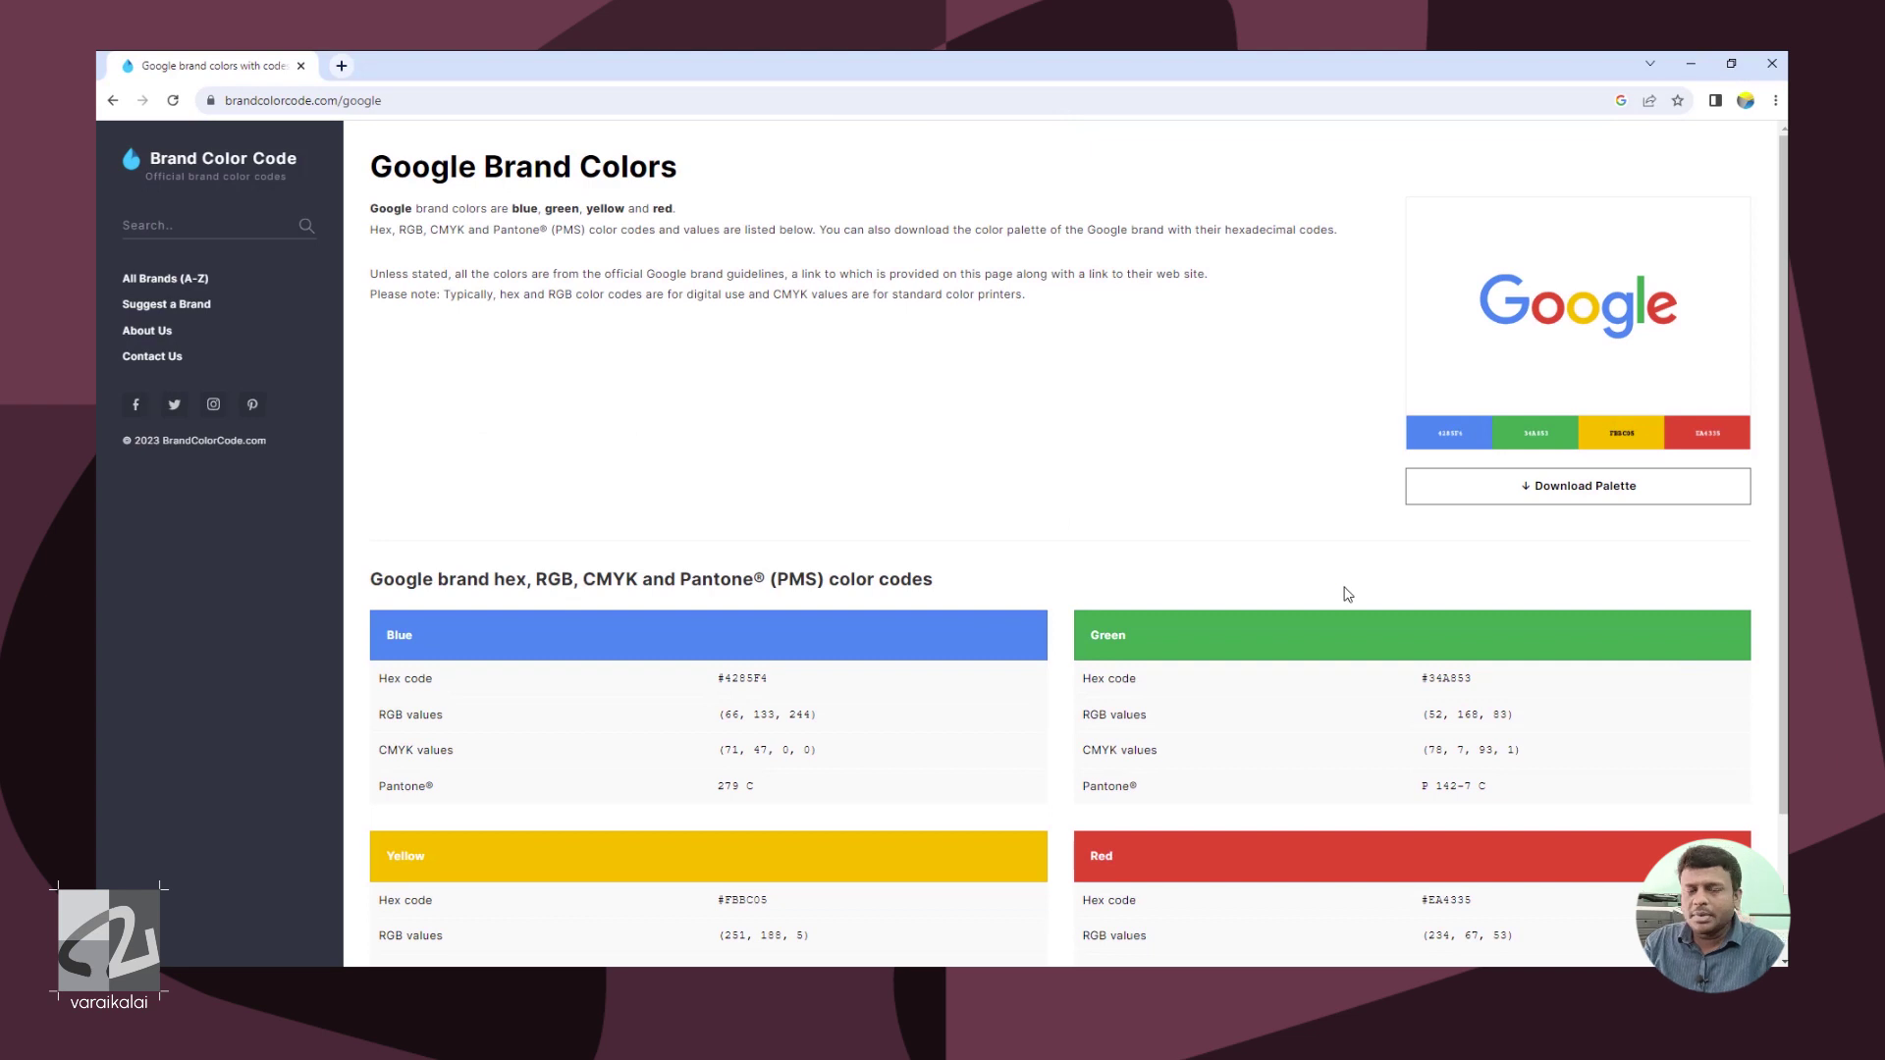
- Scroll to Google's CMYK codes and select the Blue value 71, 47, 0, 0
scroll(1348, 594, "down", 2)
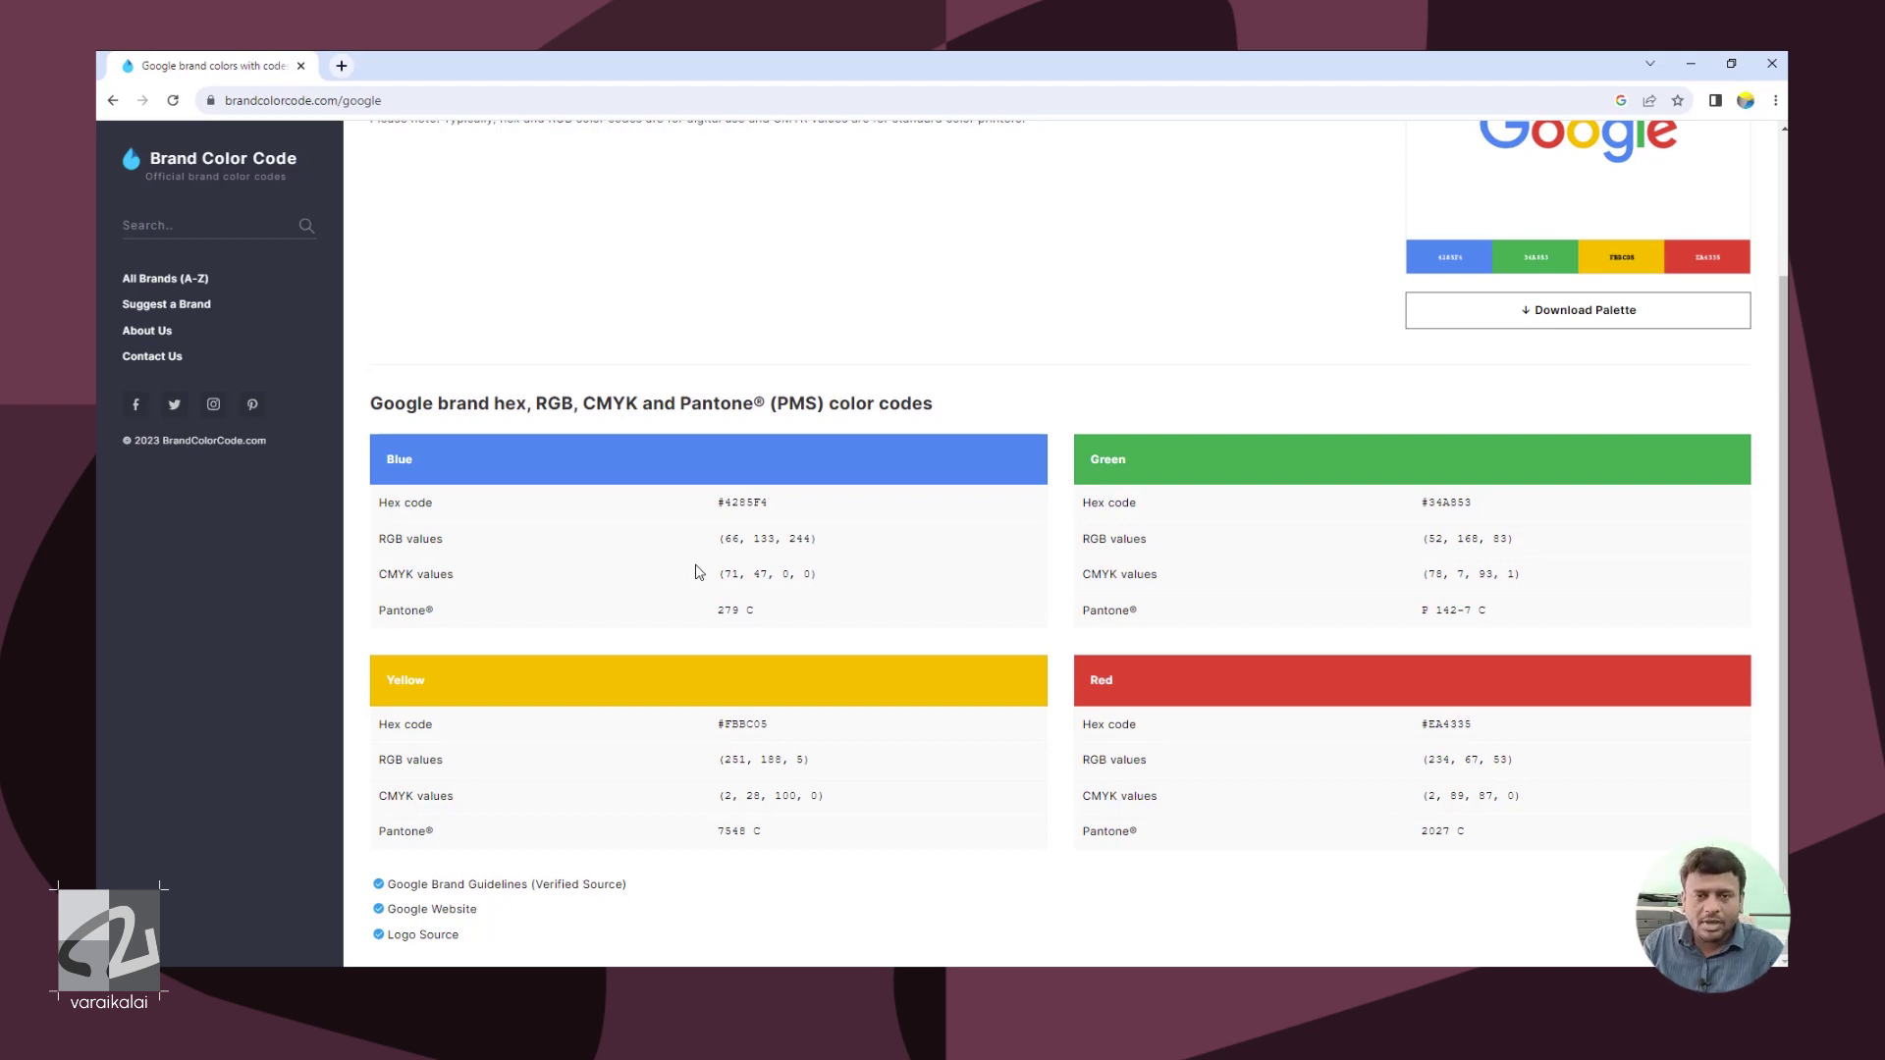
left_click_drag(699, 571, 825, 574)
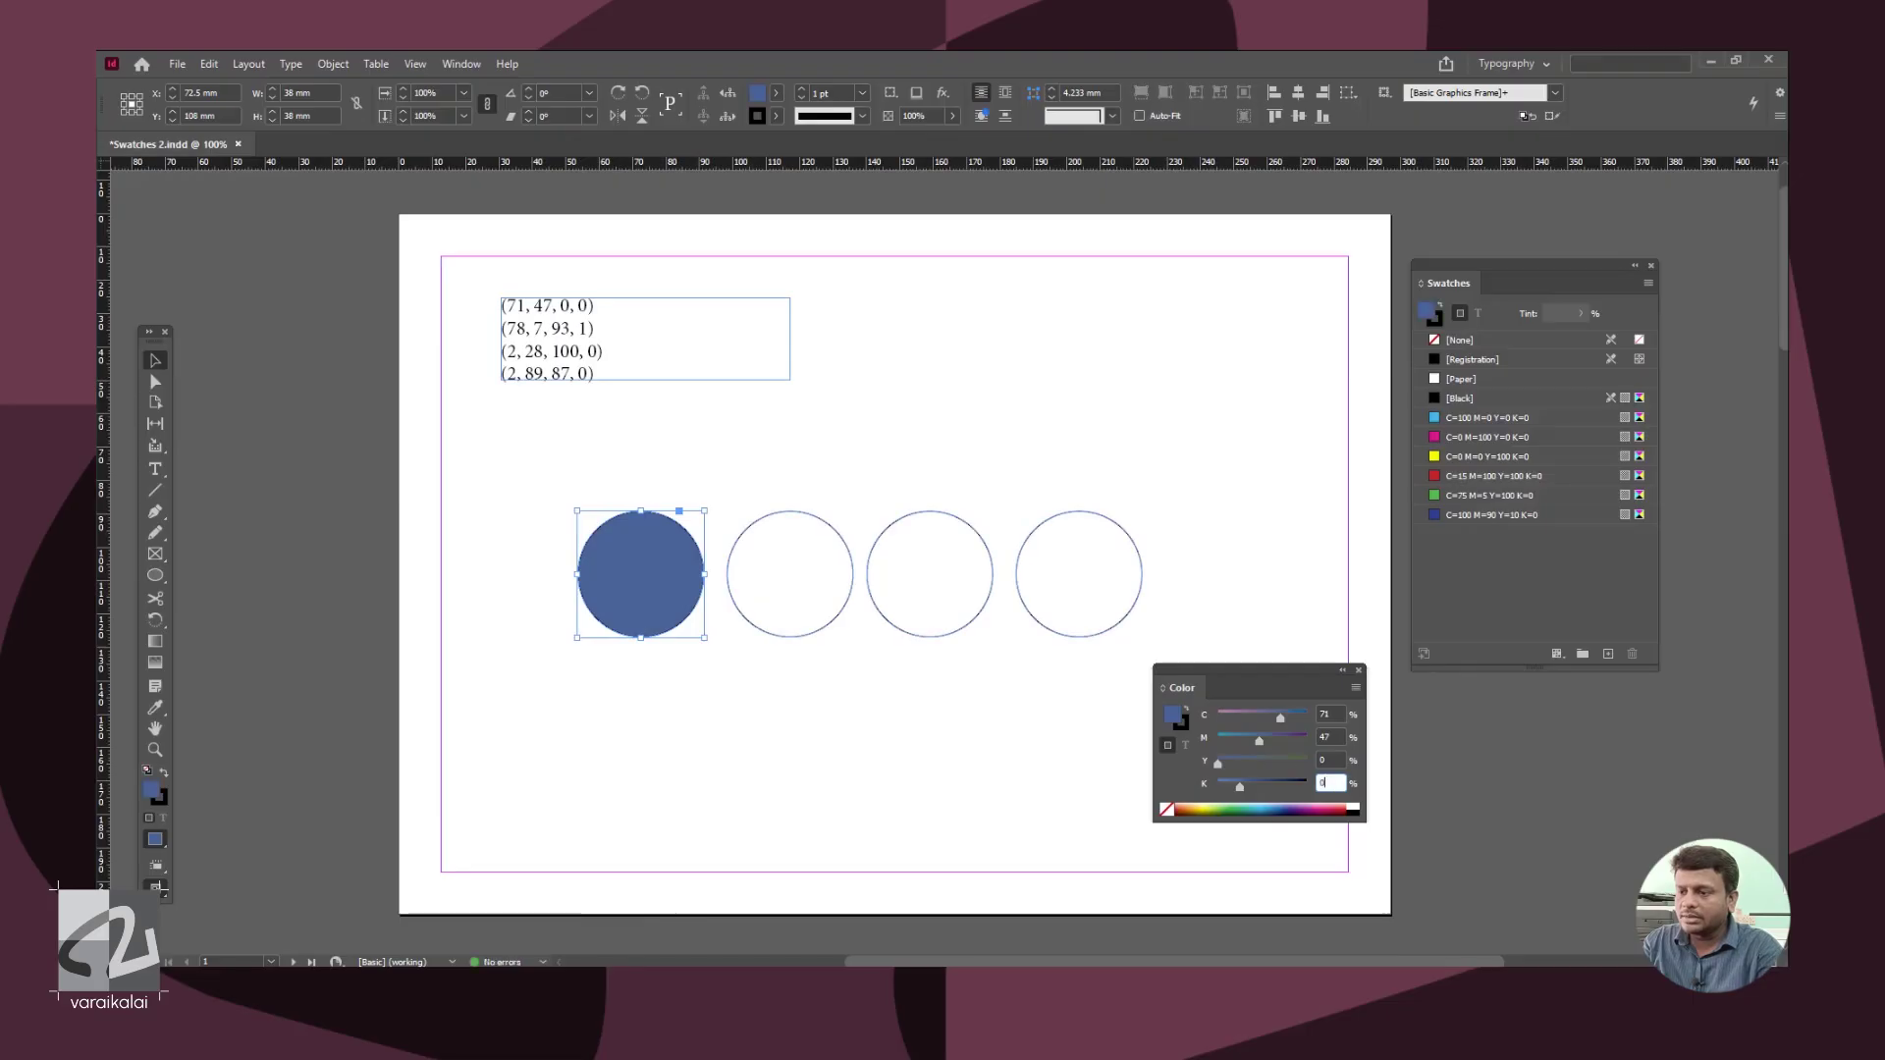
key("Tab")
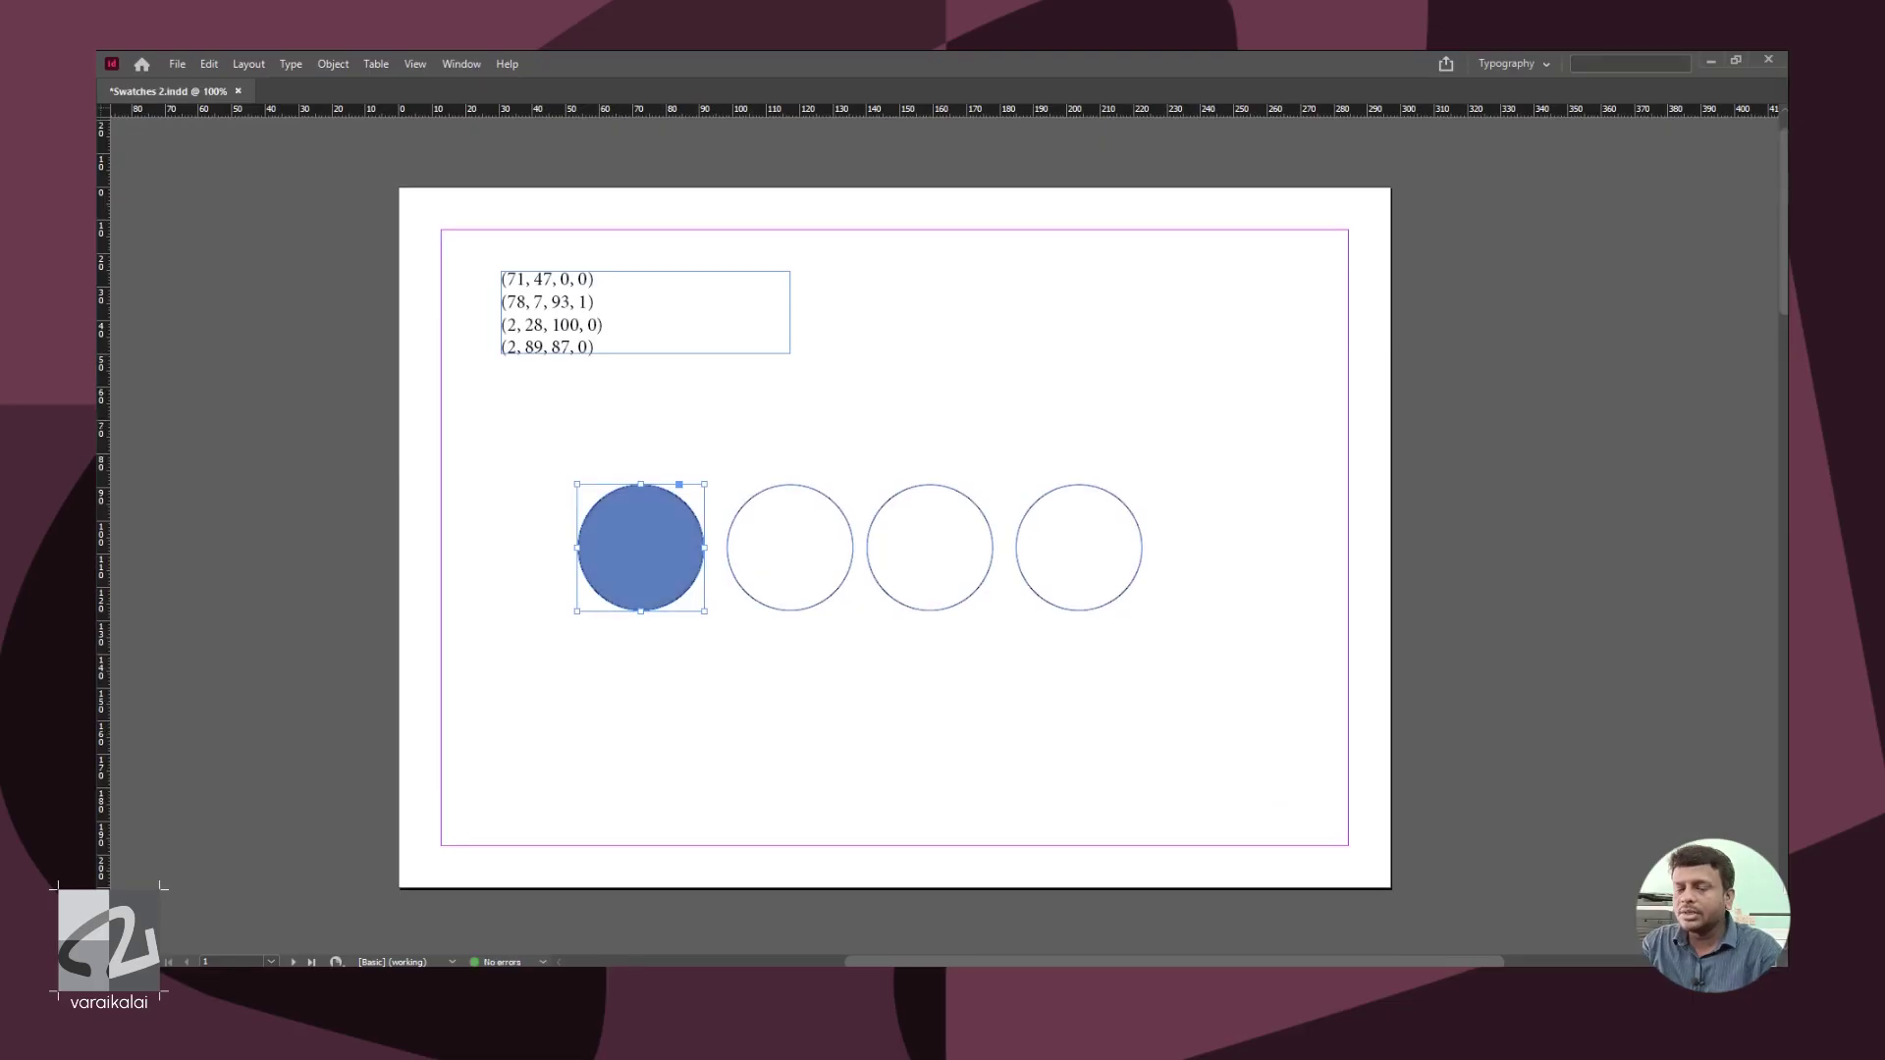
- Fill the fourth circle with the red swatch, then load the Google Color.ase swatches
key("Tab")
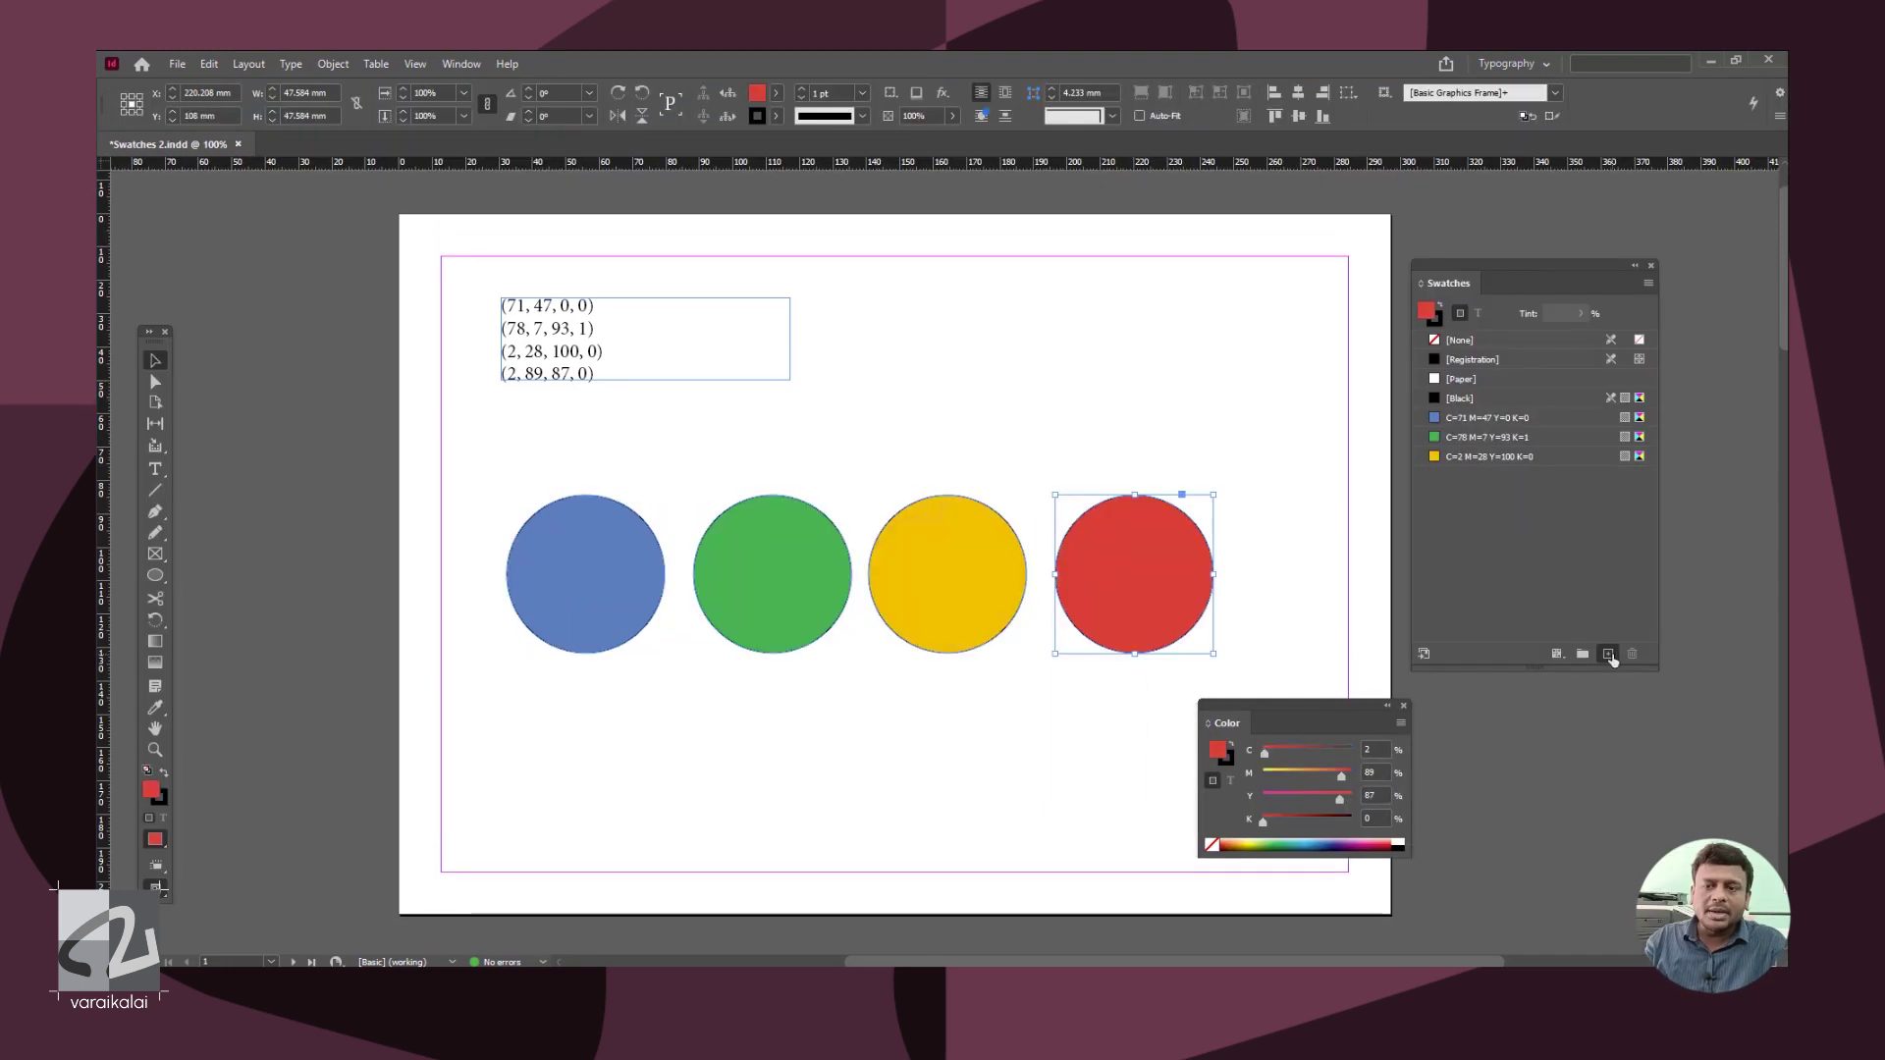
left_click(1557, 479)
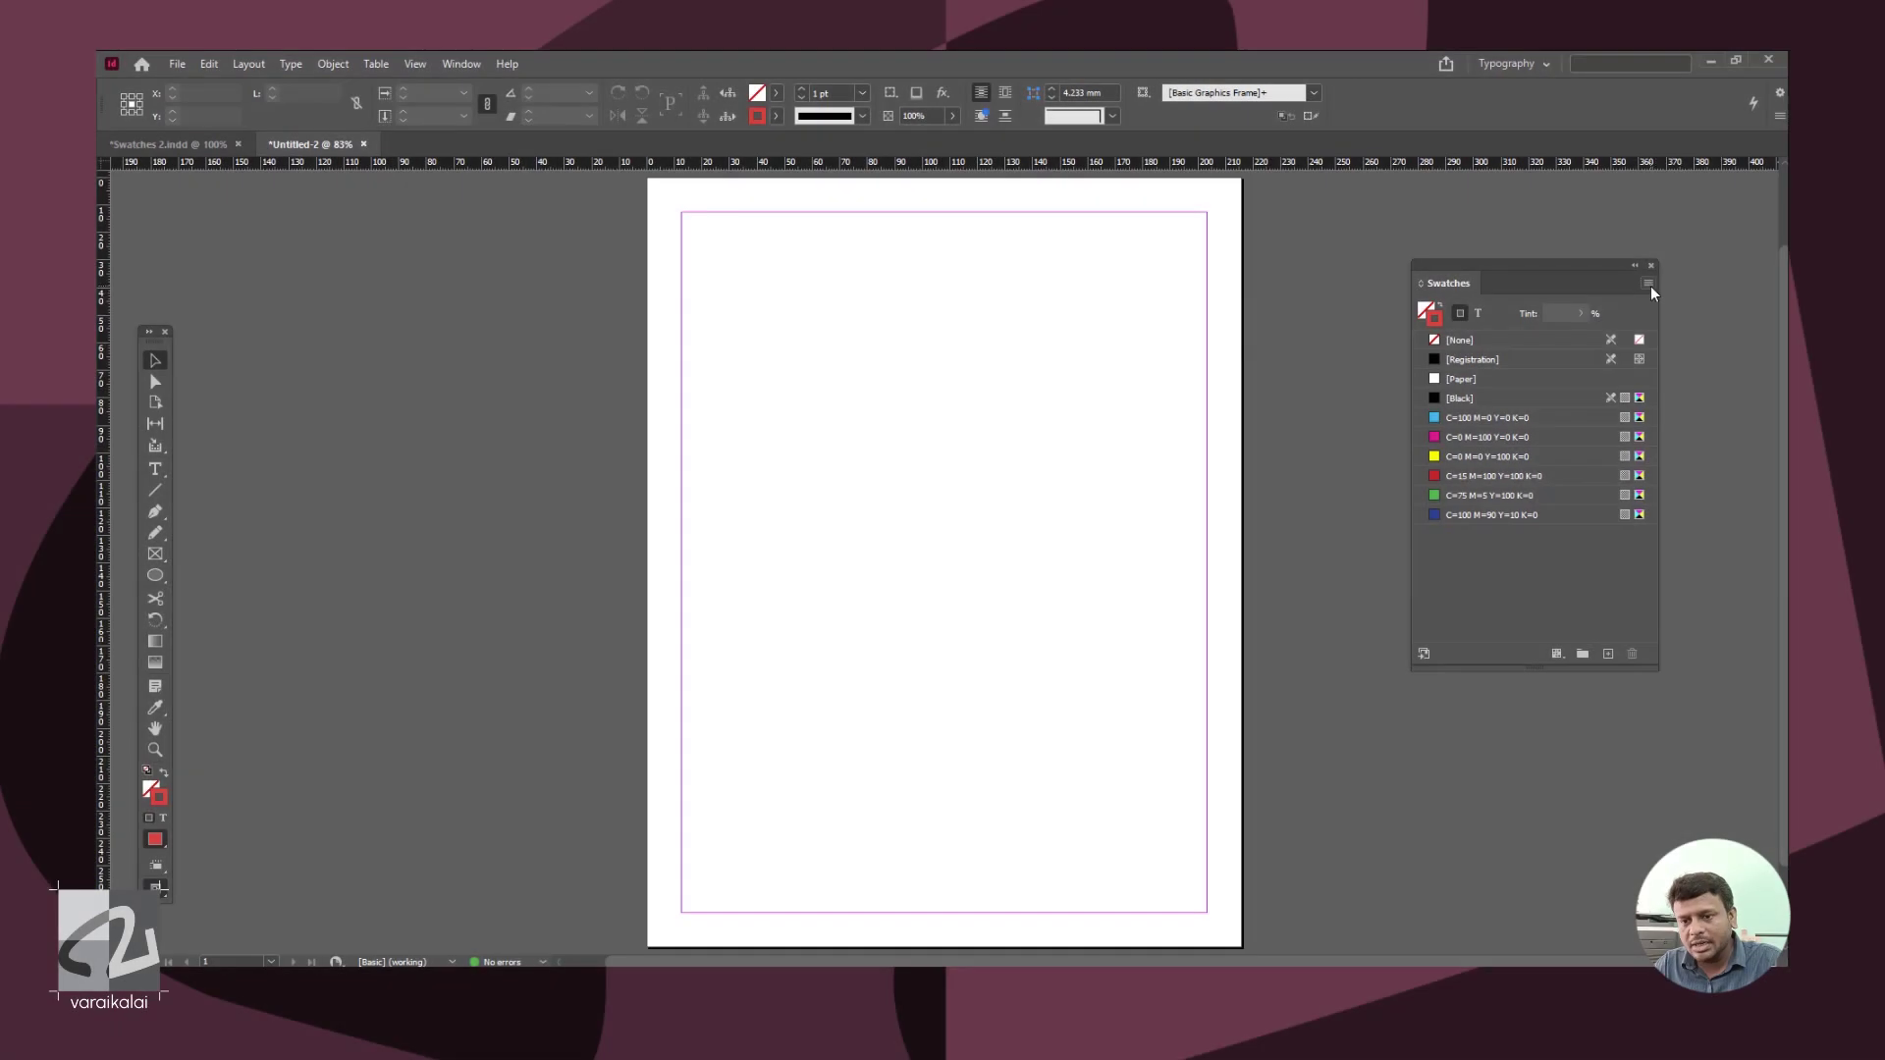
left_click(1650, 284)
left_click(1571, 542)
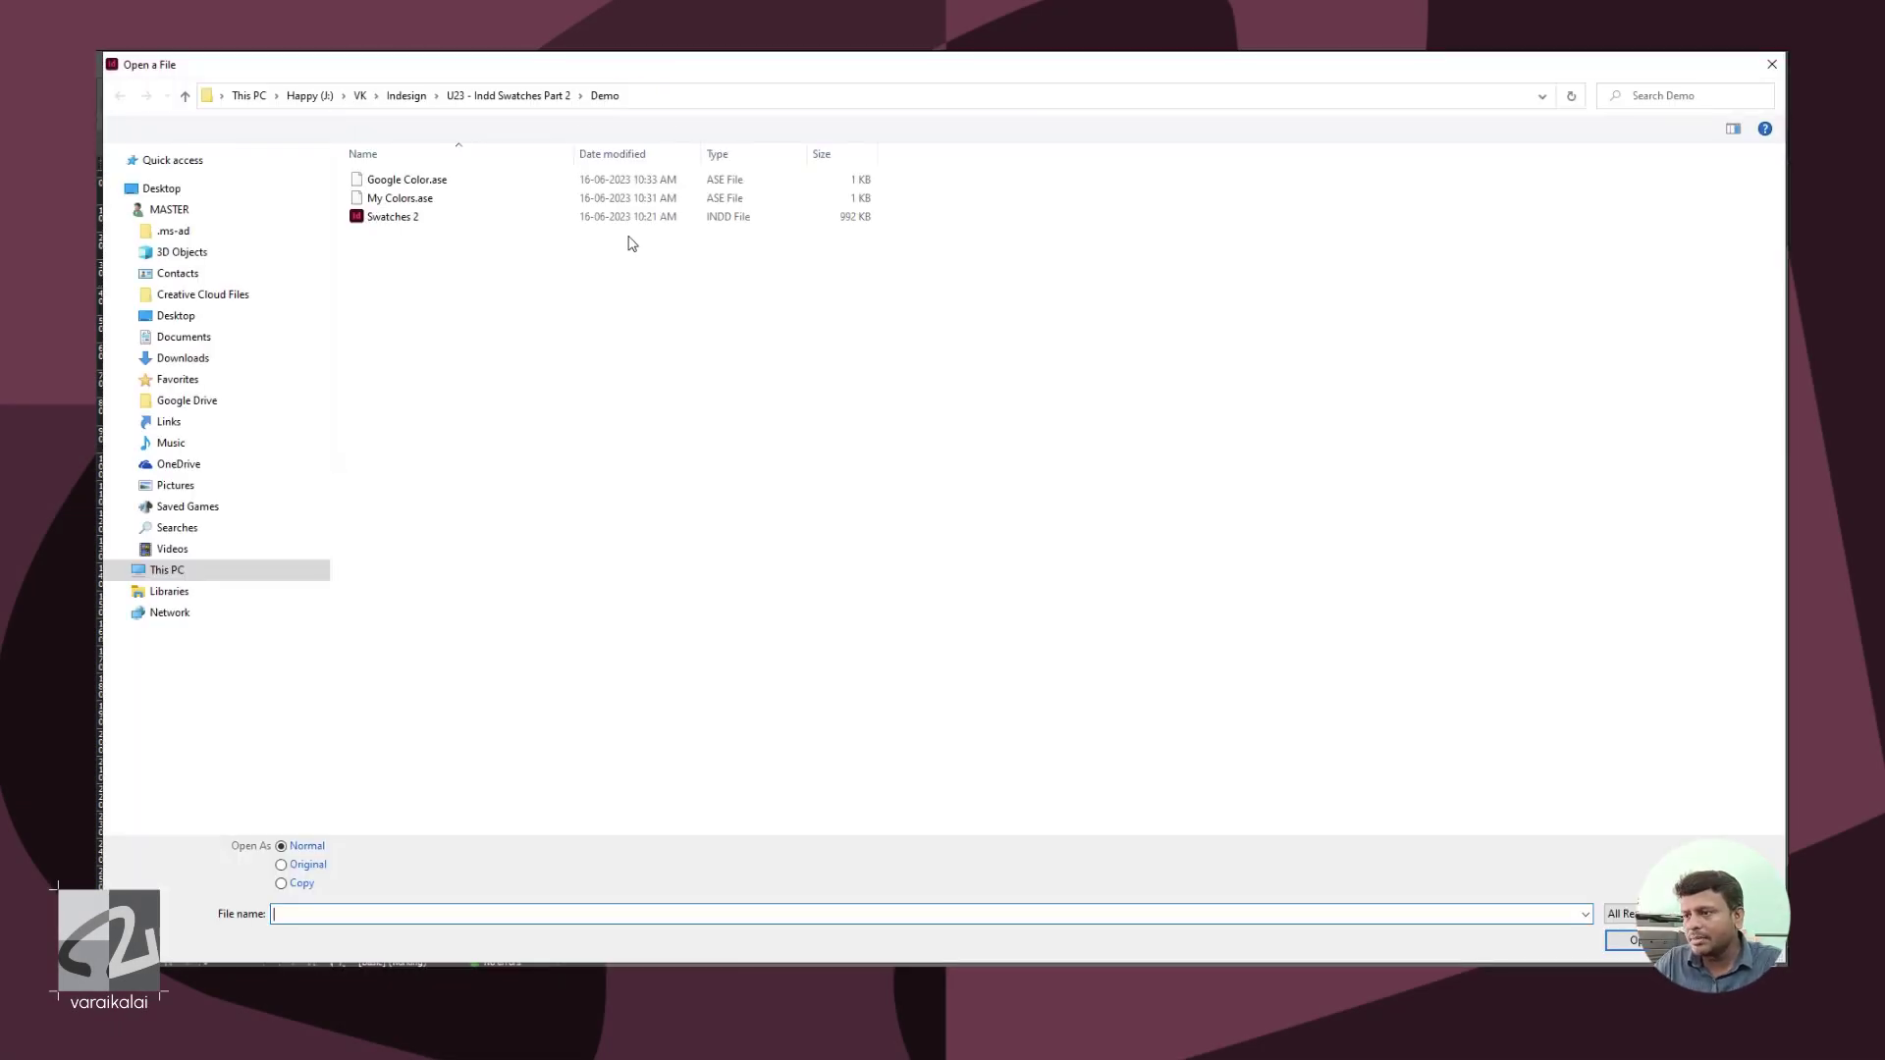
left_click(437, 181)
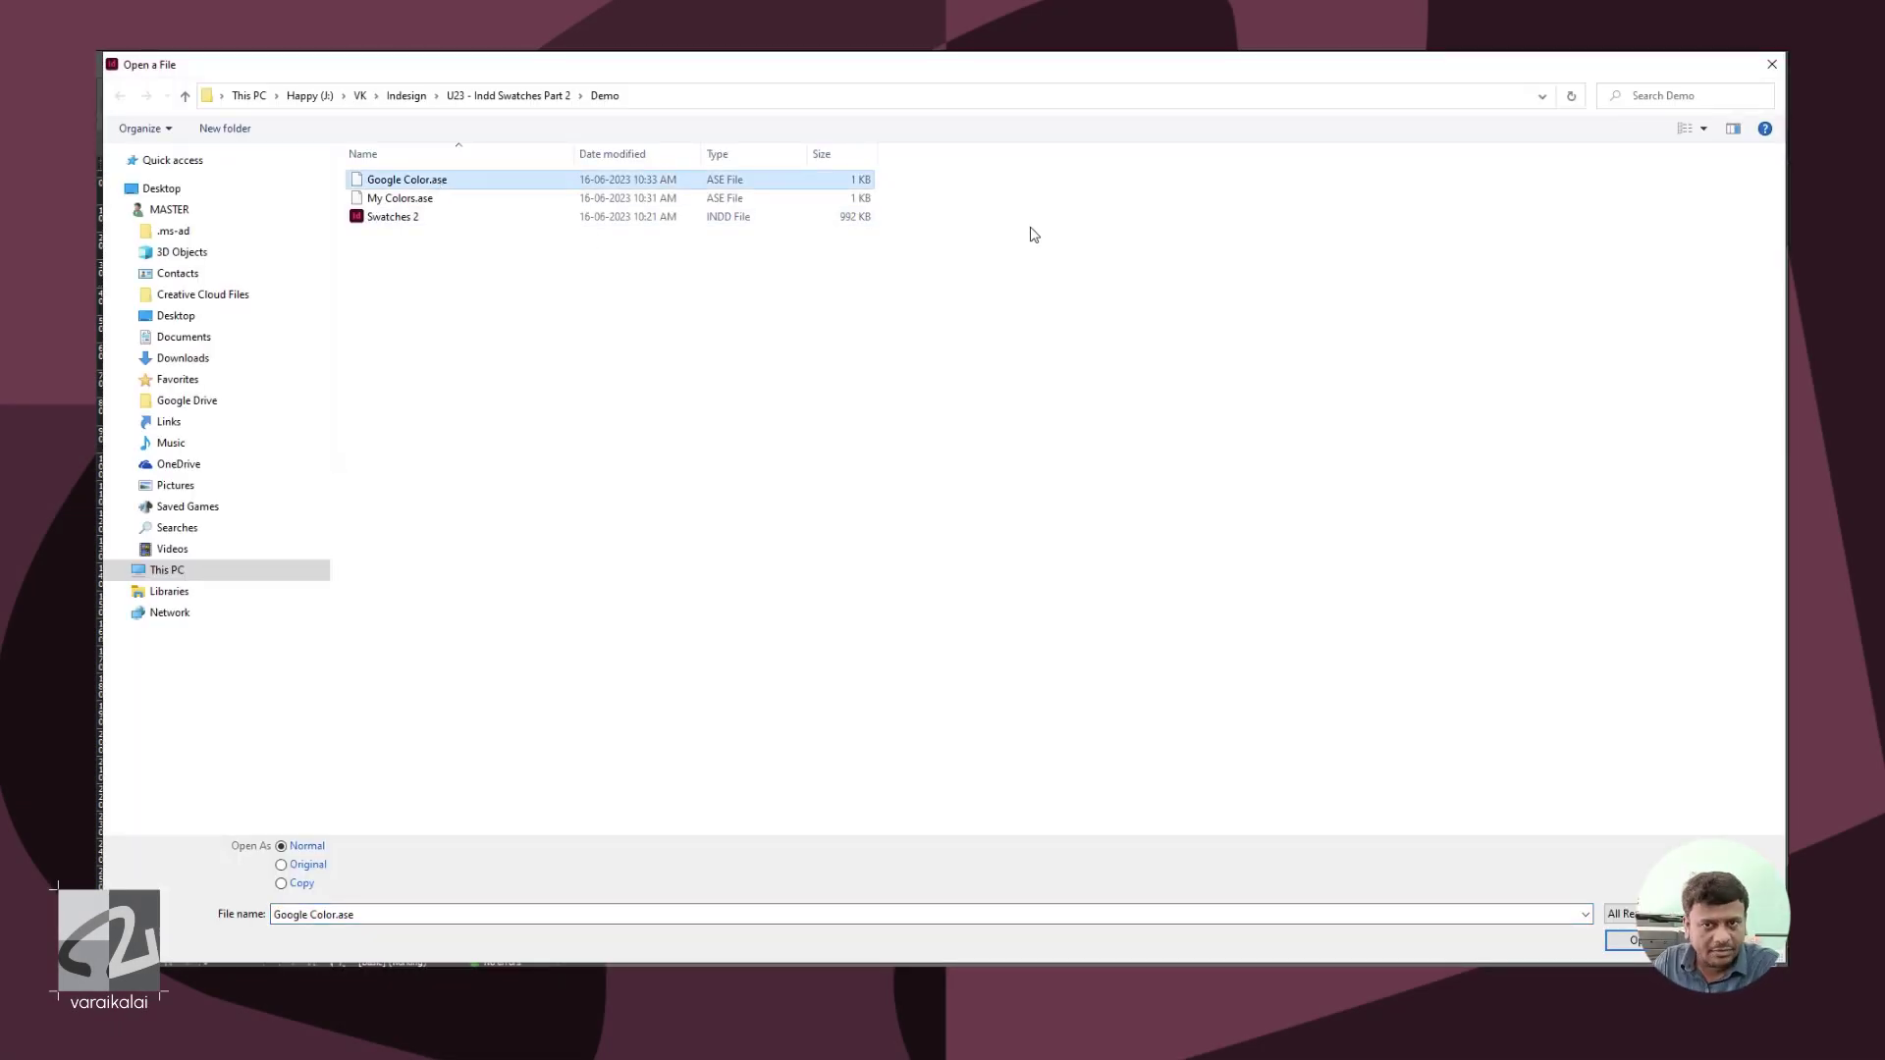
key("Return")
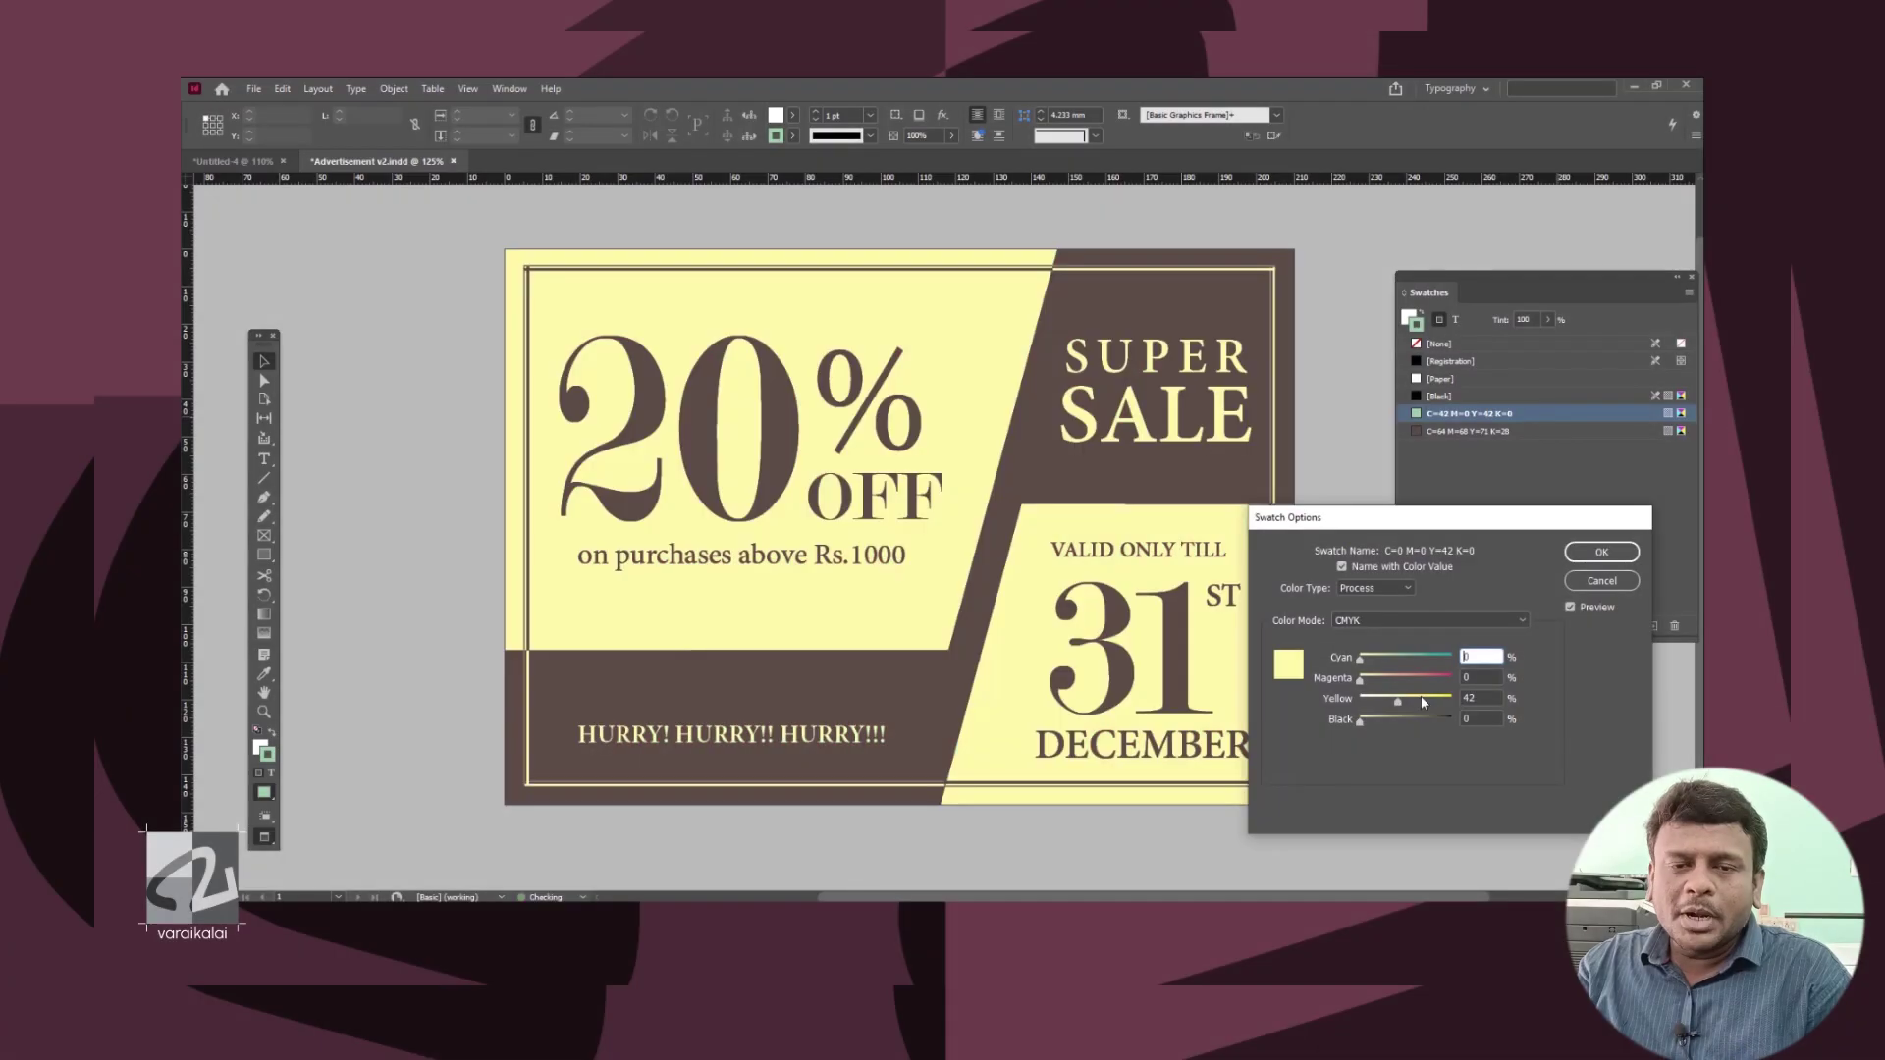
- Raise the yellow swatch to Yellow 90 and start adjusting the maroon swatch's cyan
left_click_drag(1422, 701, 1442, 701)
left_click(1600, 553)
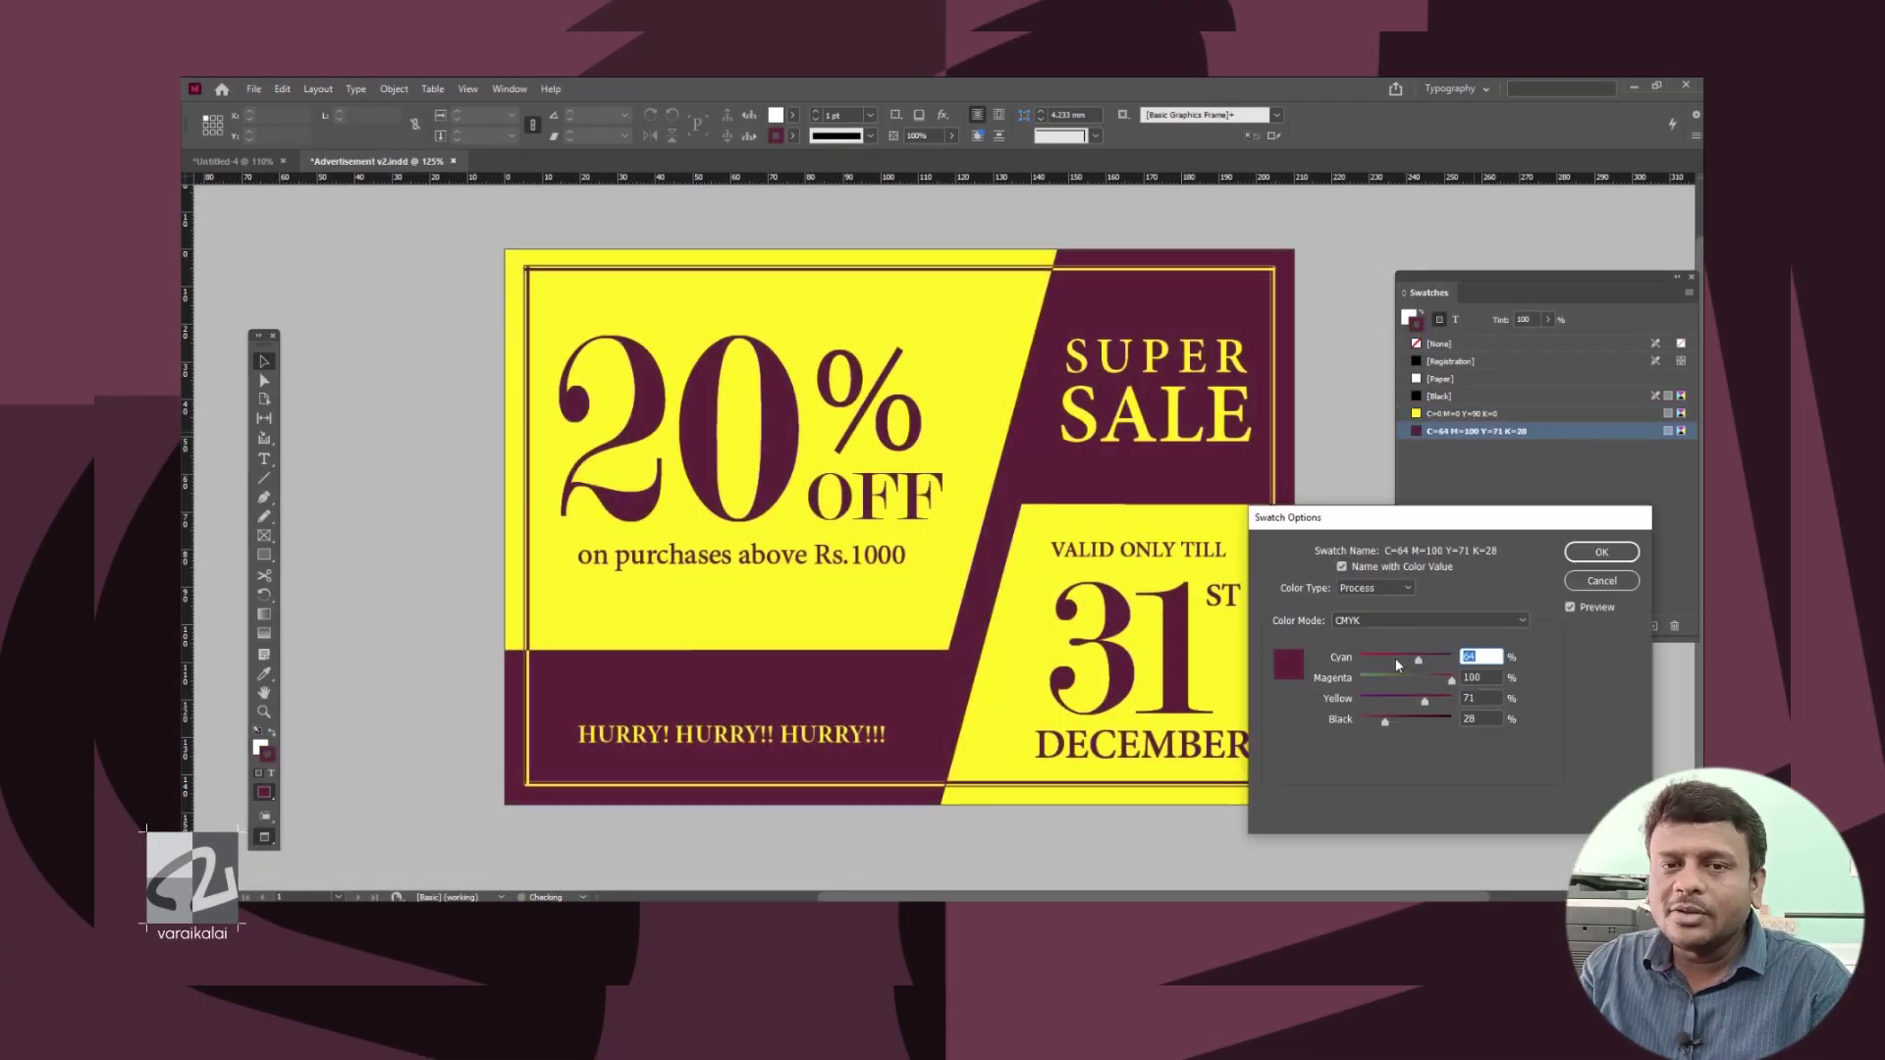
mouse_move(1394, 658)
left_mouse_down()
mouse_move(1363, 656)
mouse_move(1425, 664)
left_mouse_up()
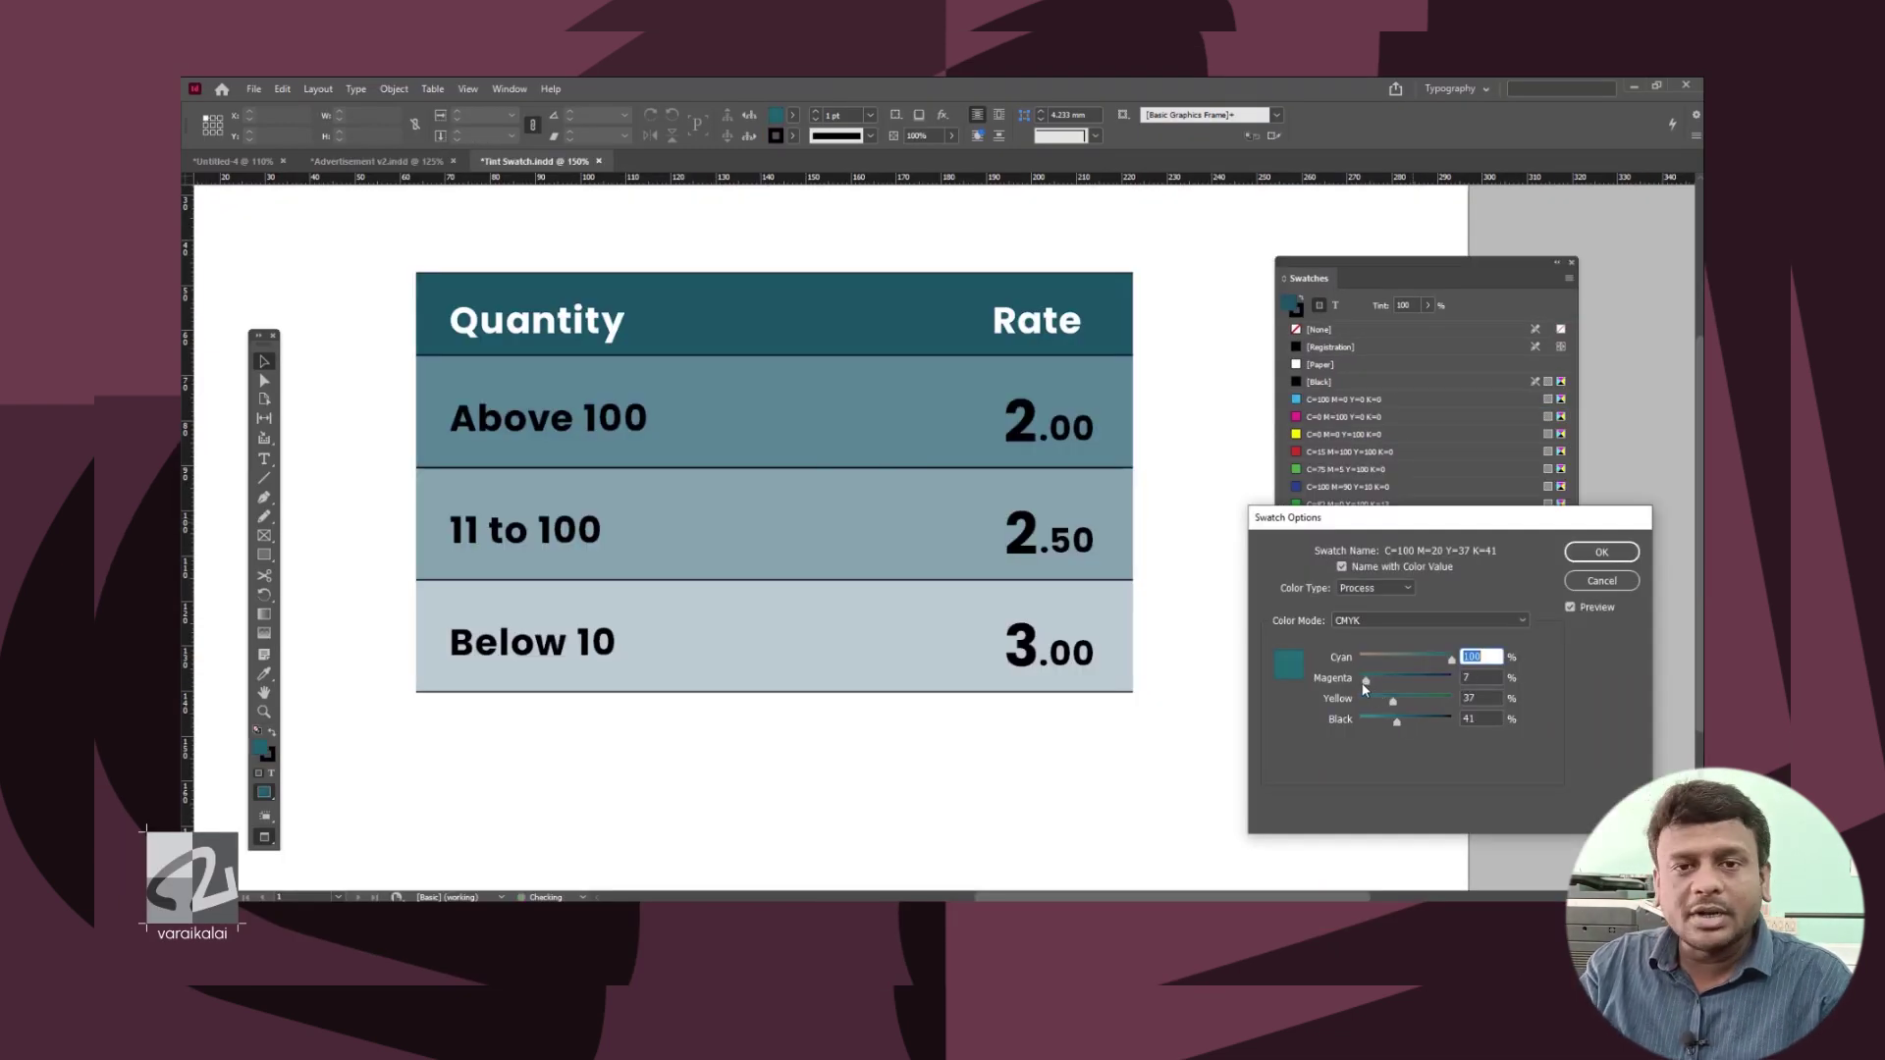
- Adjust the maroon swatch's CMYK slider values and bring up the Swatches panel
left_click_drag(1364, 688, 1360, 679)
mouse_move(1391, 701)
left_mouse_down()
mouse_move(1433, 701)
mouse_move(1375, 724)
mouse_move(1421, 721)
left_mouse_up()
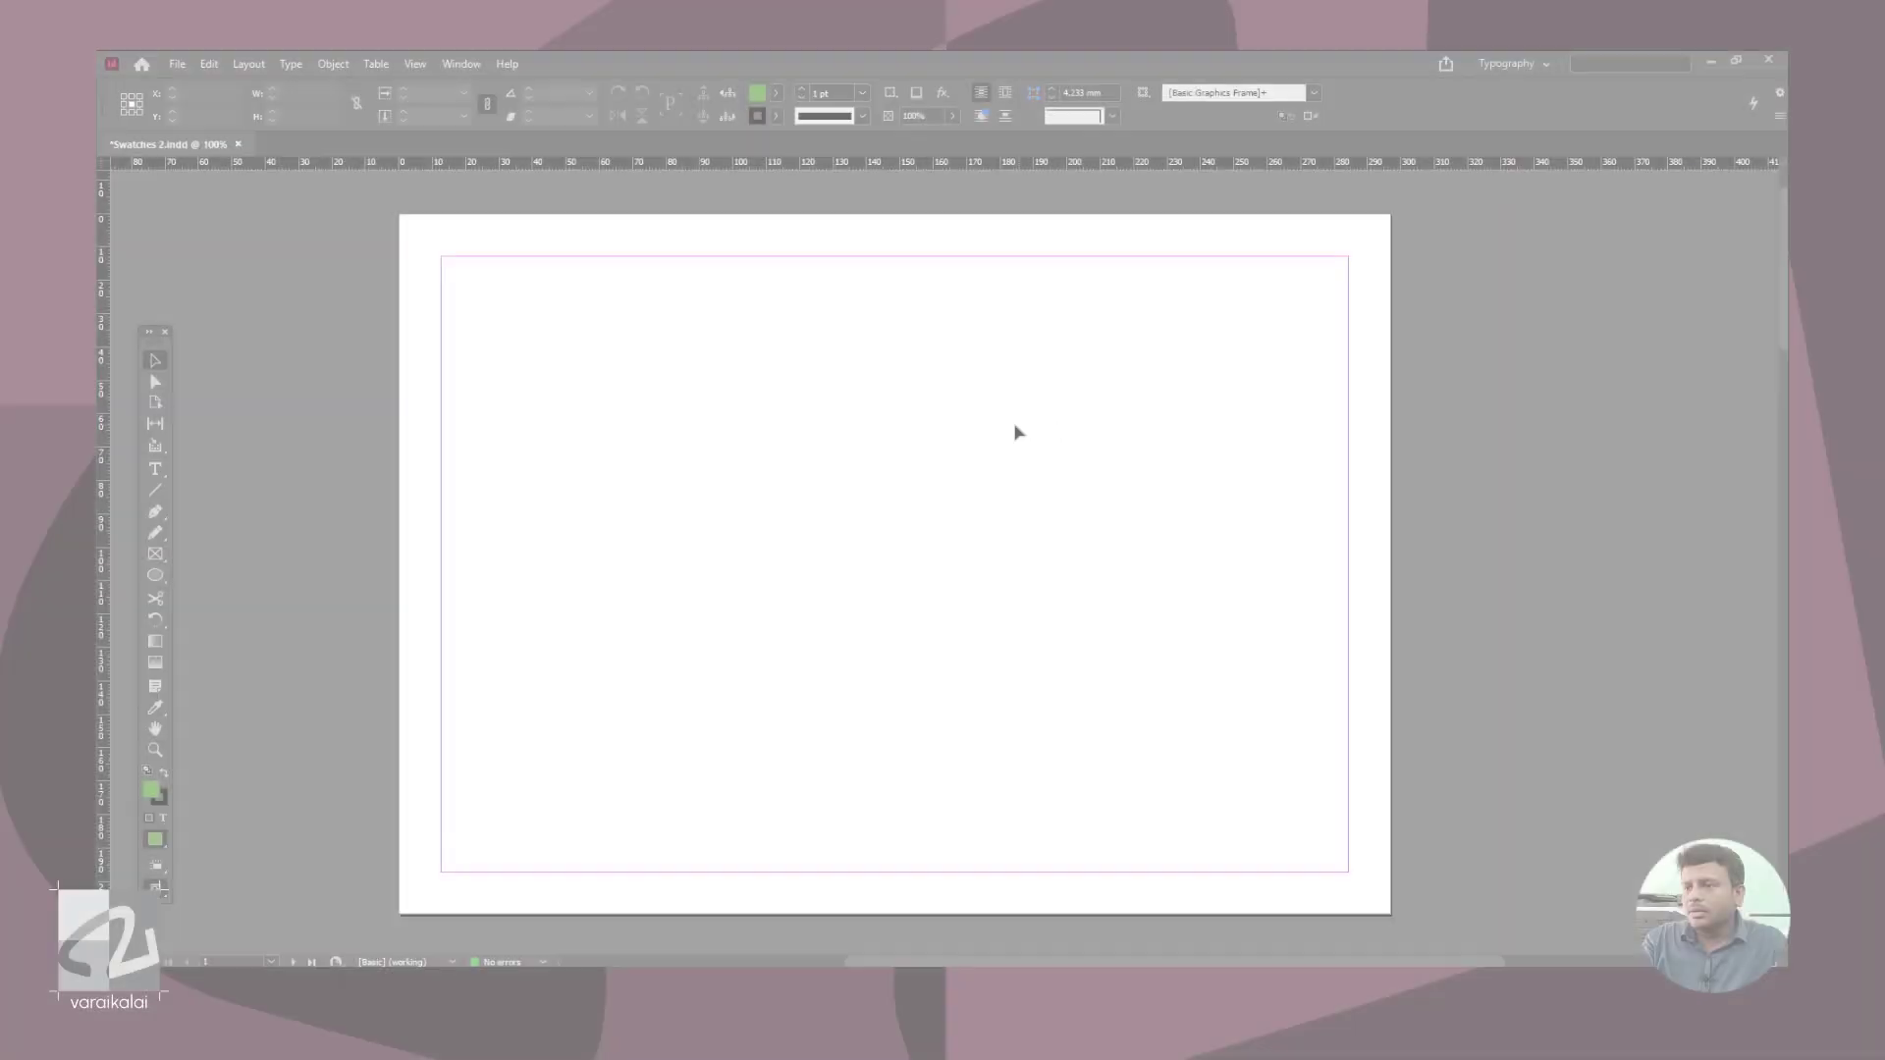
key("F5")
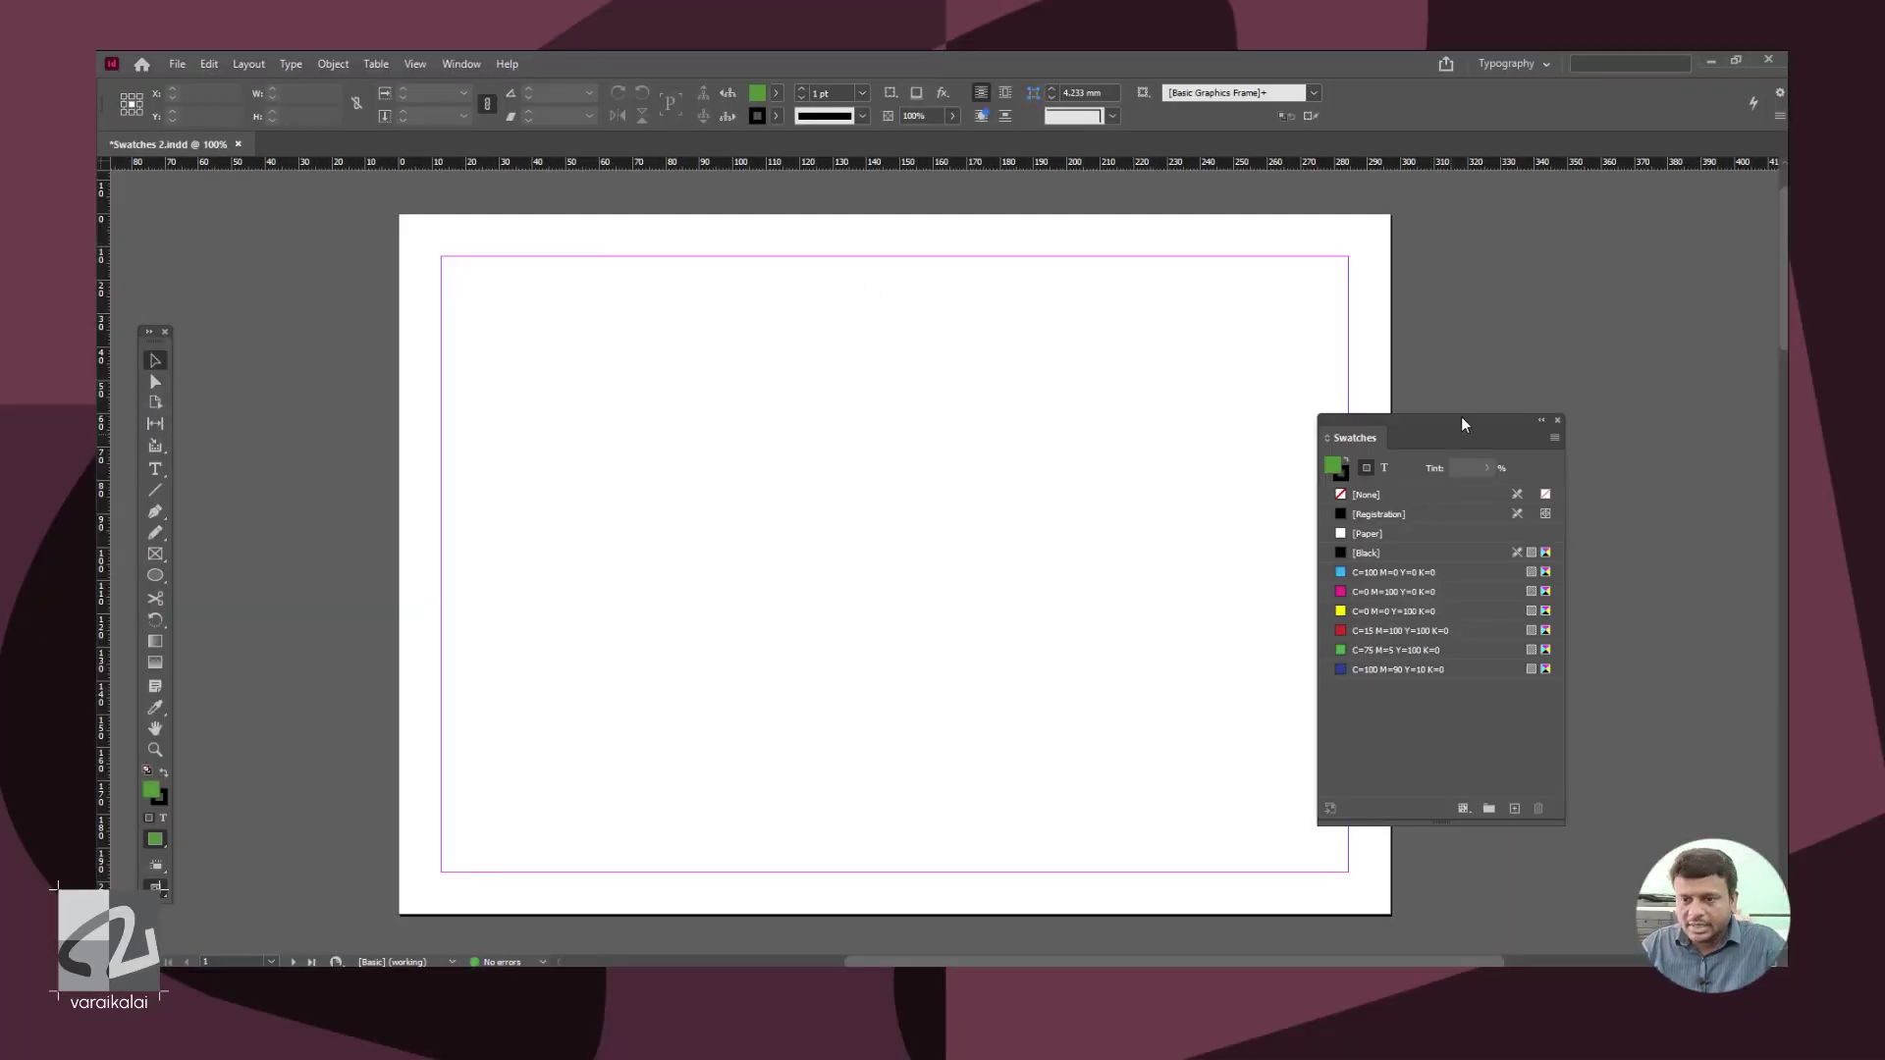
- Move the Swatches panel aside and place the CMYK Color panel beside the page
left_click_drag(1458, 430, 1547, 274)
key("F6")
left_click_drag(1398, 313, 1137, 627)
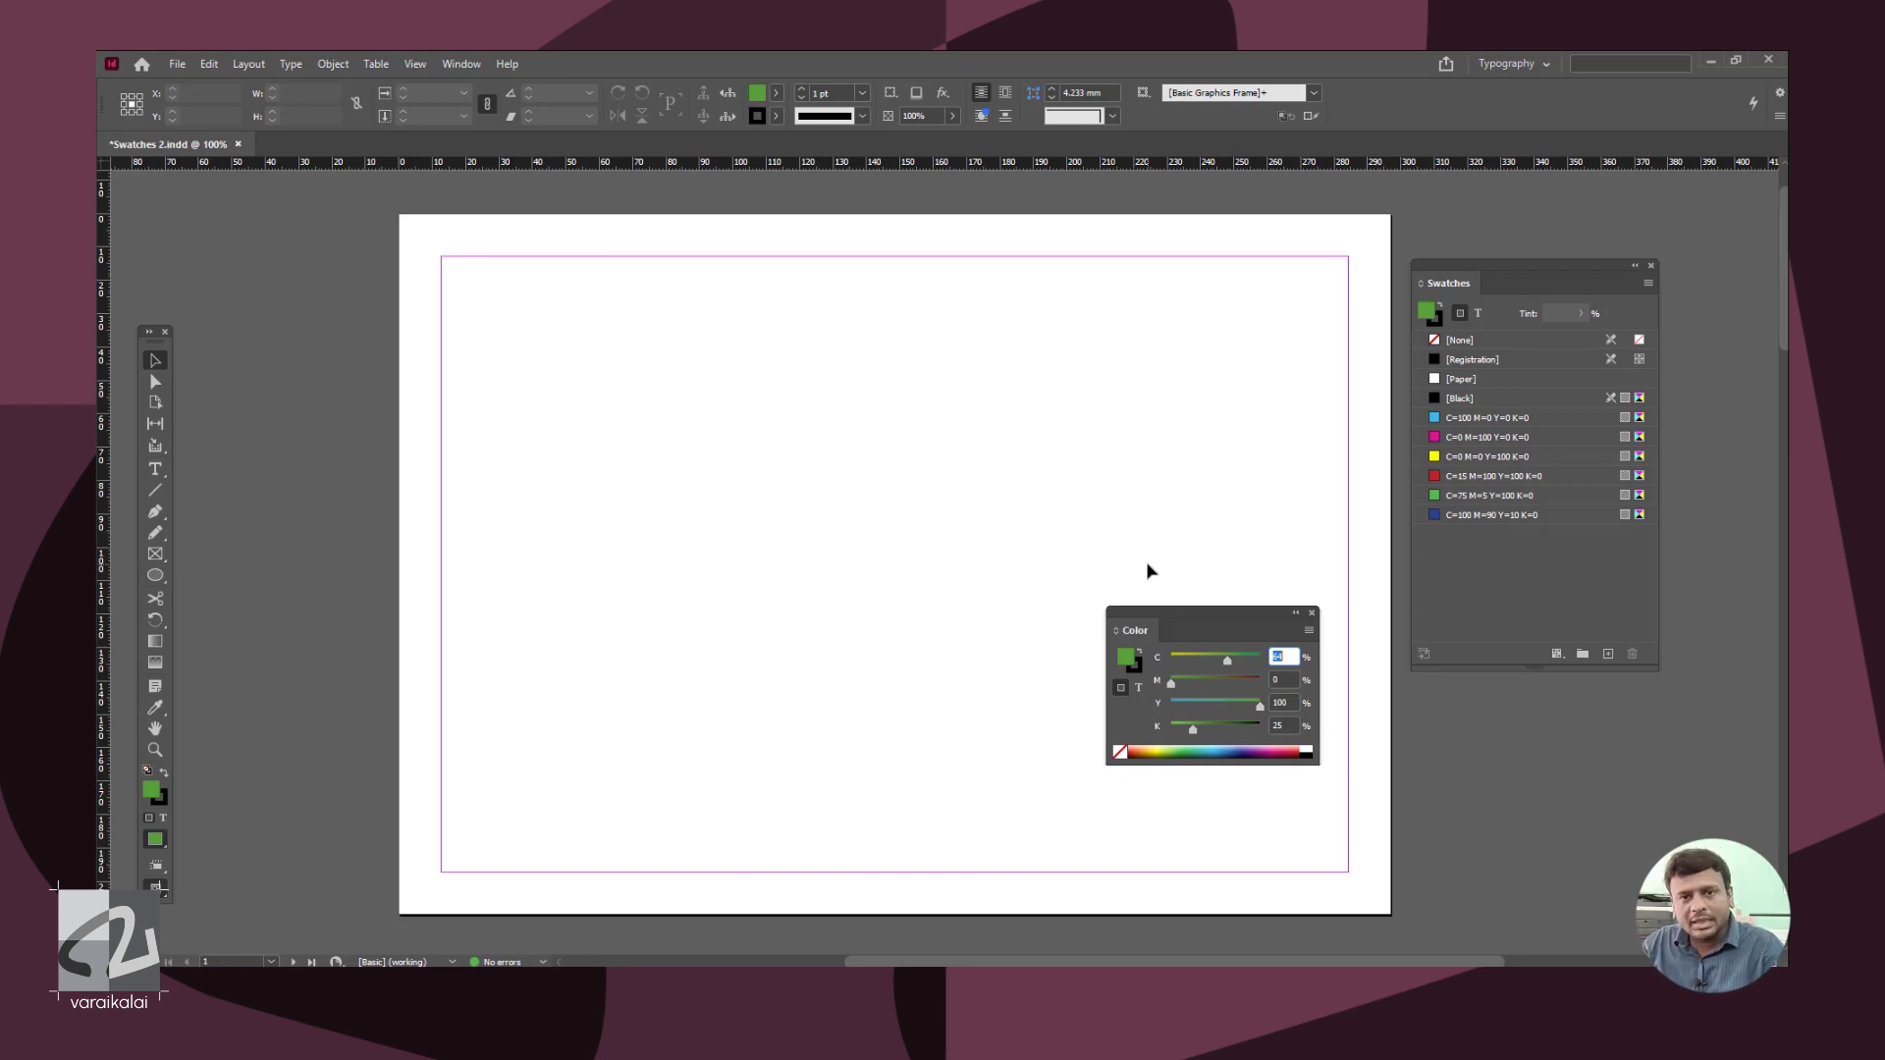
key("alt+Tab")
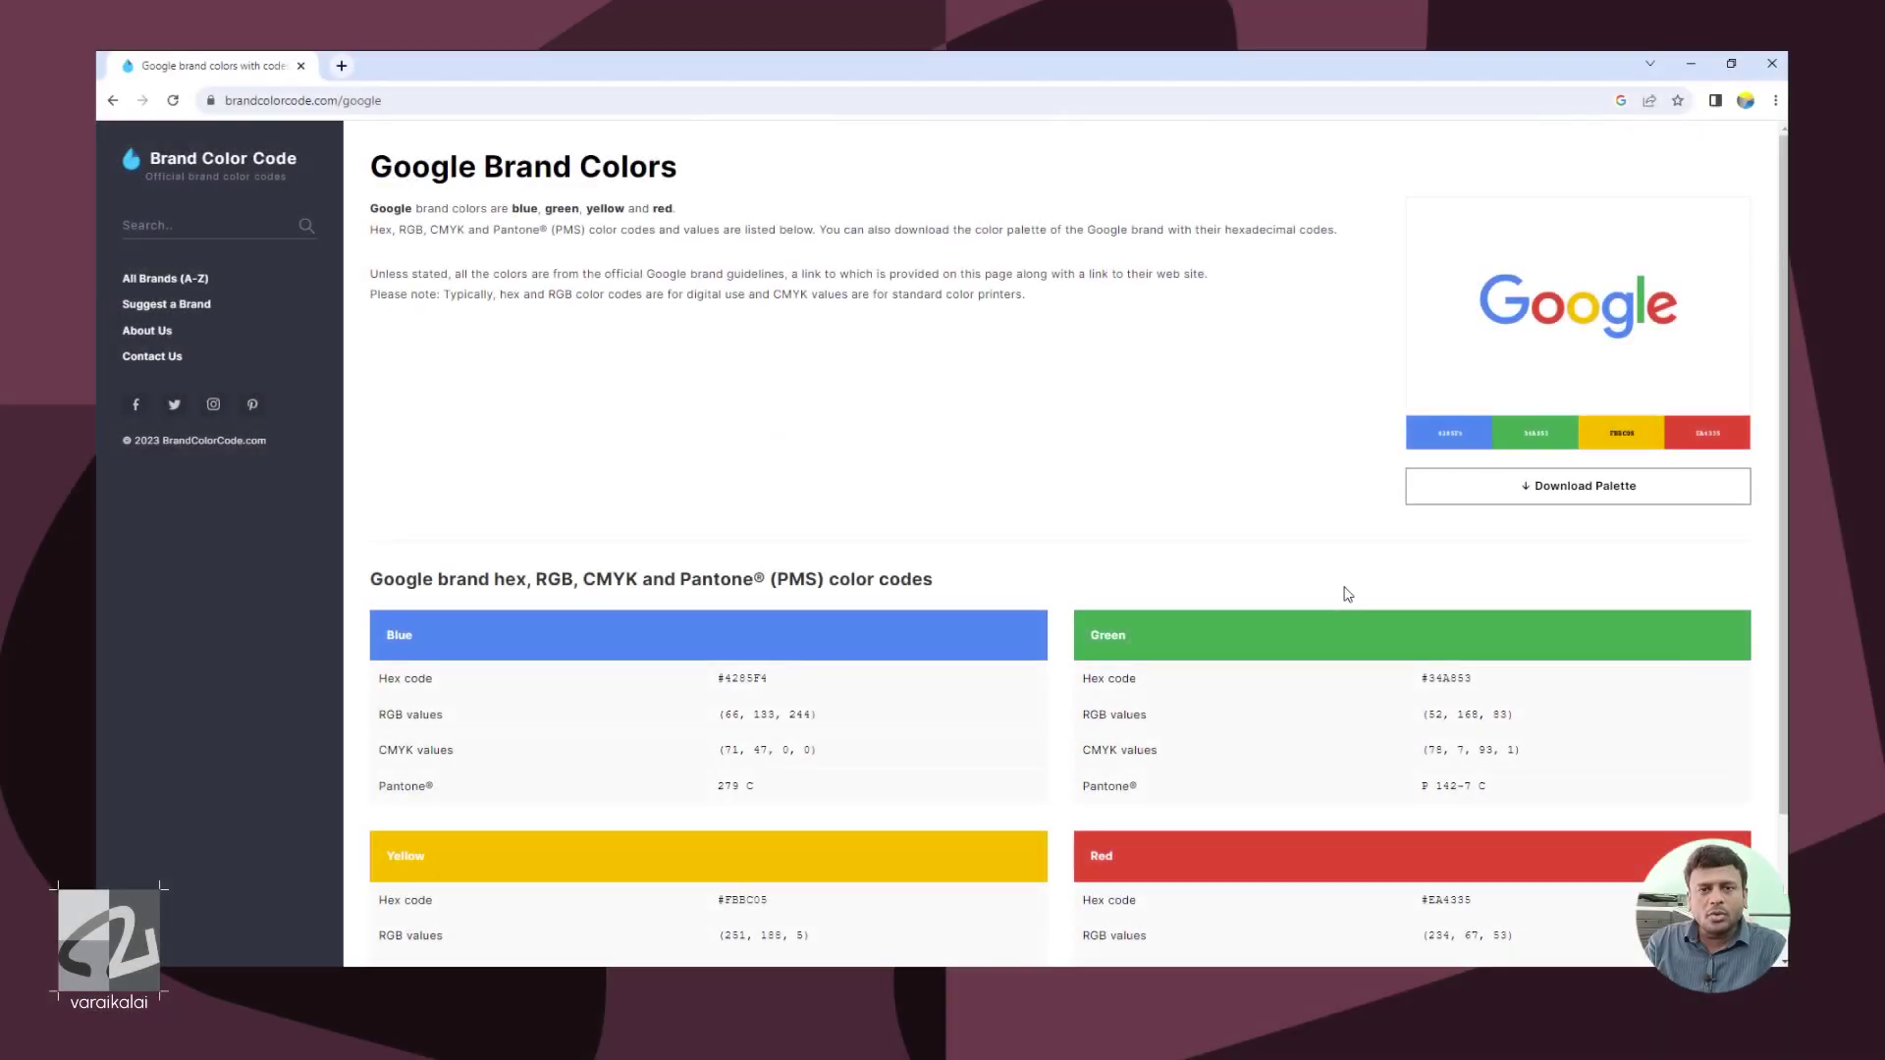
- Scroll the Google Brand Colors page down to the CMYK values table
scroll(1347, 594, "down", 2)
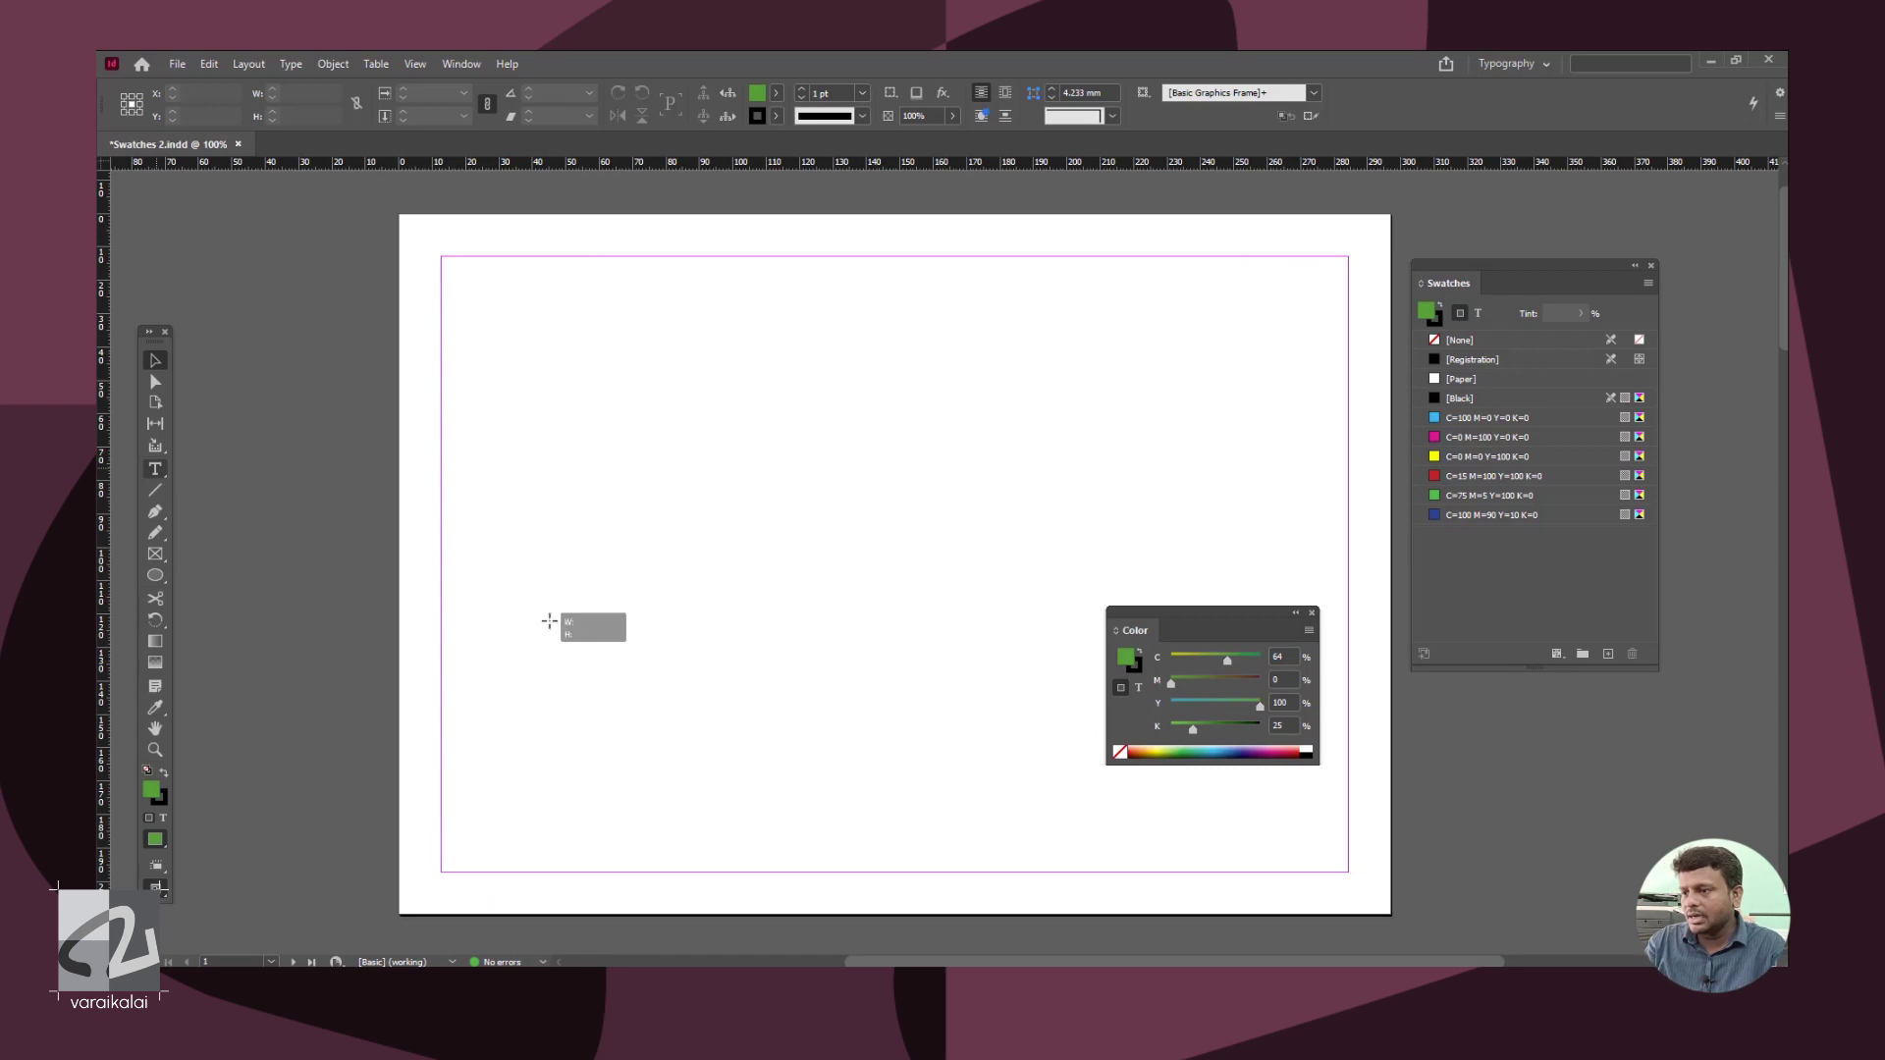
- Draw a text frame for the CMYK values, then give the first circle cyan 71
left_click_drag(260, 364, 549, 620)
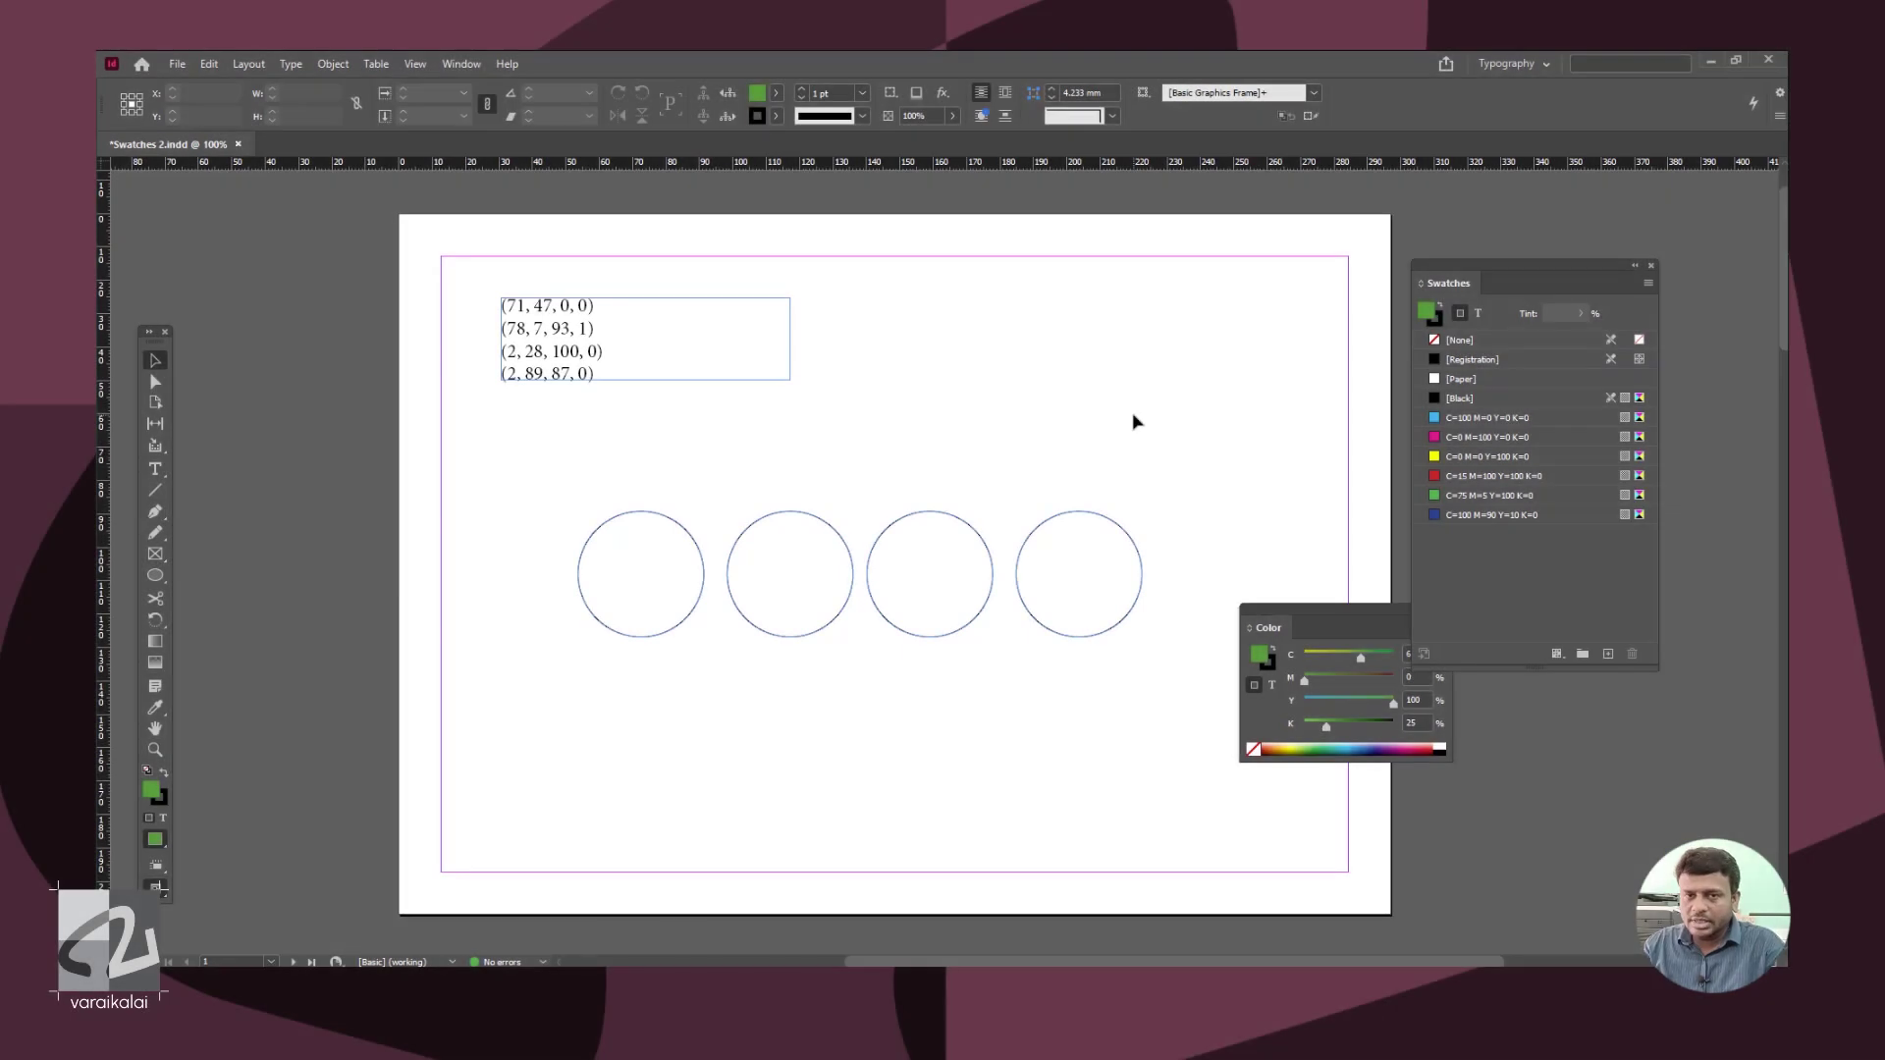
left_click_drag(633, 480, 677, 577)
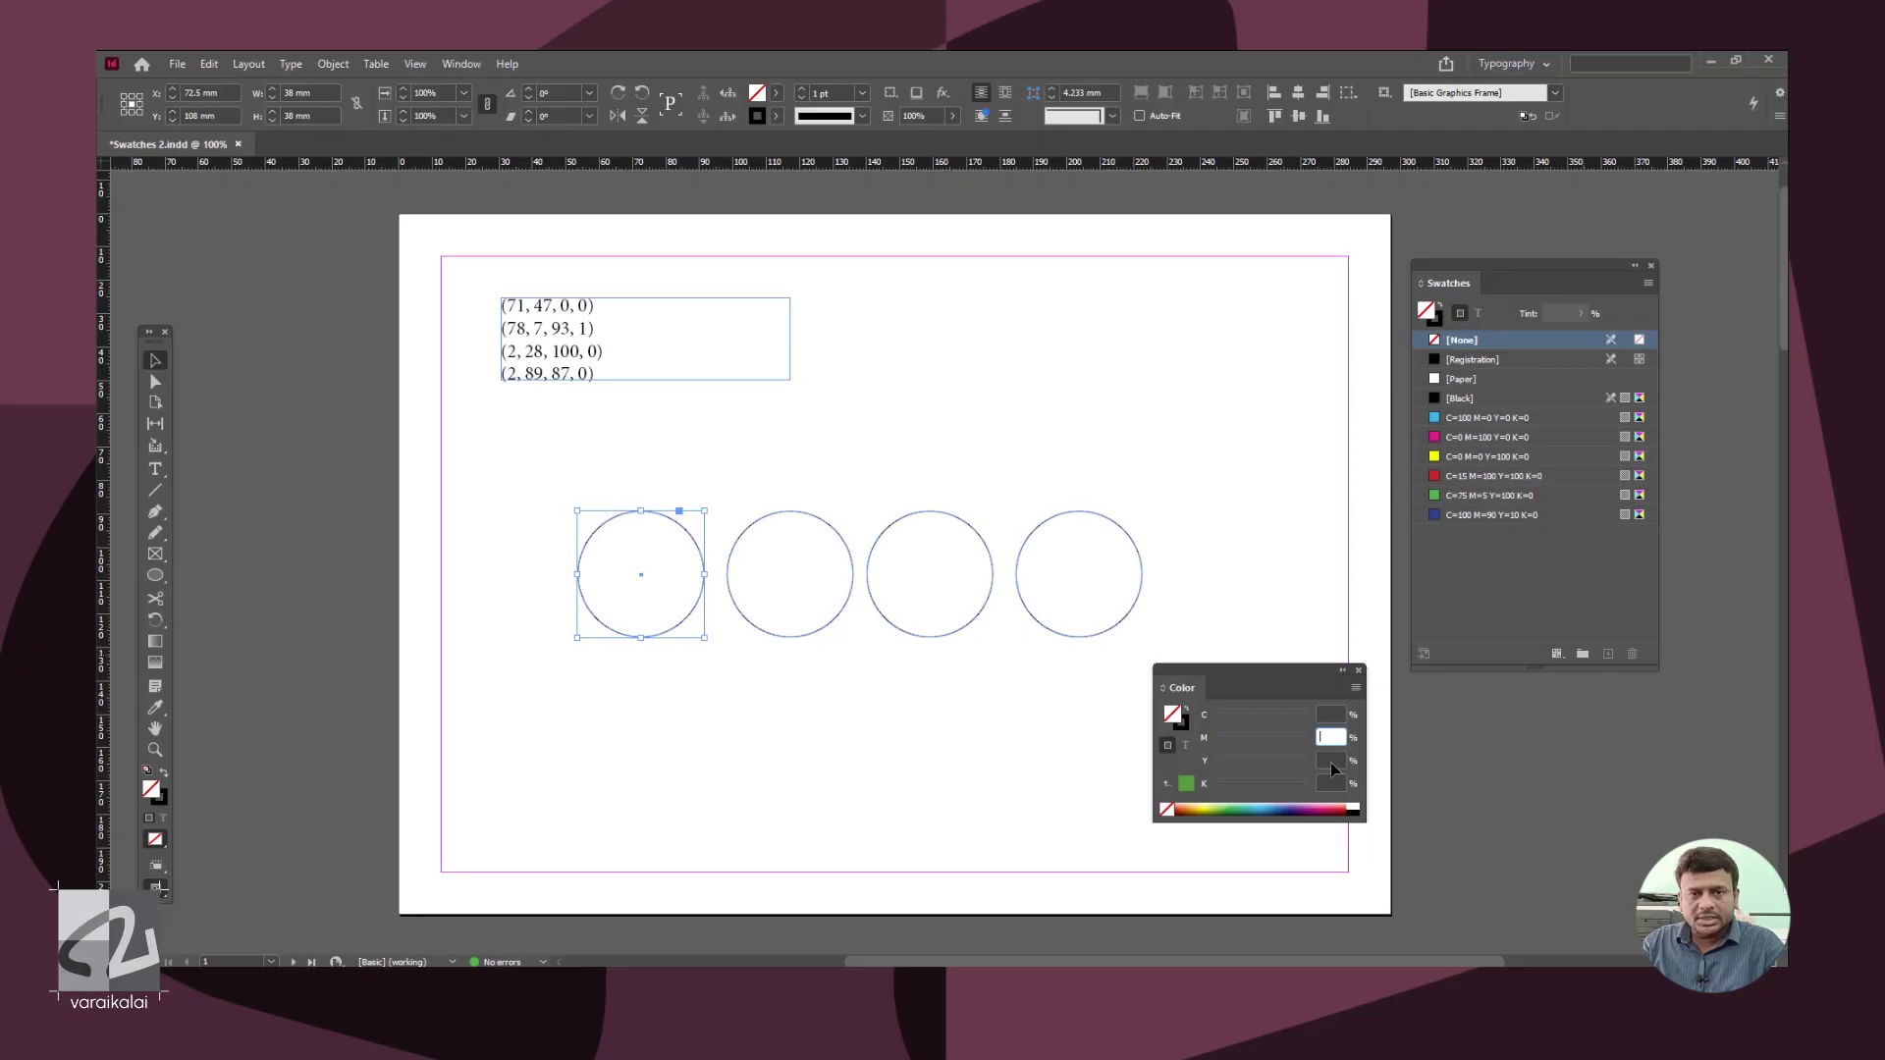
left_click(1337, 720)
type("71")
key("Tab")
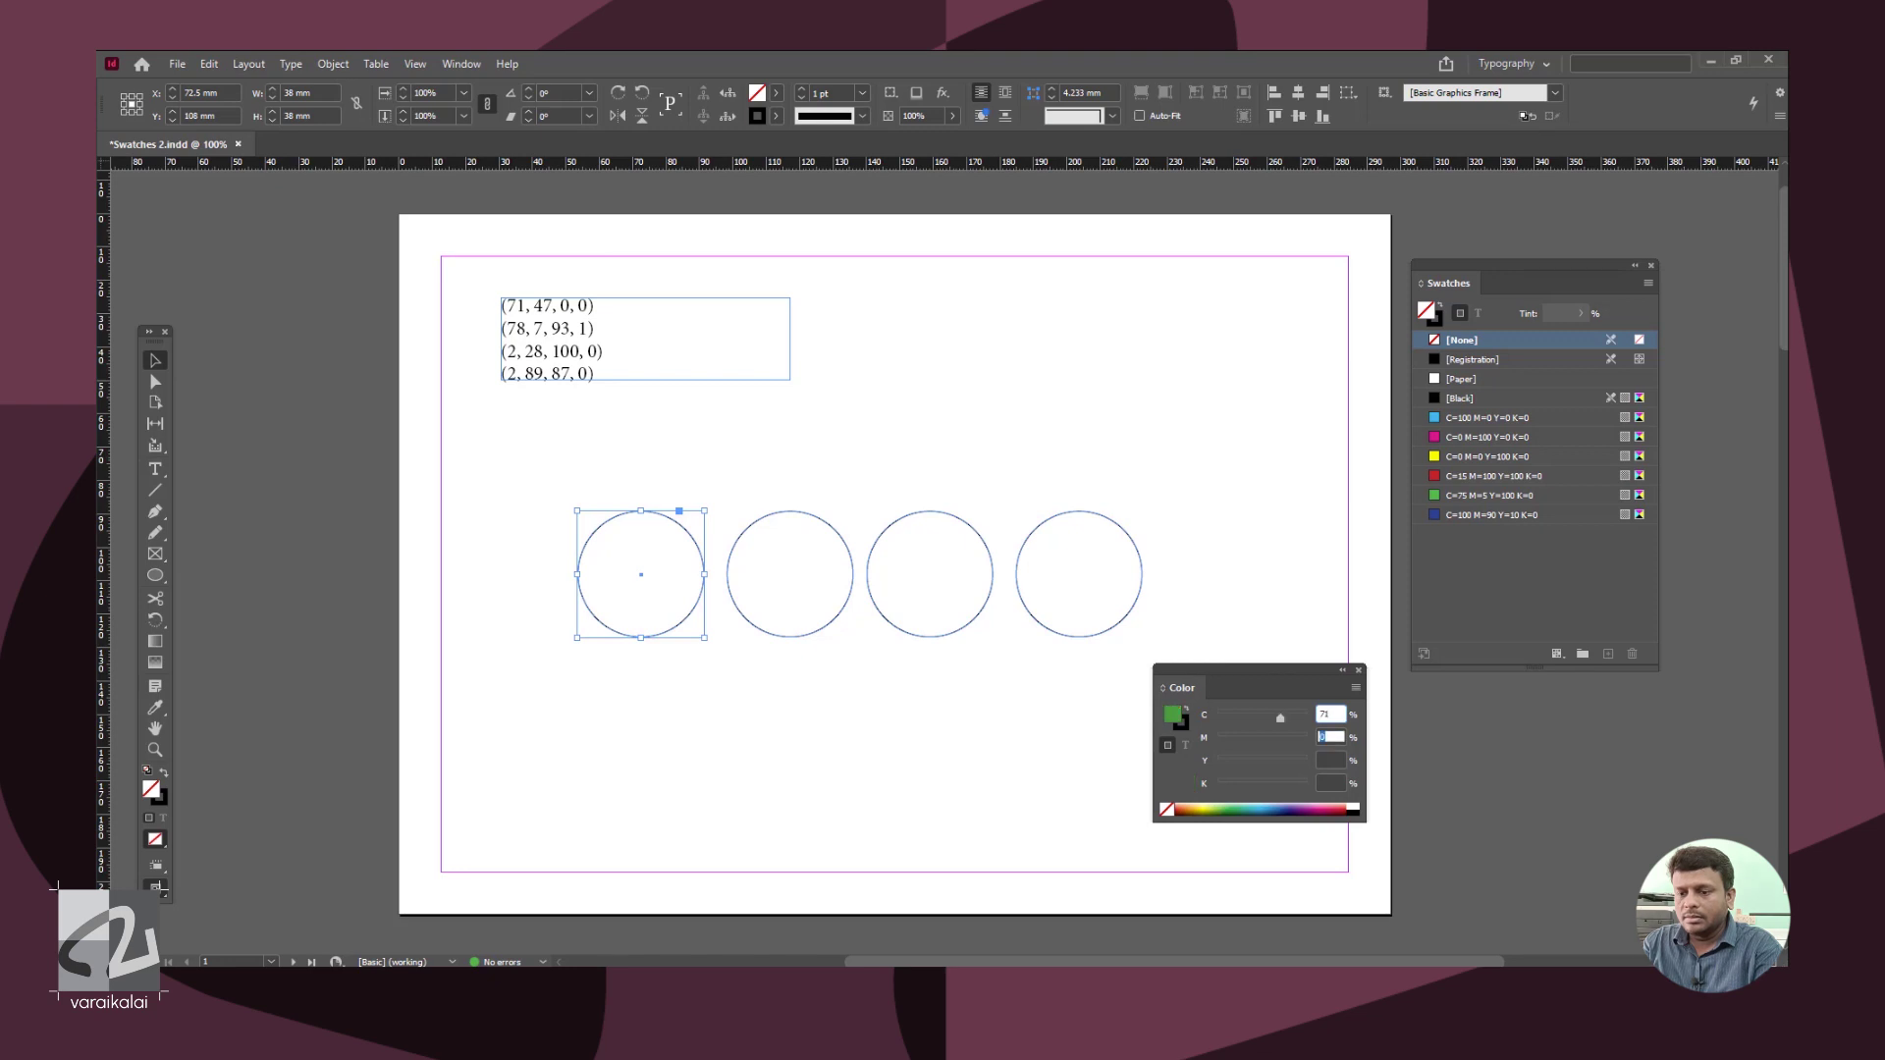
- Complete the first circle's blue fill with magenta 47, yellow 0 and black 0
type("47")
key("Tab")
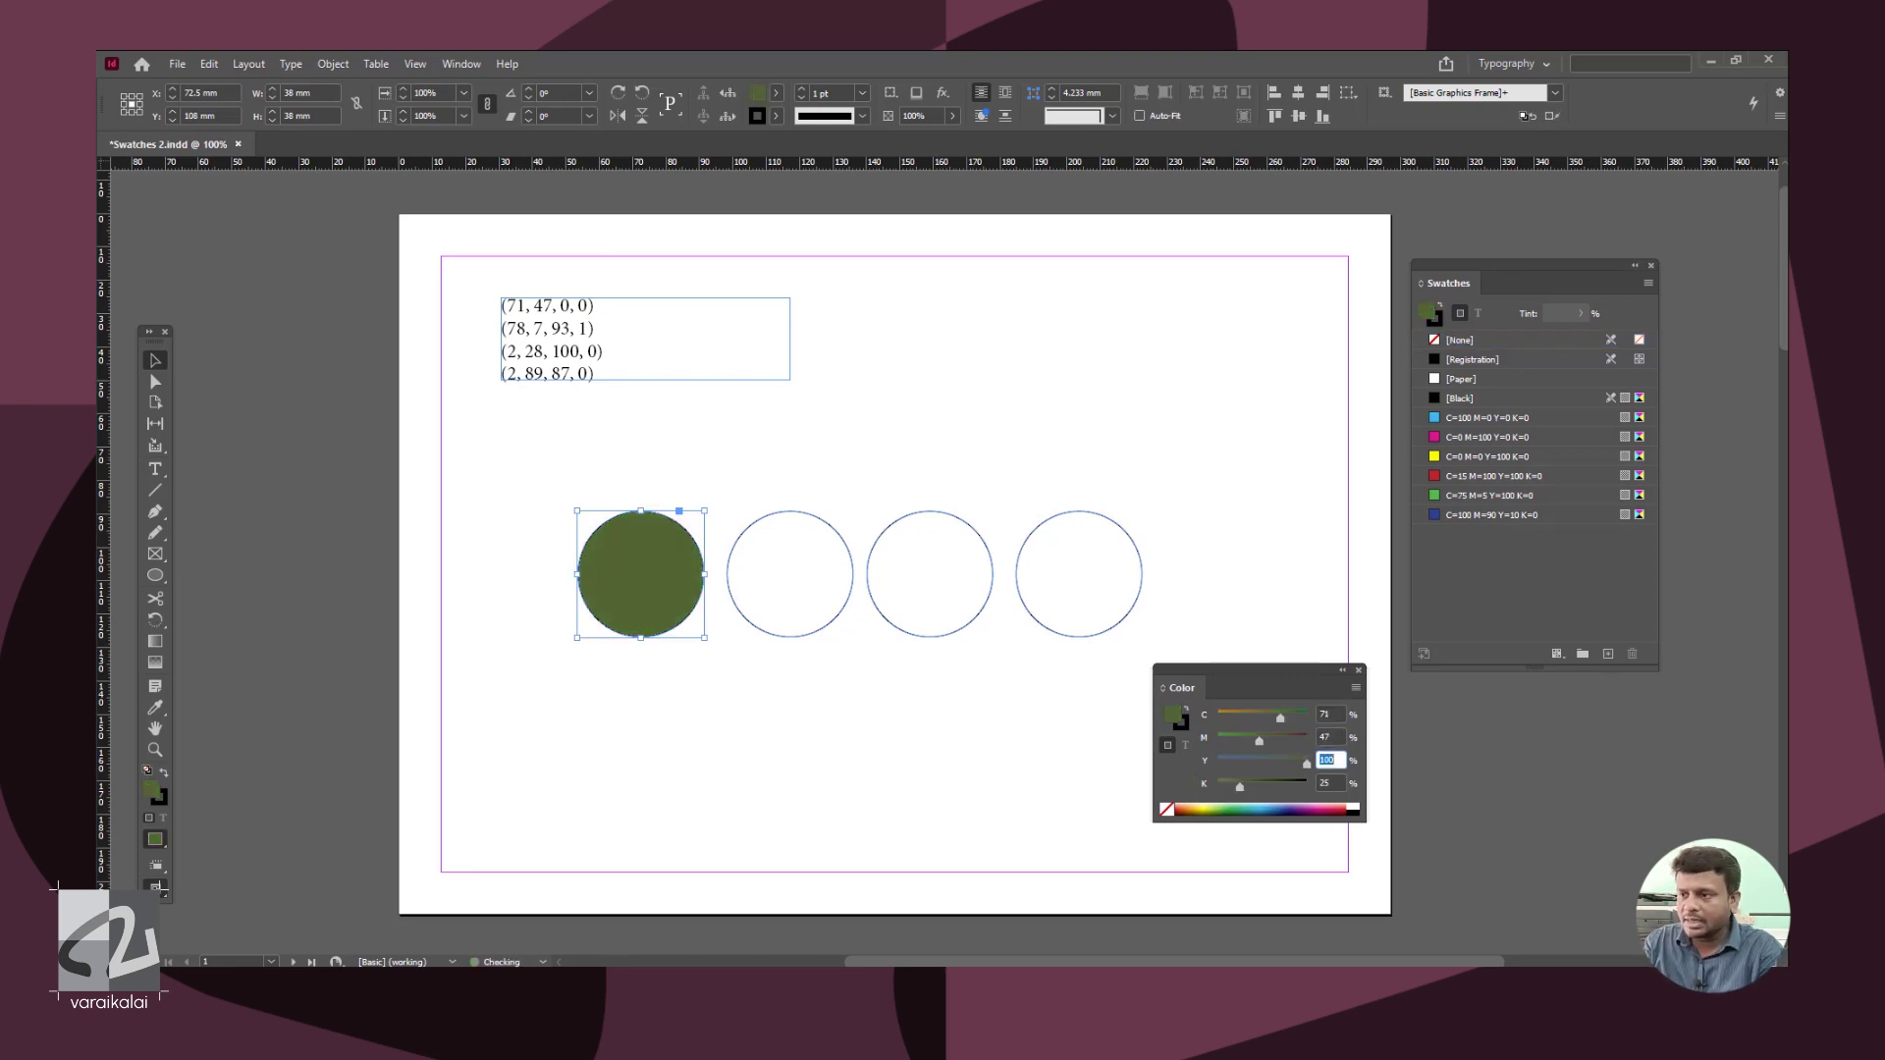
type("0")
key("Tab")
type("0")
key("Return")
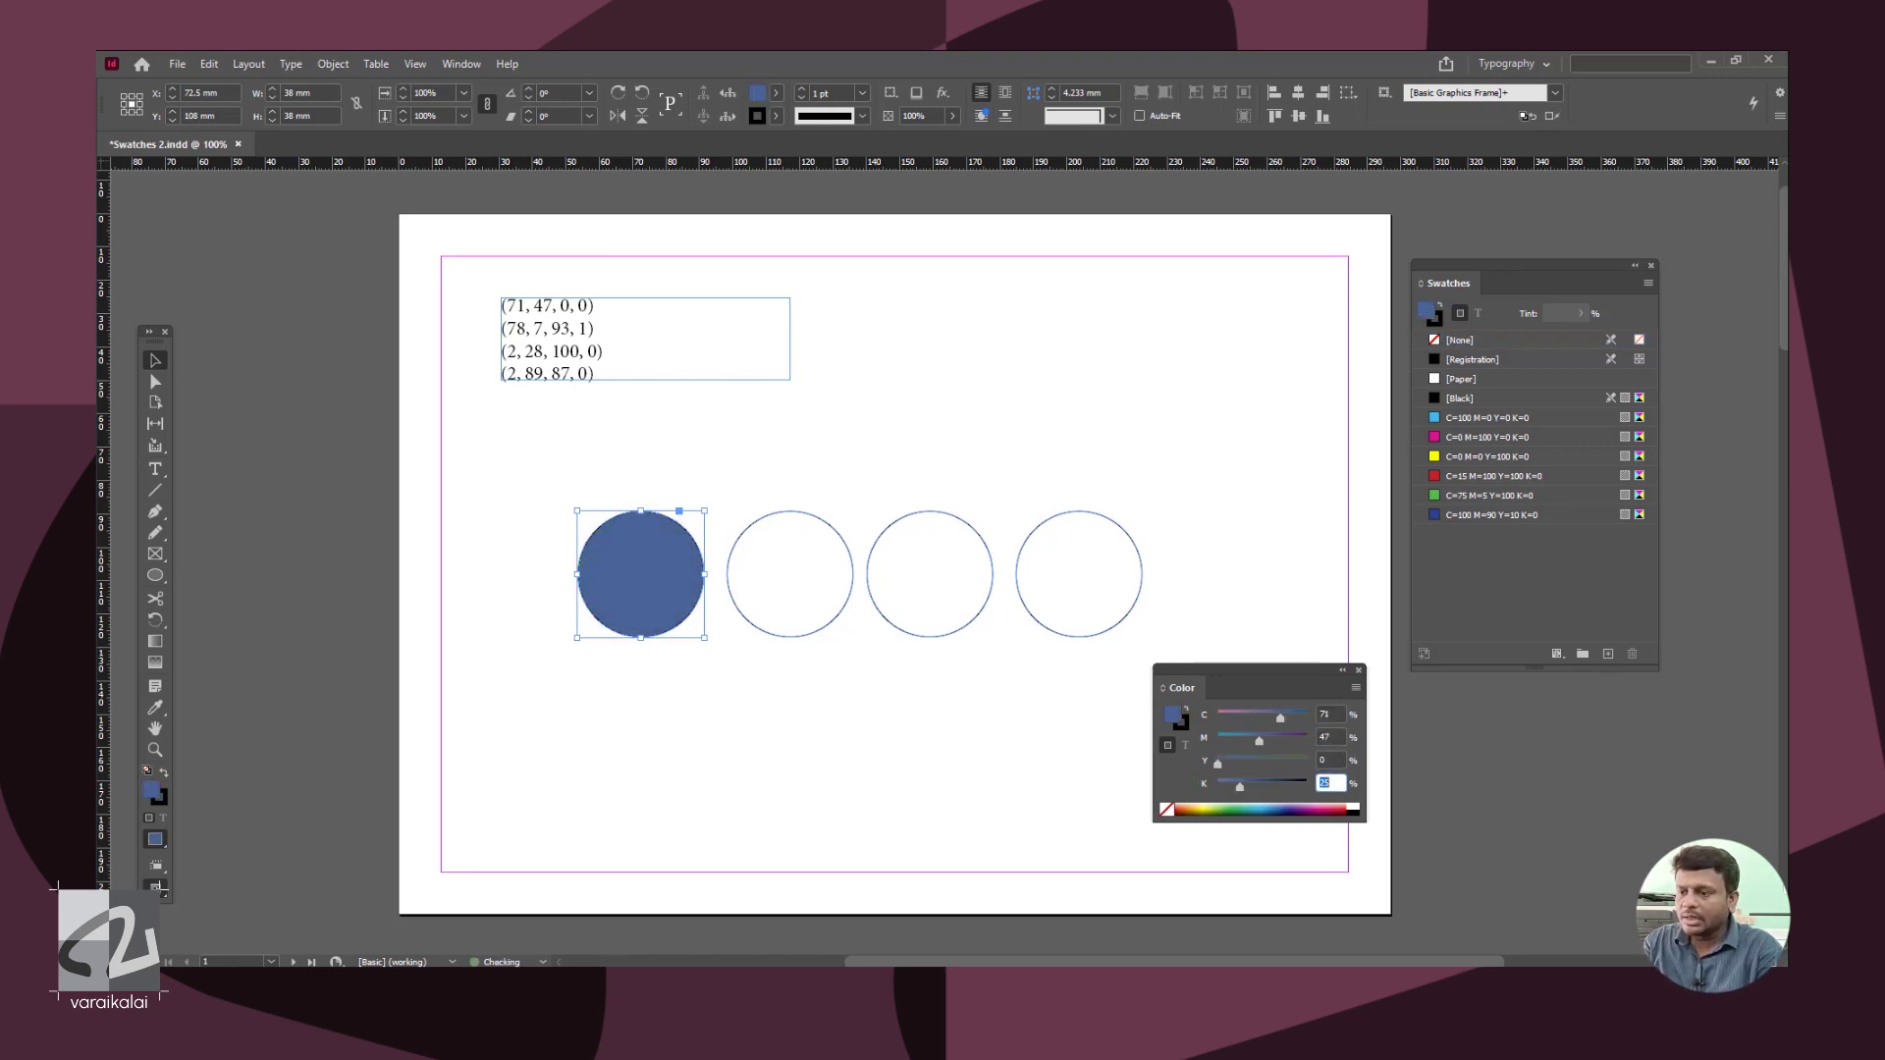
key("Tab")
key("Tab")
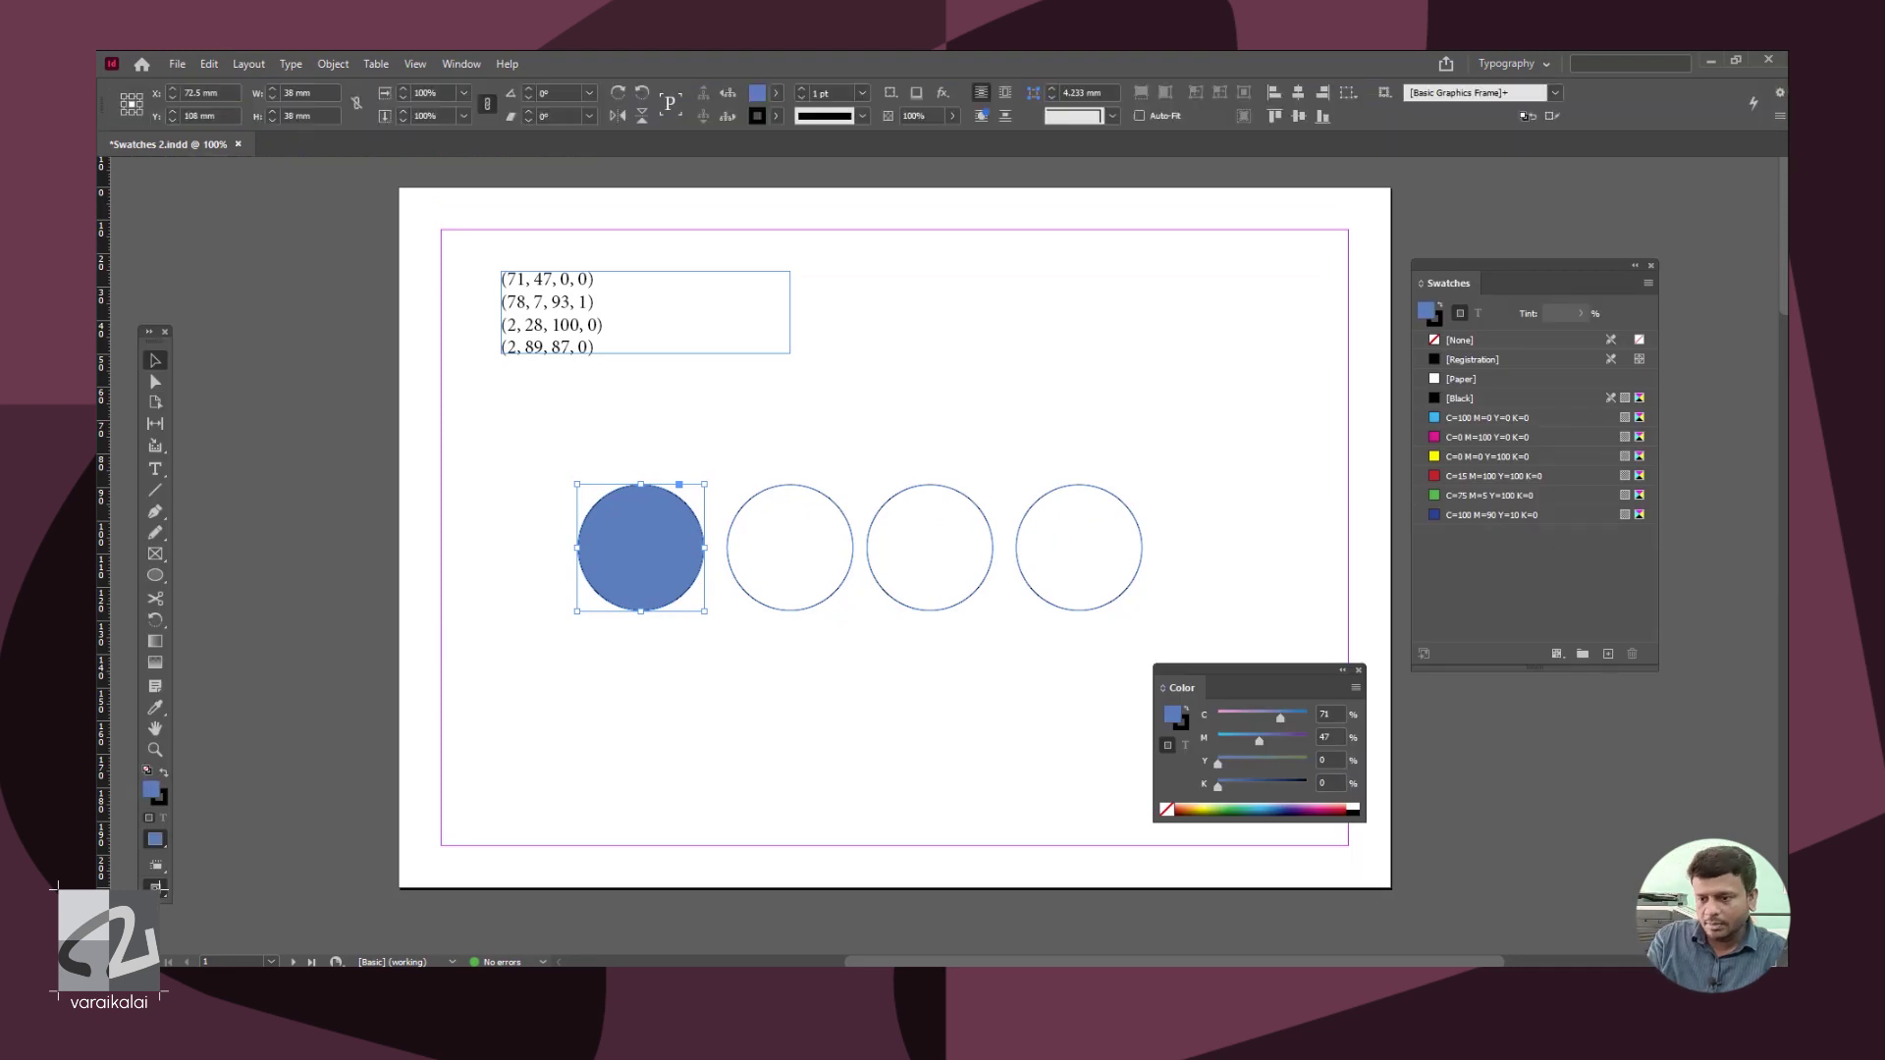
- Fill the second circle green with C78 M7 Y93 K1
left_click(799, 579)
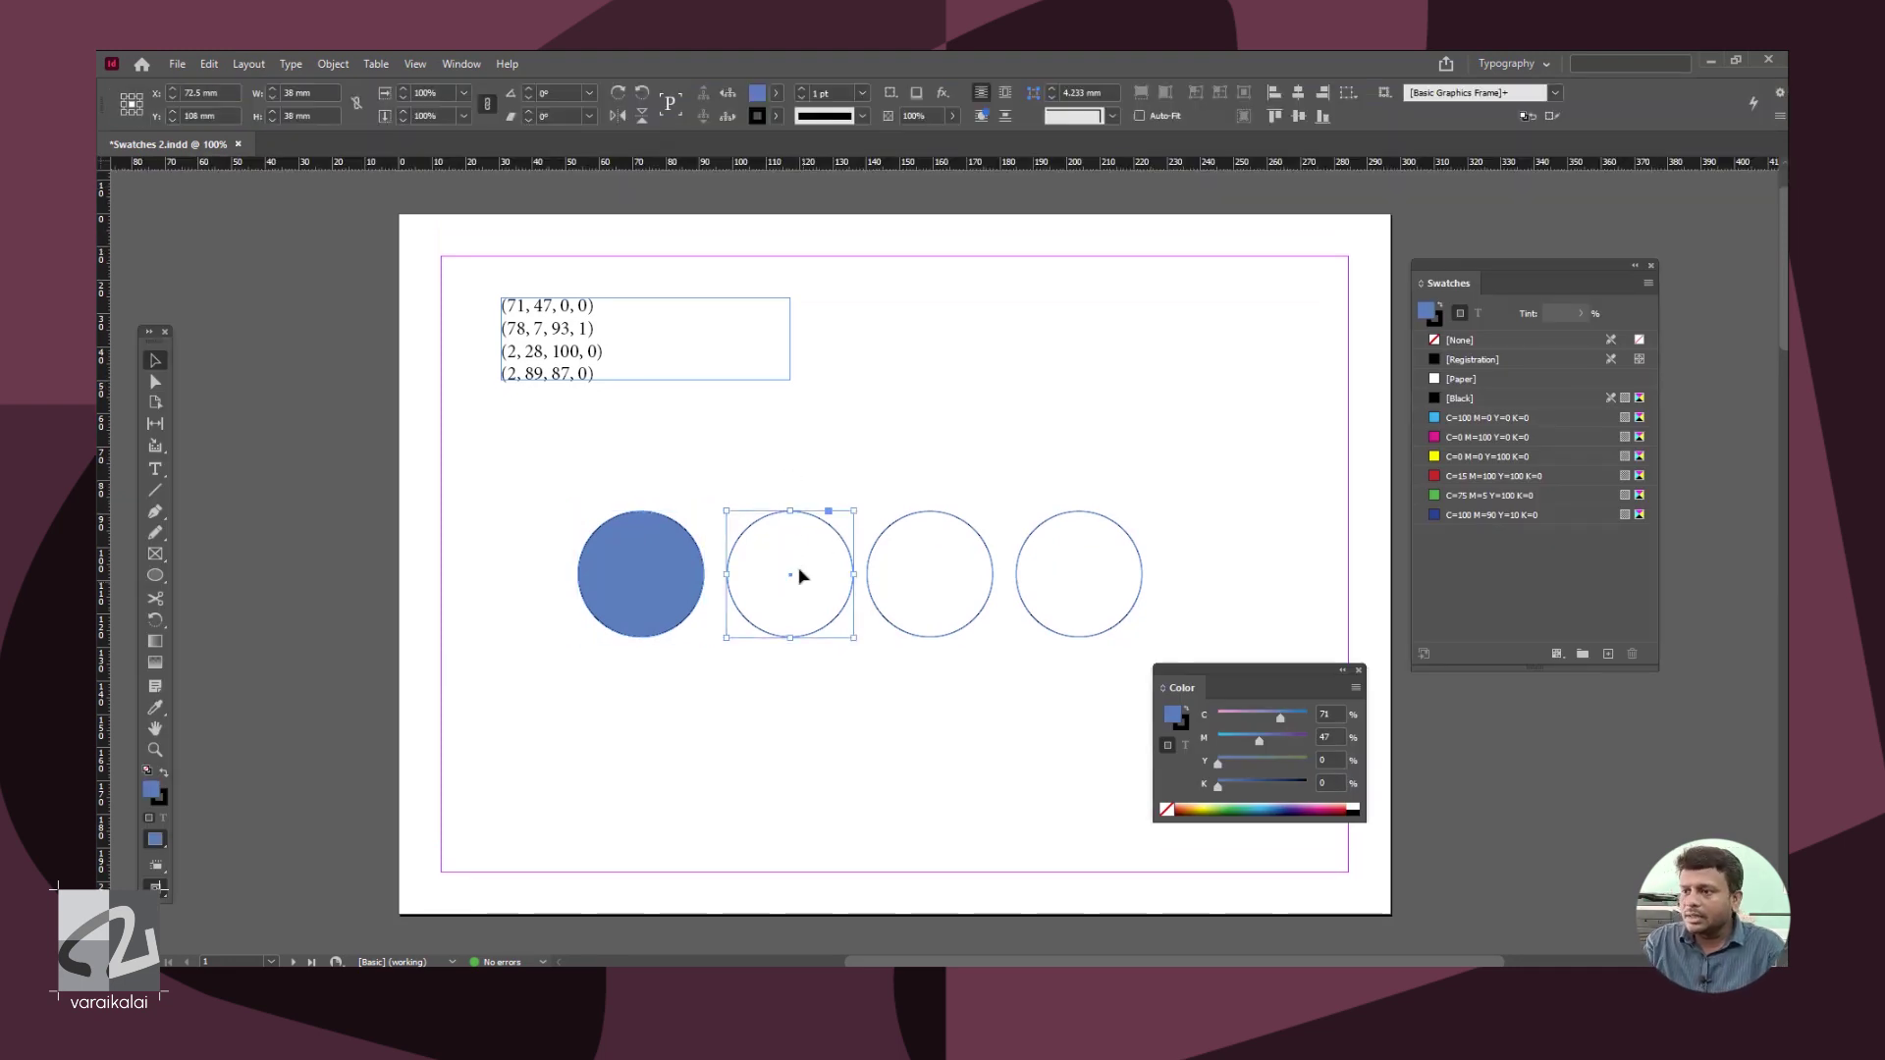
left_click(1325, 714)
type("78")
key("Tab")
type("7")
key("Tab")
type("93")
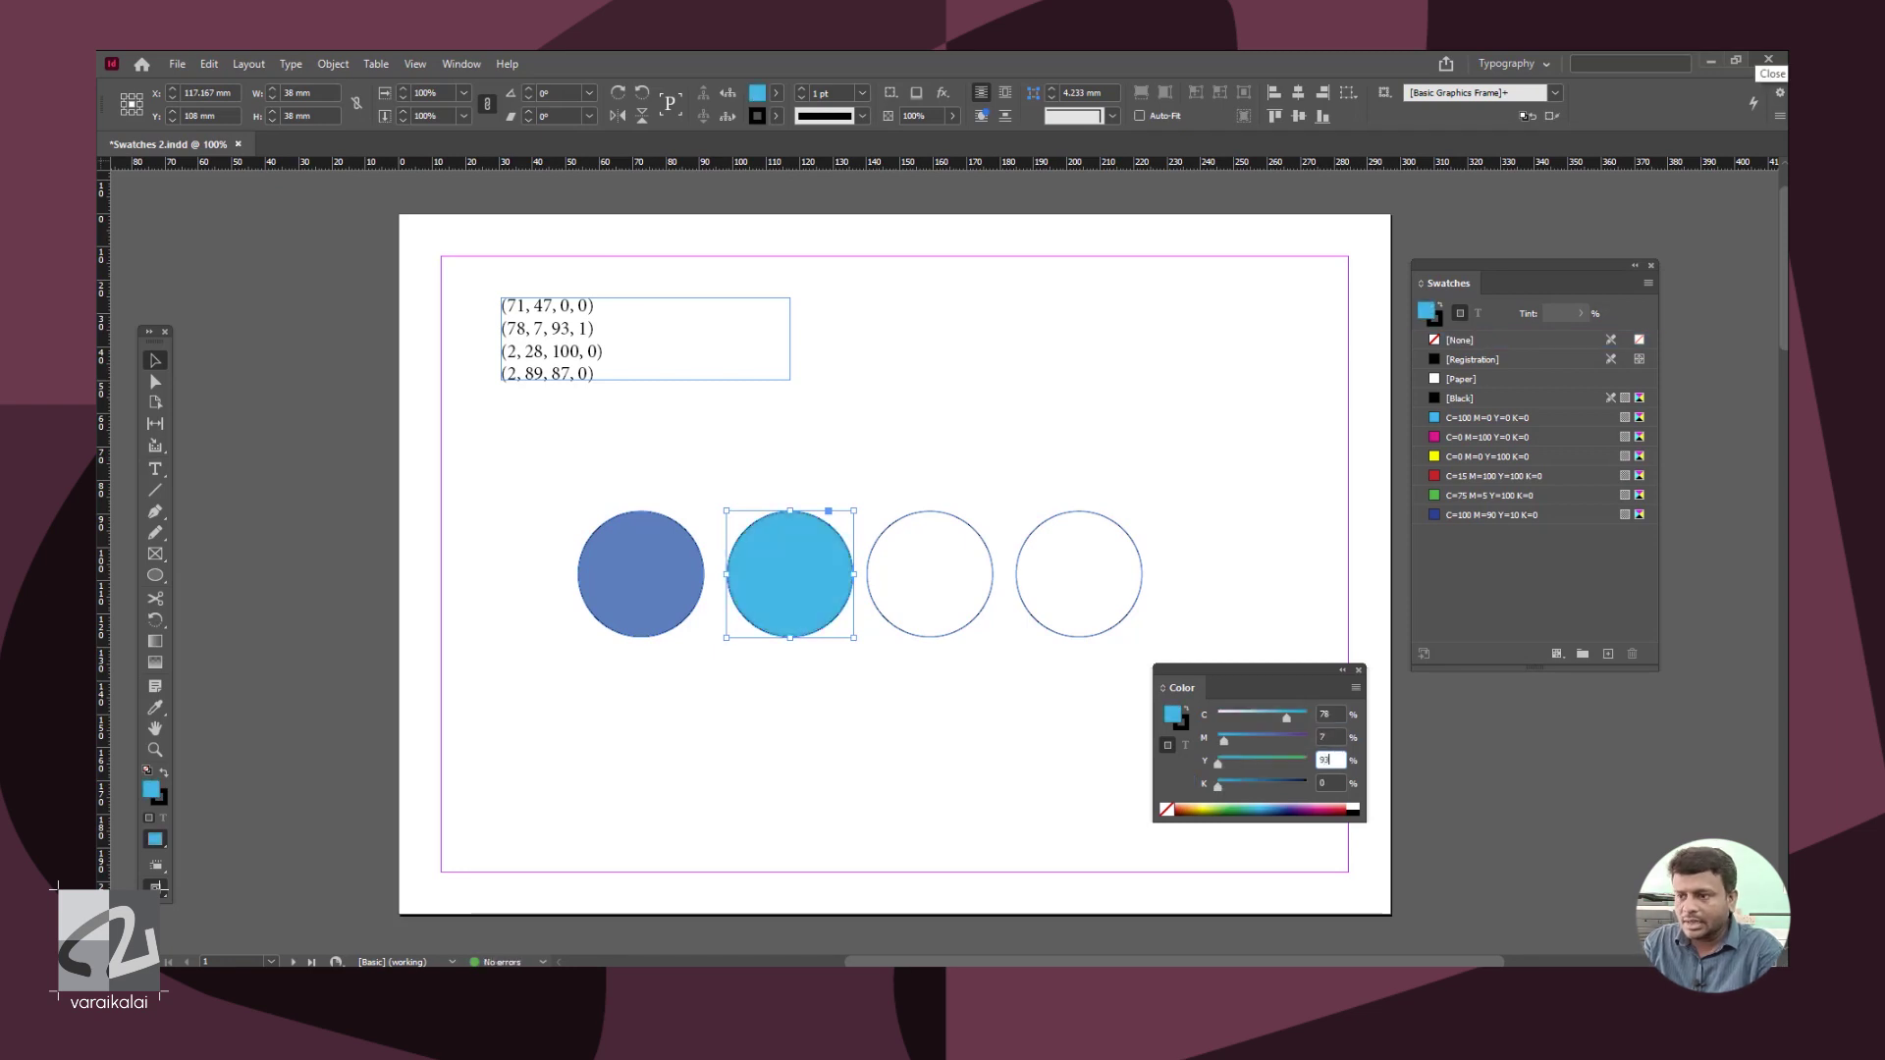
key("Tab")
type("1")
key("Return")
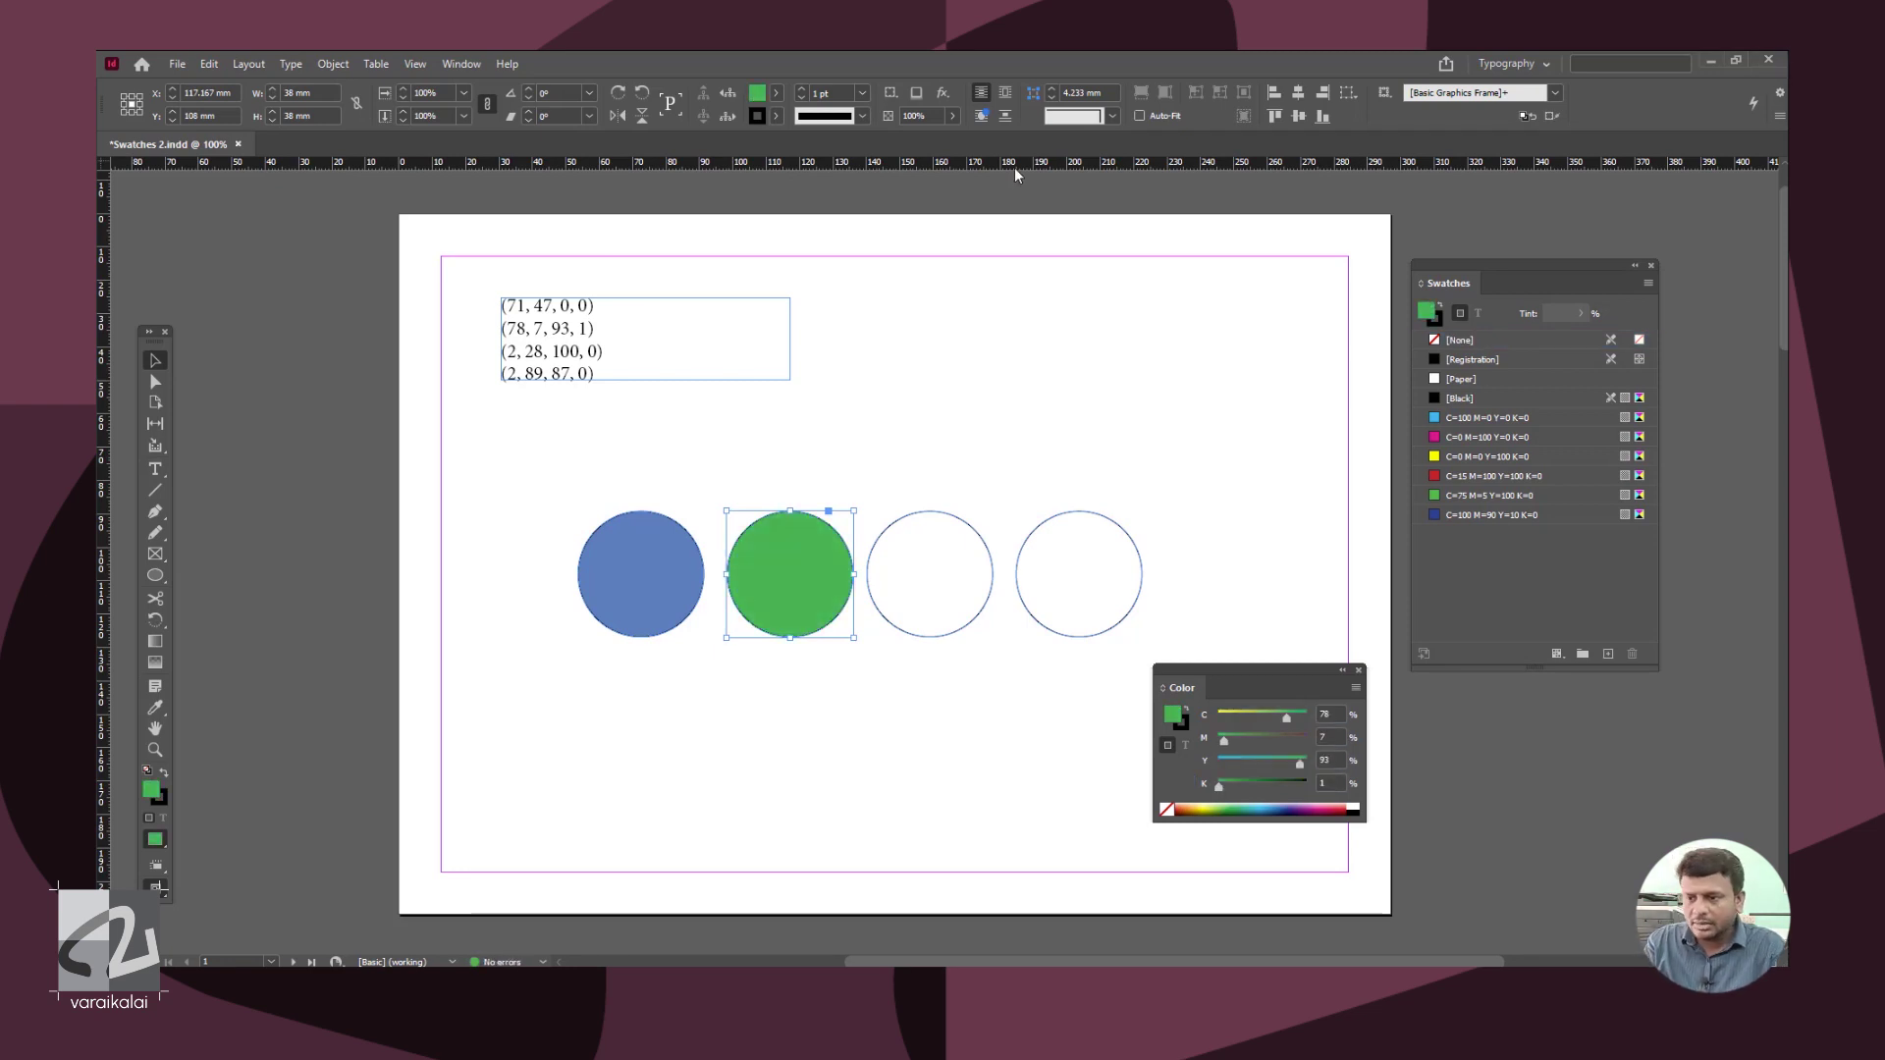
- Fill the third circle yellow with C2 M28 Y100 K0
left_click(930, 574)
left_click(1332, 714)
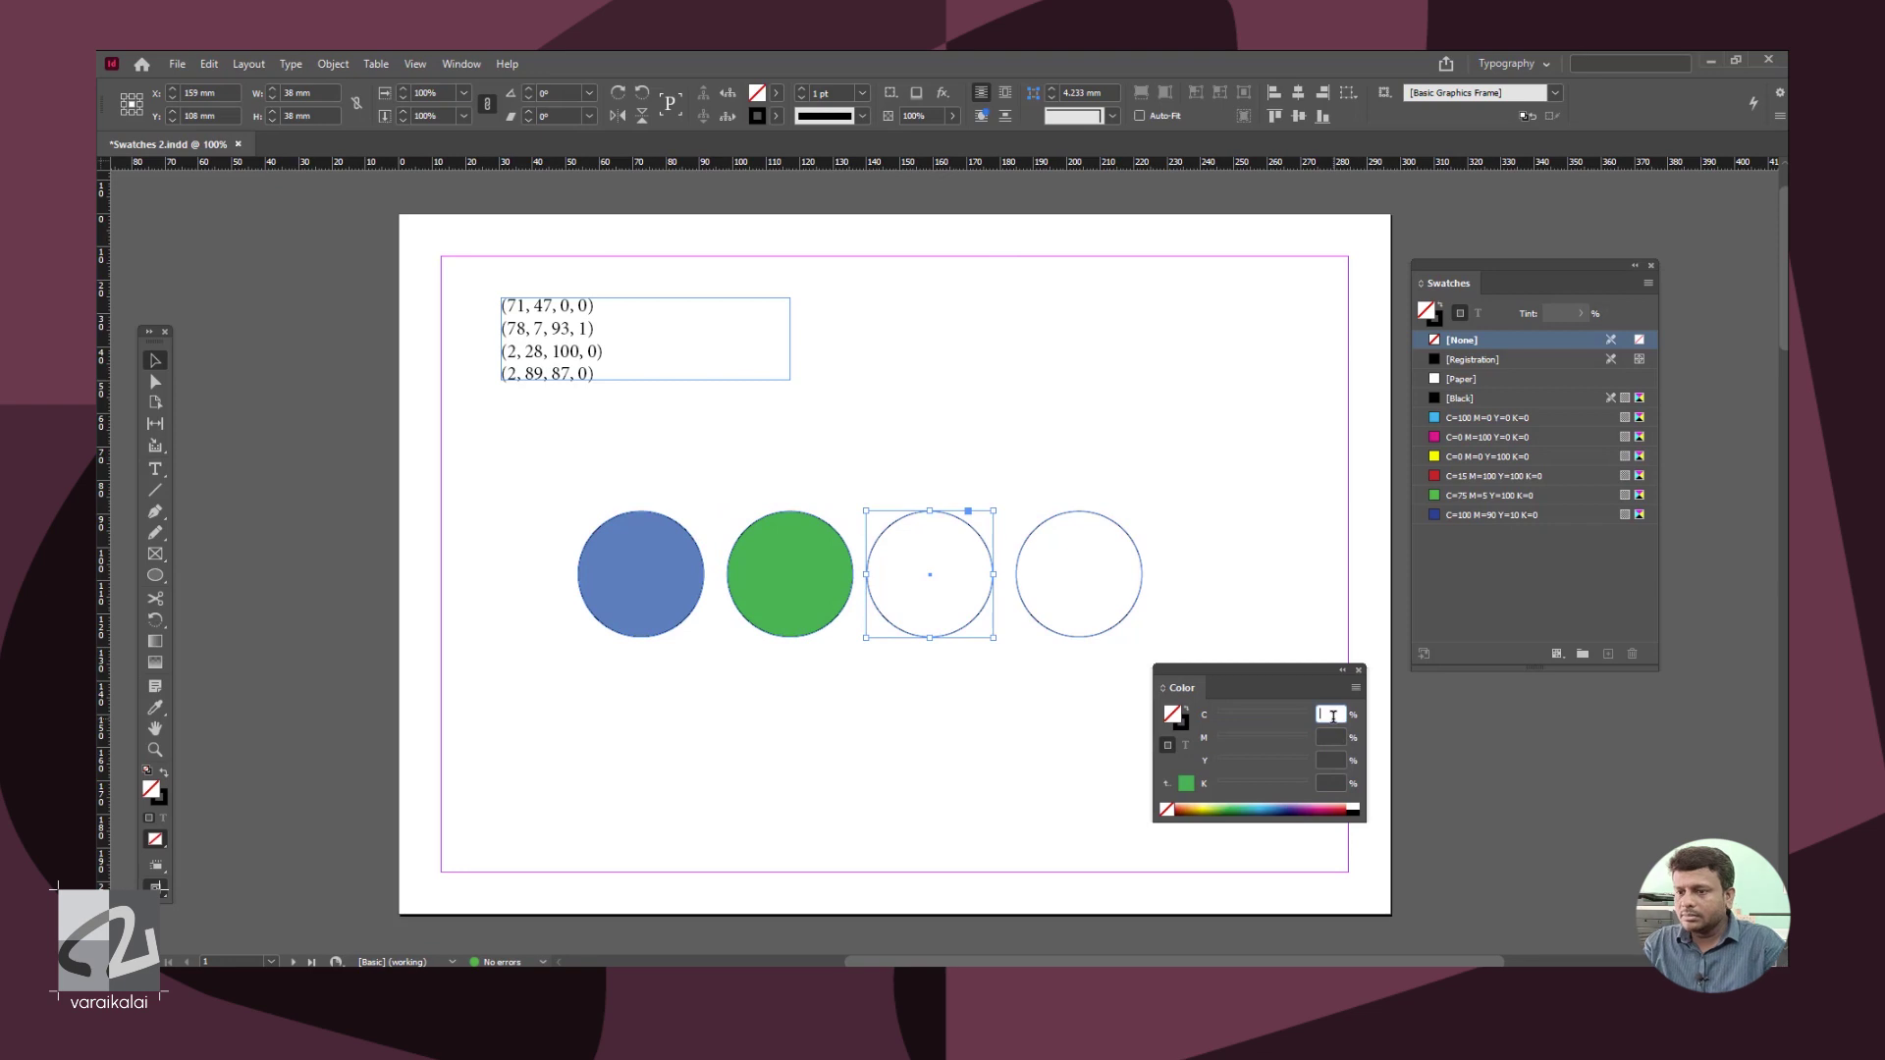
type("2")
key("Tab")
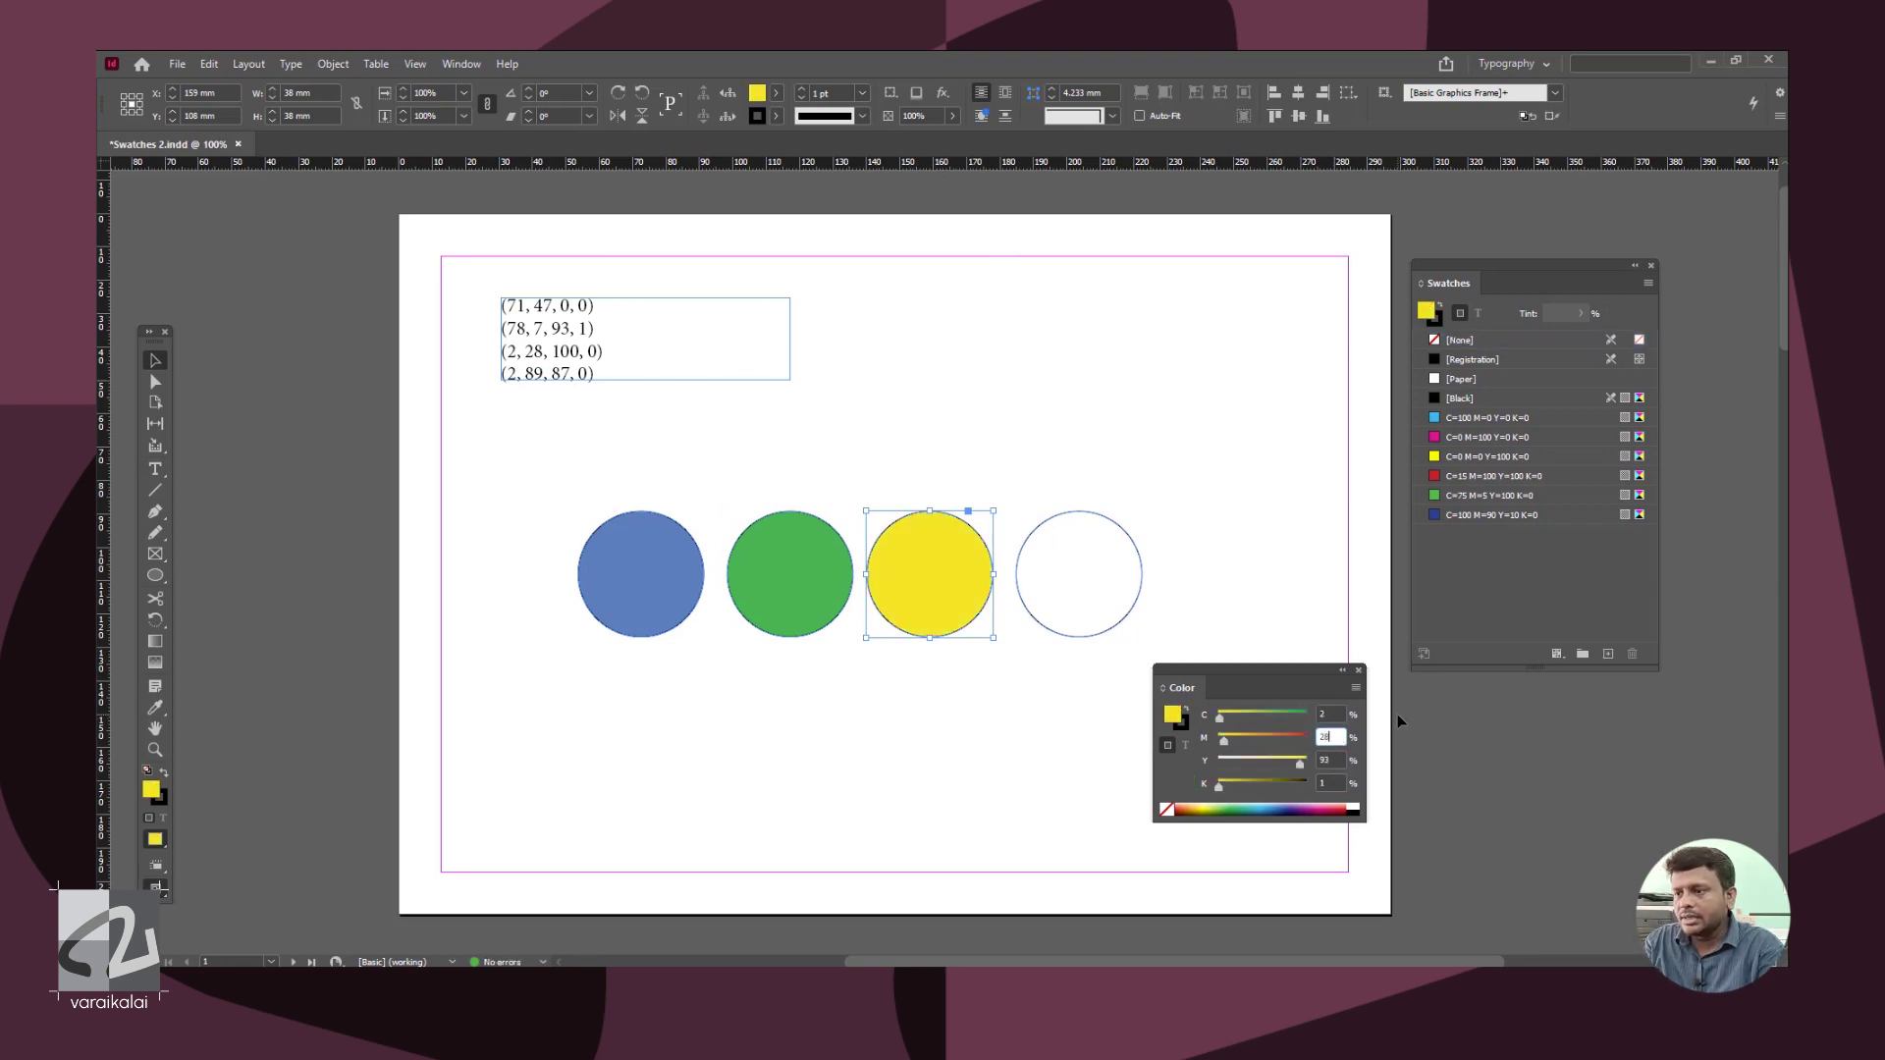
type("28")
key("Tab")
type("100")
key("Tab")
type("0")
key("Return")
- Fill the fourth circle red with C2 M89 Y87 K0
left_click(1106, 536)
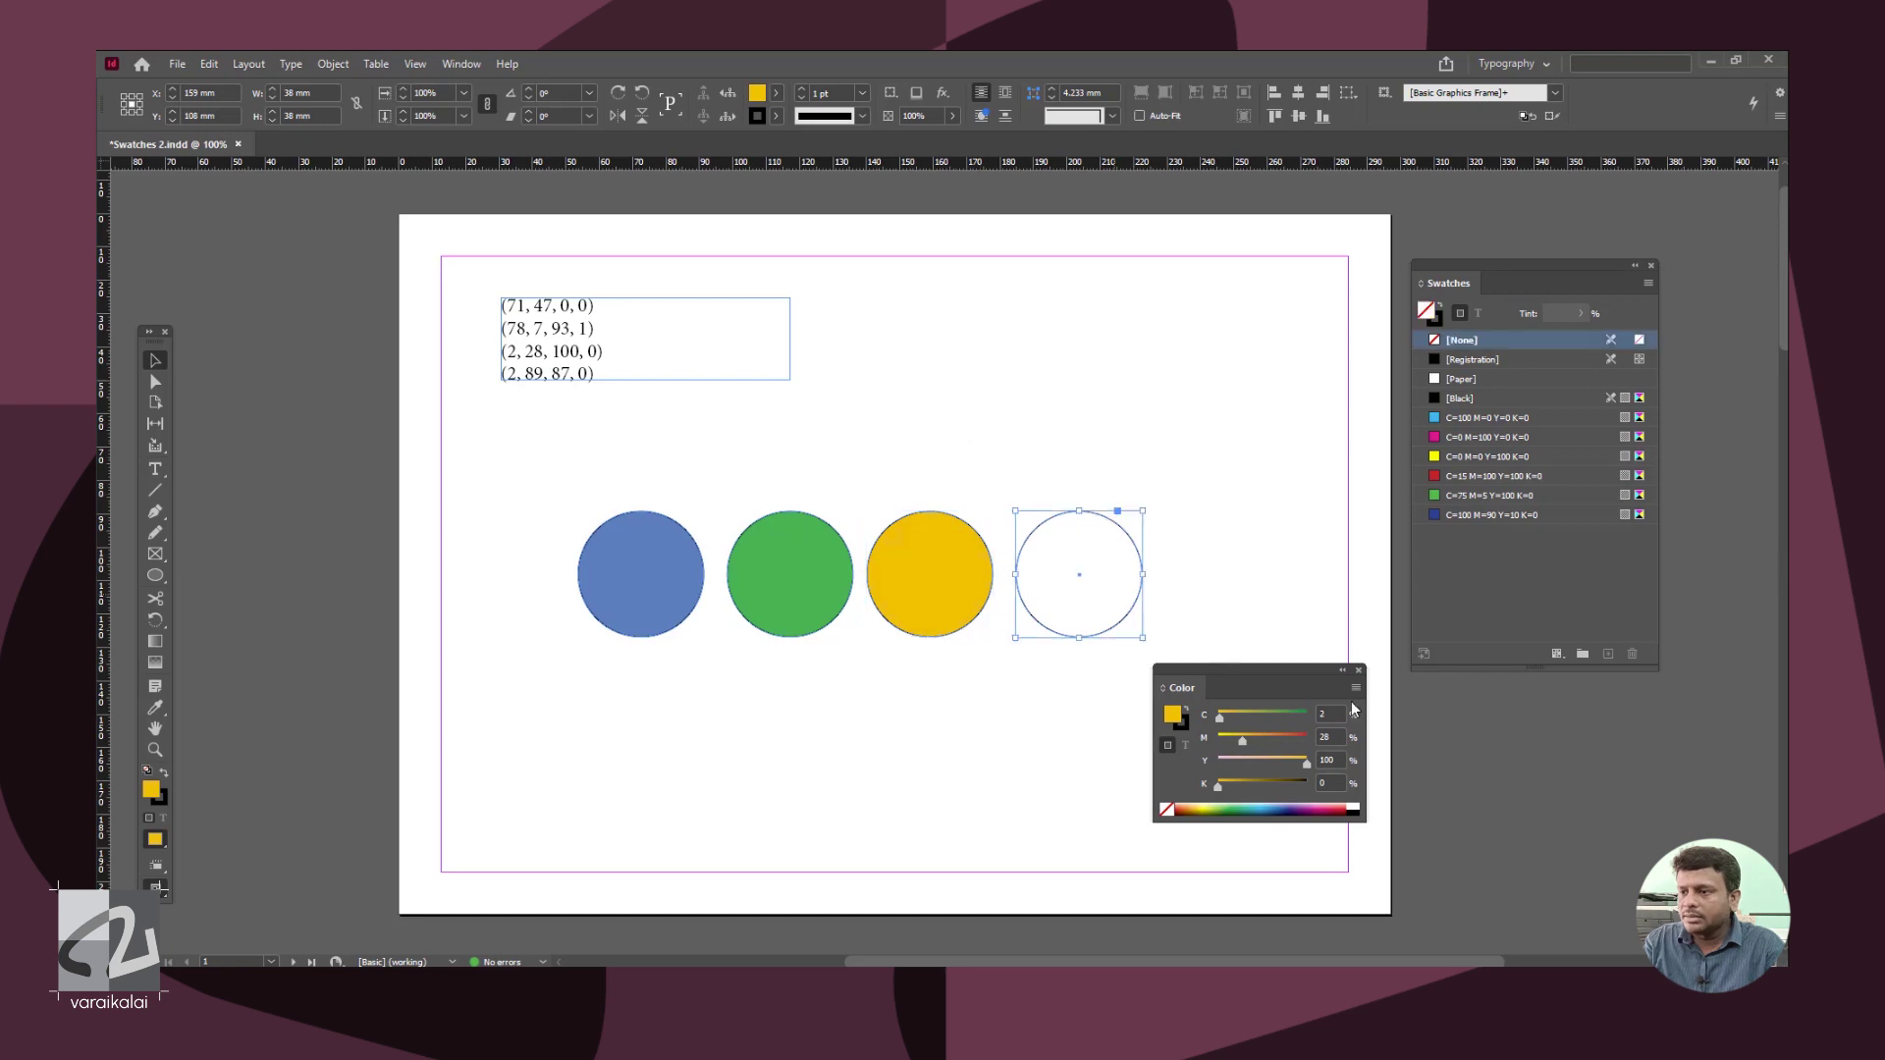
type("2")
key("Tab")
type("89")
key("Tab")
type("87")
key("Tab")
key("Return")
left_click_drag(534, 526, 1198, 619)
- Scale the four selected coloured circles up together
left_click_drag(1142, 510, 1213, 499)
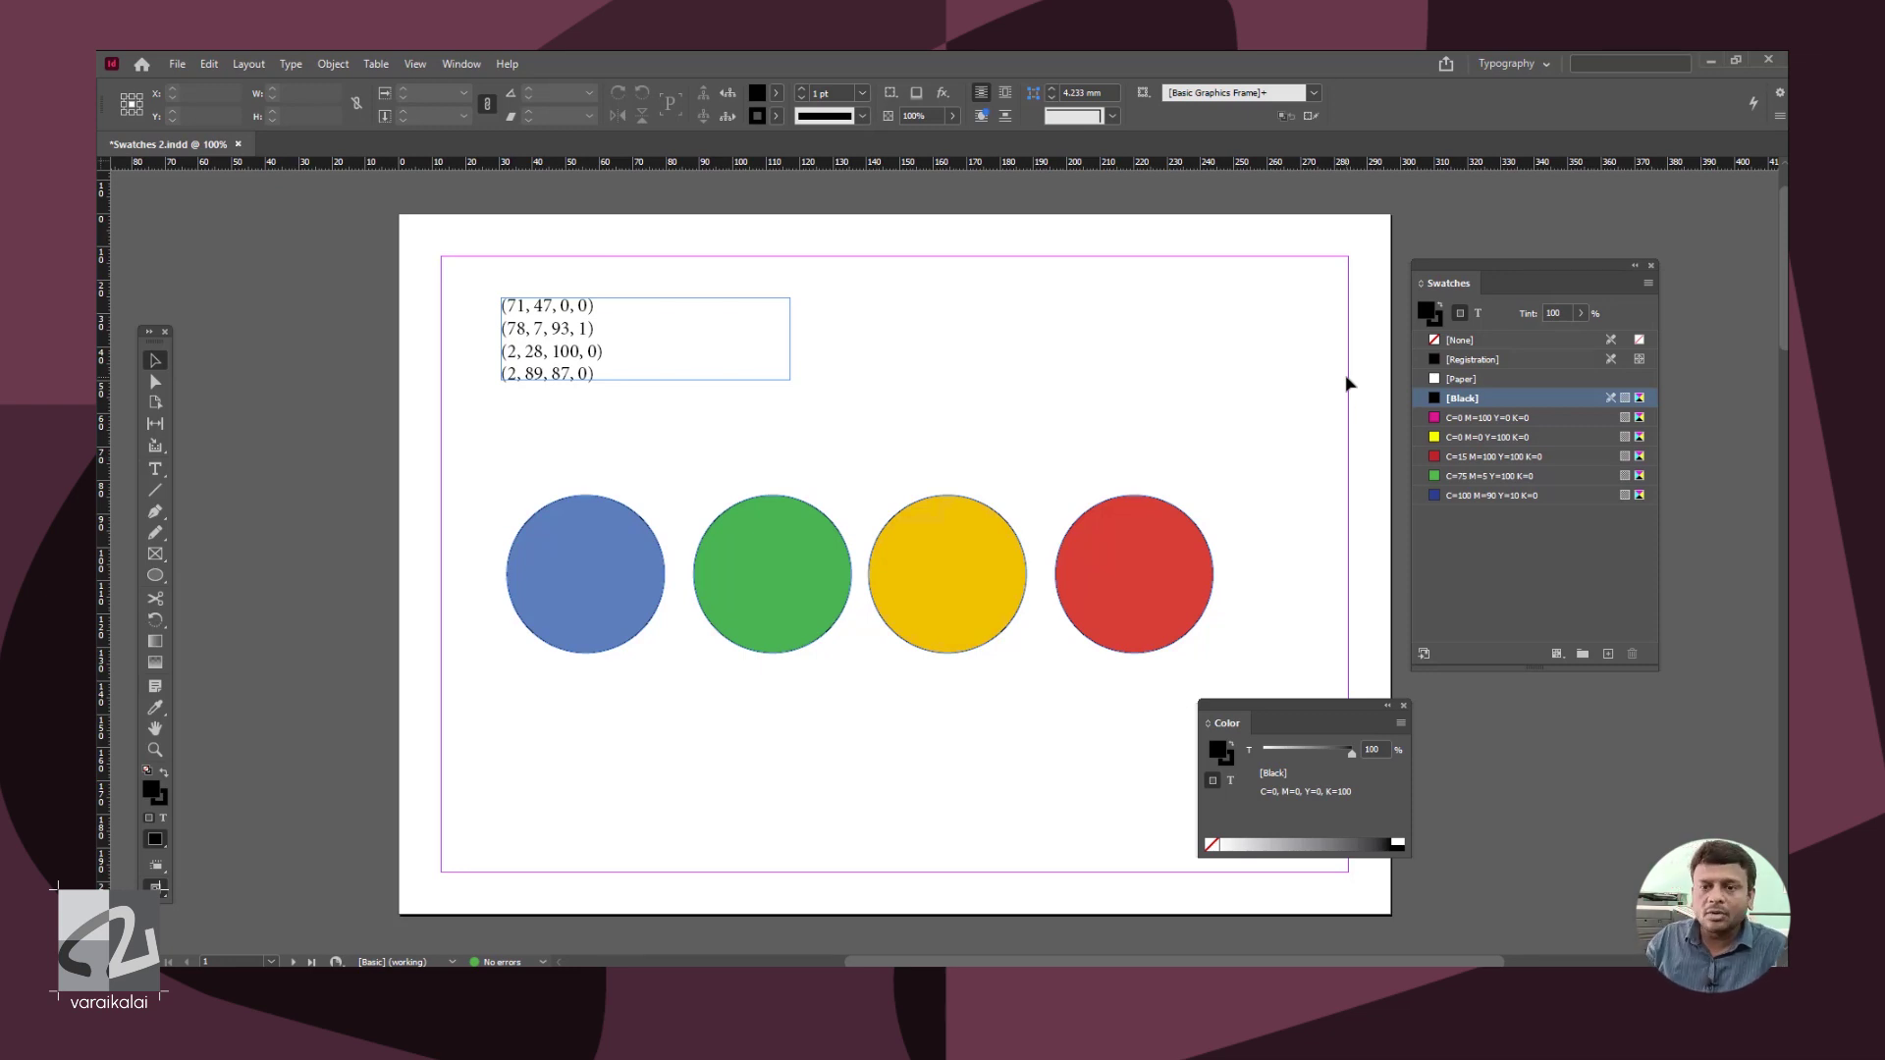
left_click(1649, 283)
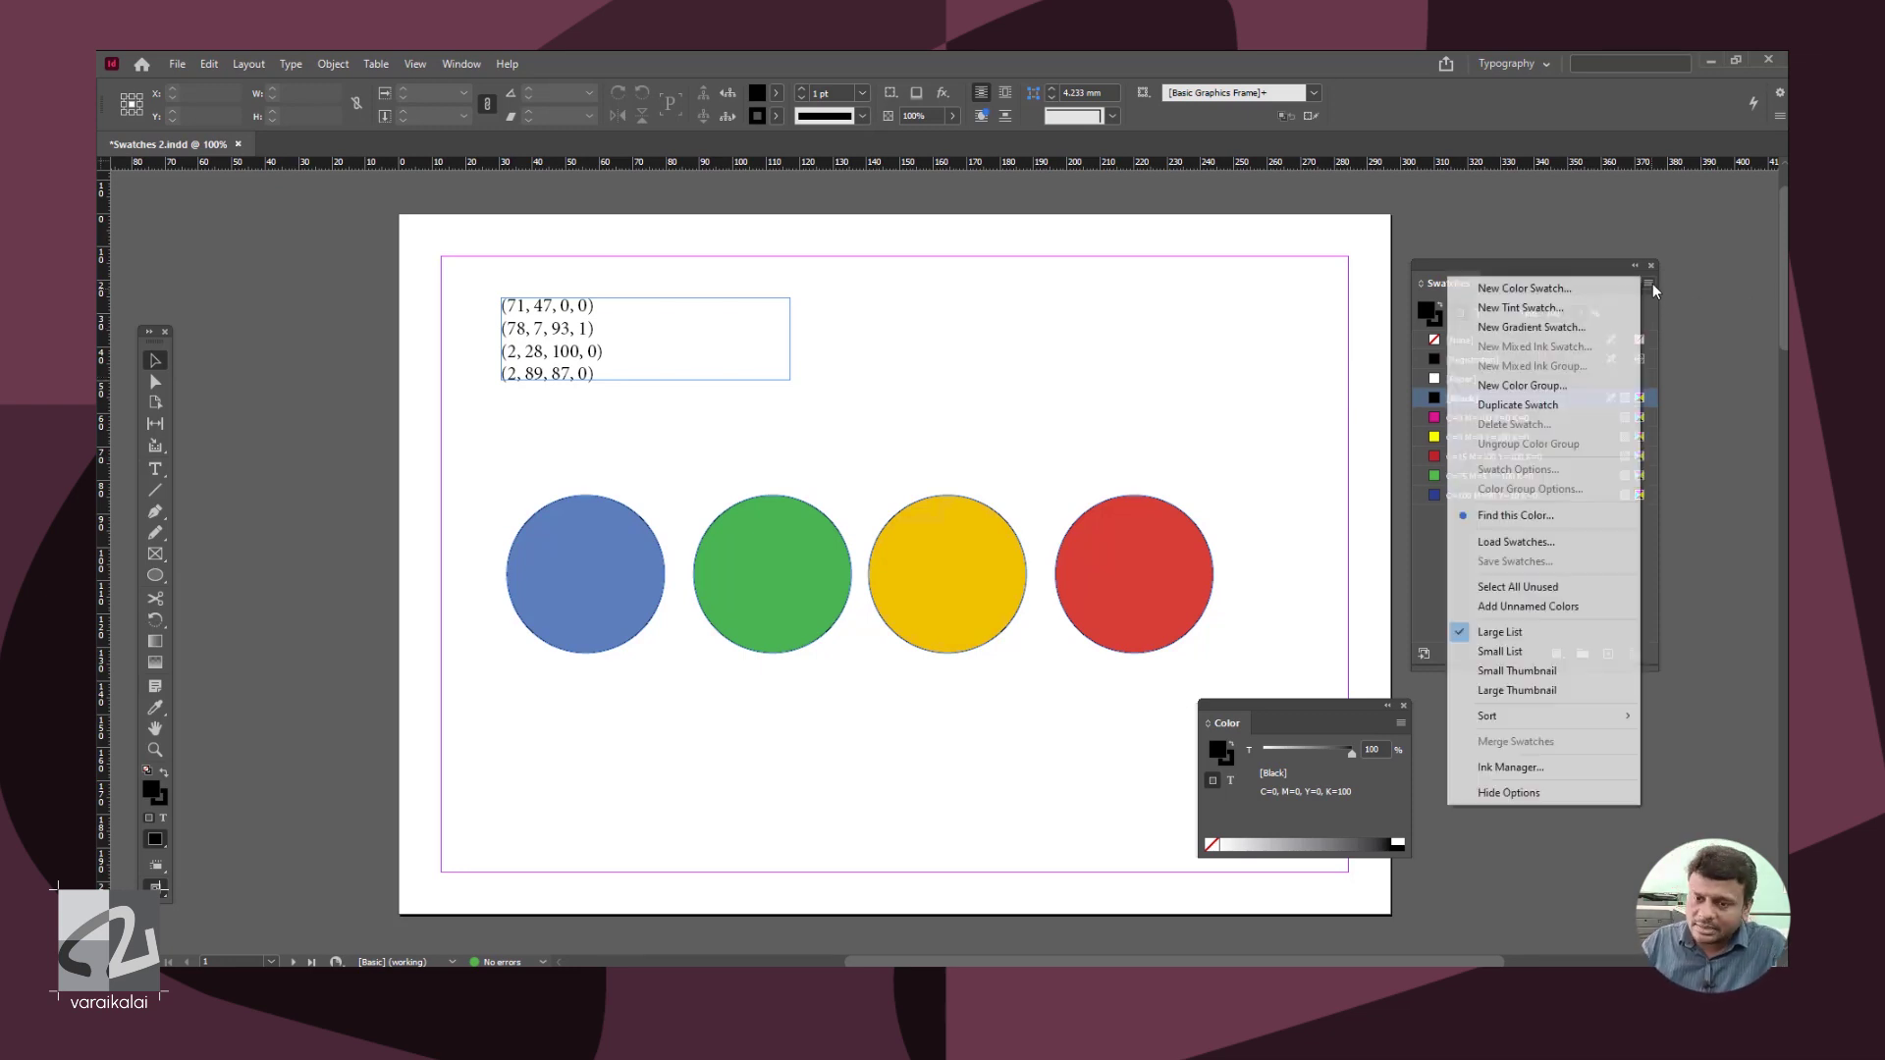
- Add the circles' unnamed colours as swatches and delete the unused default swatches
left_click(1521, 609)
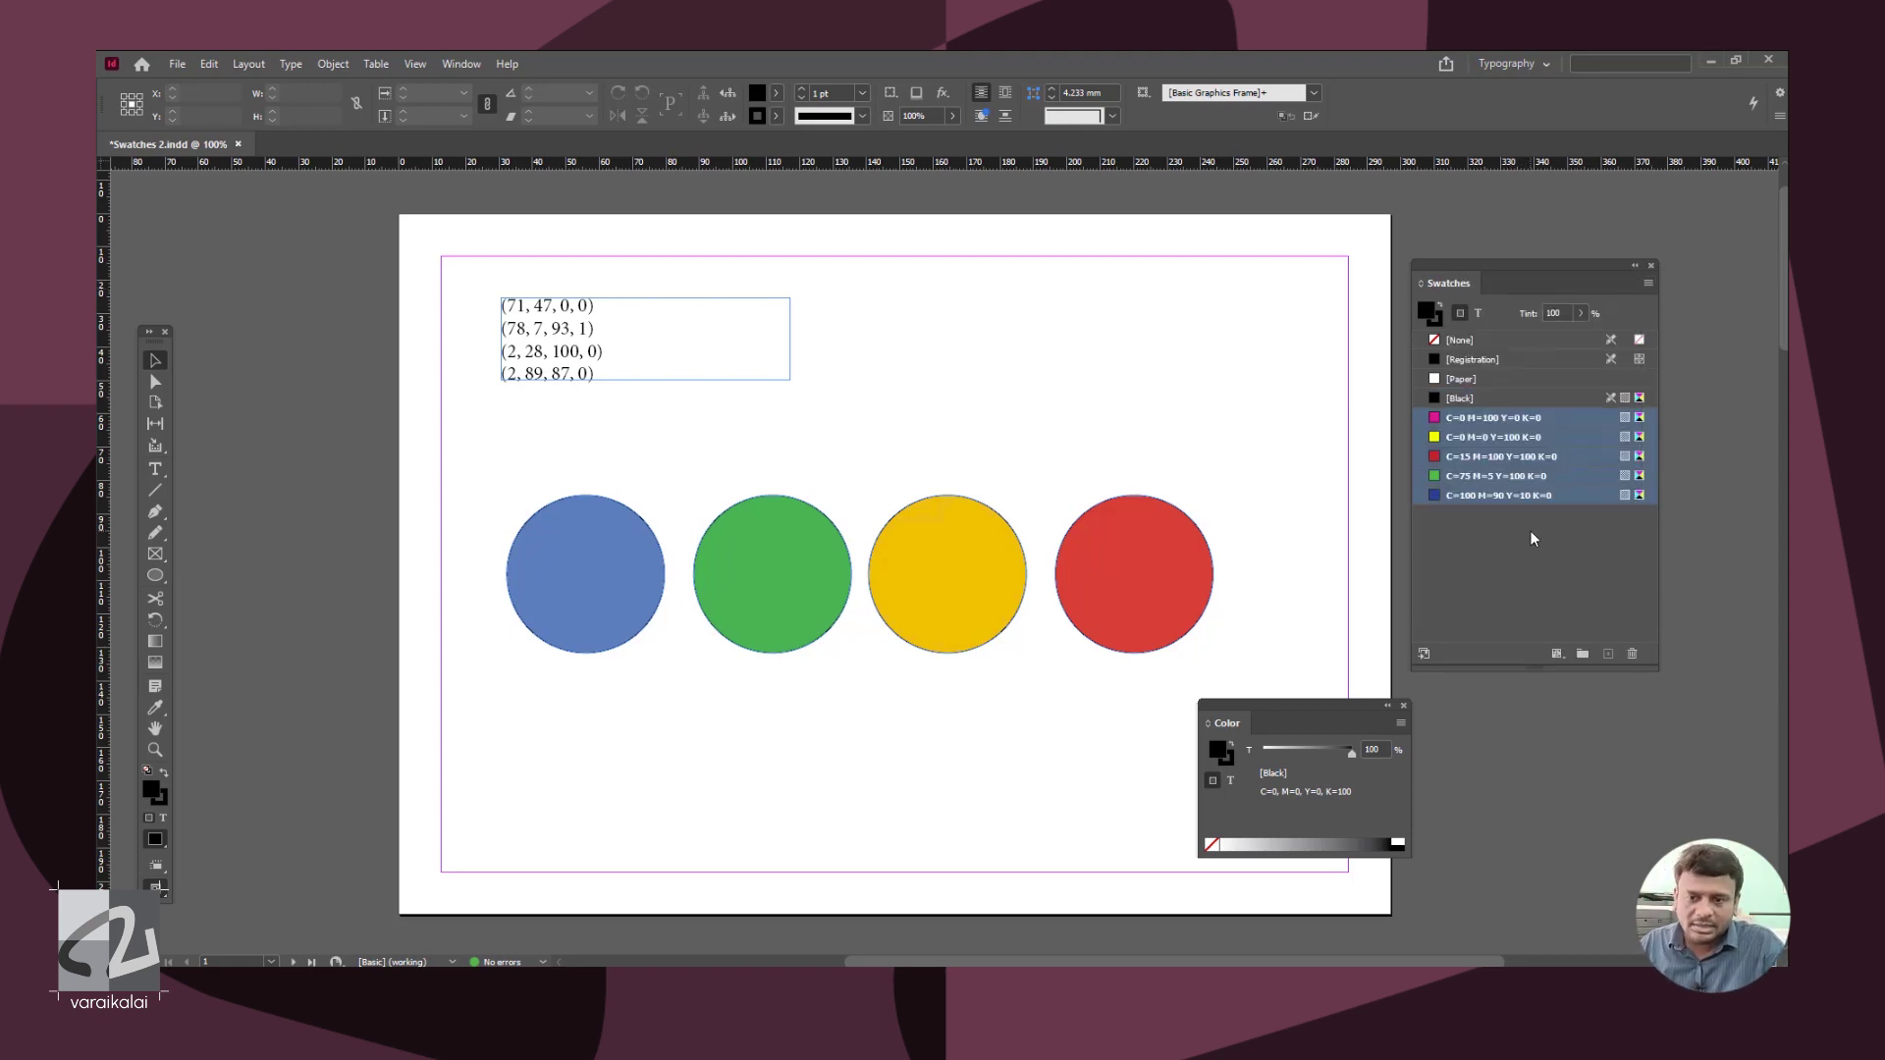
left_click(1632, 654)
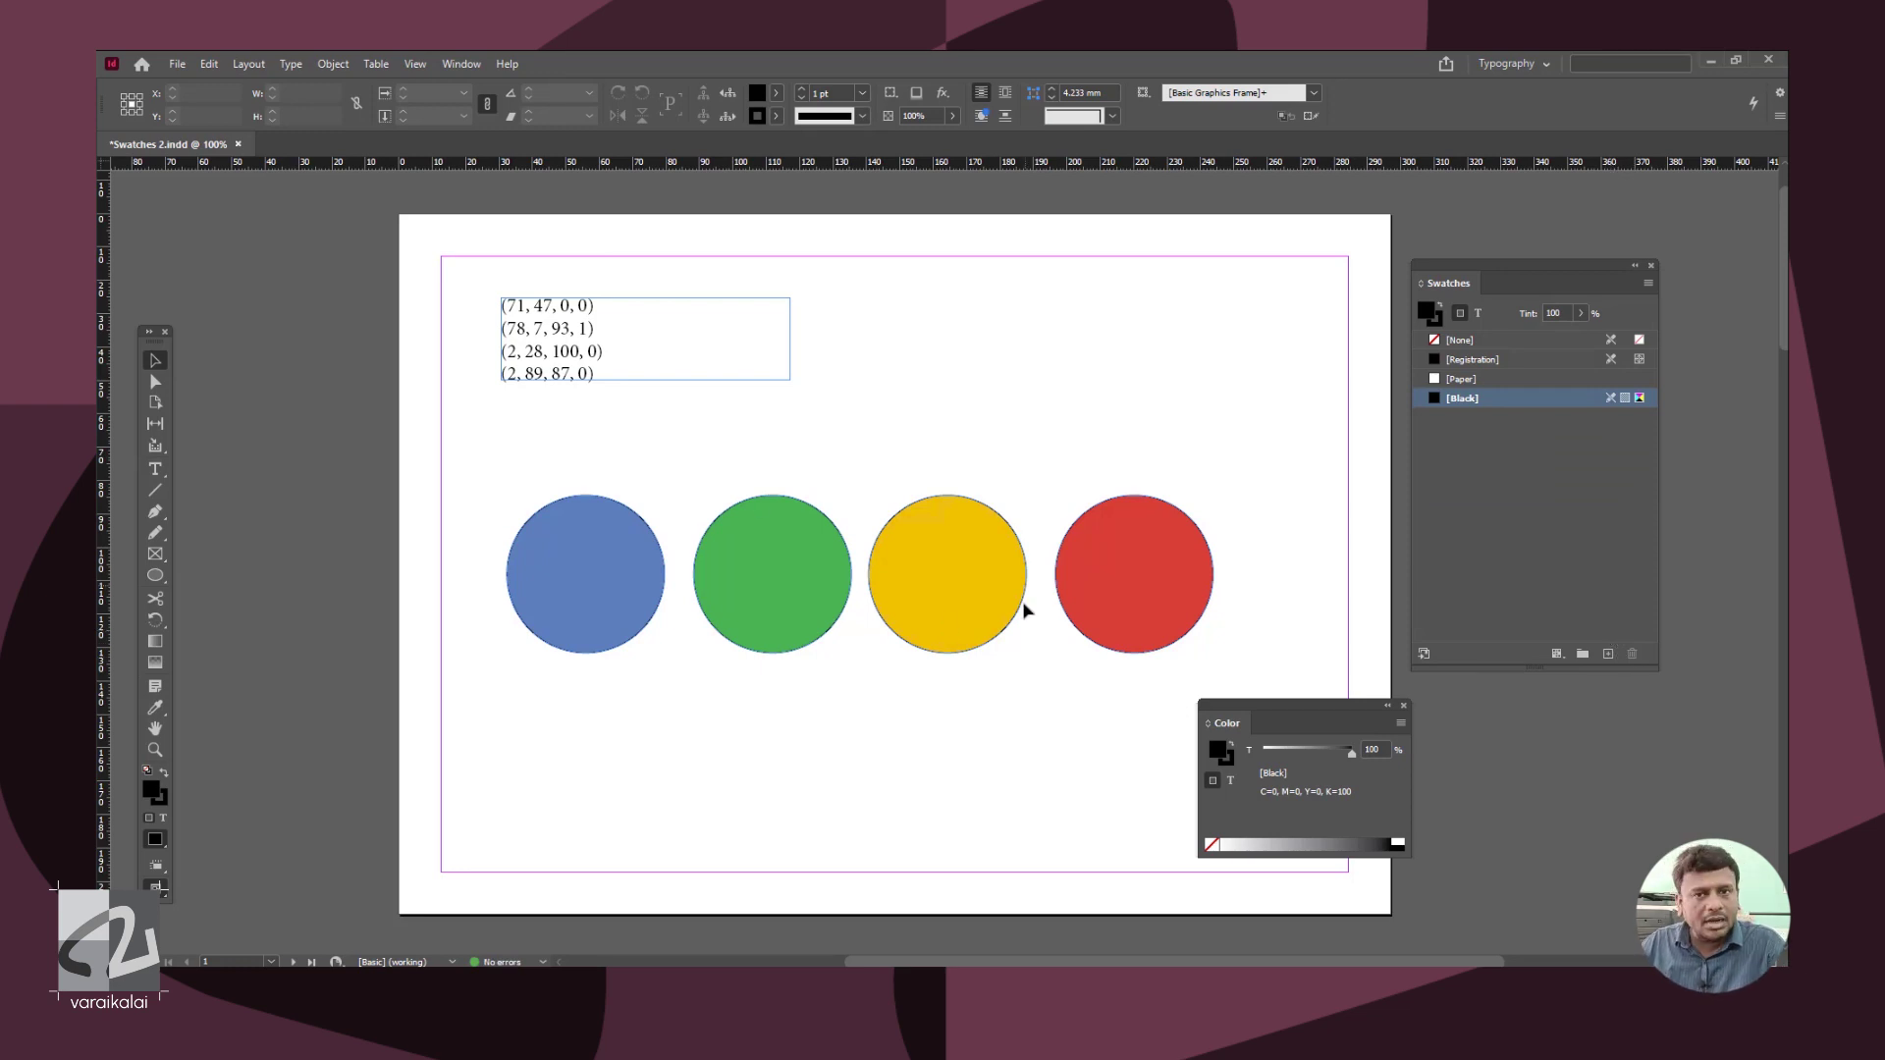
left_click(640, 590)
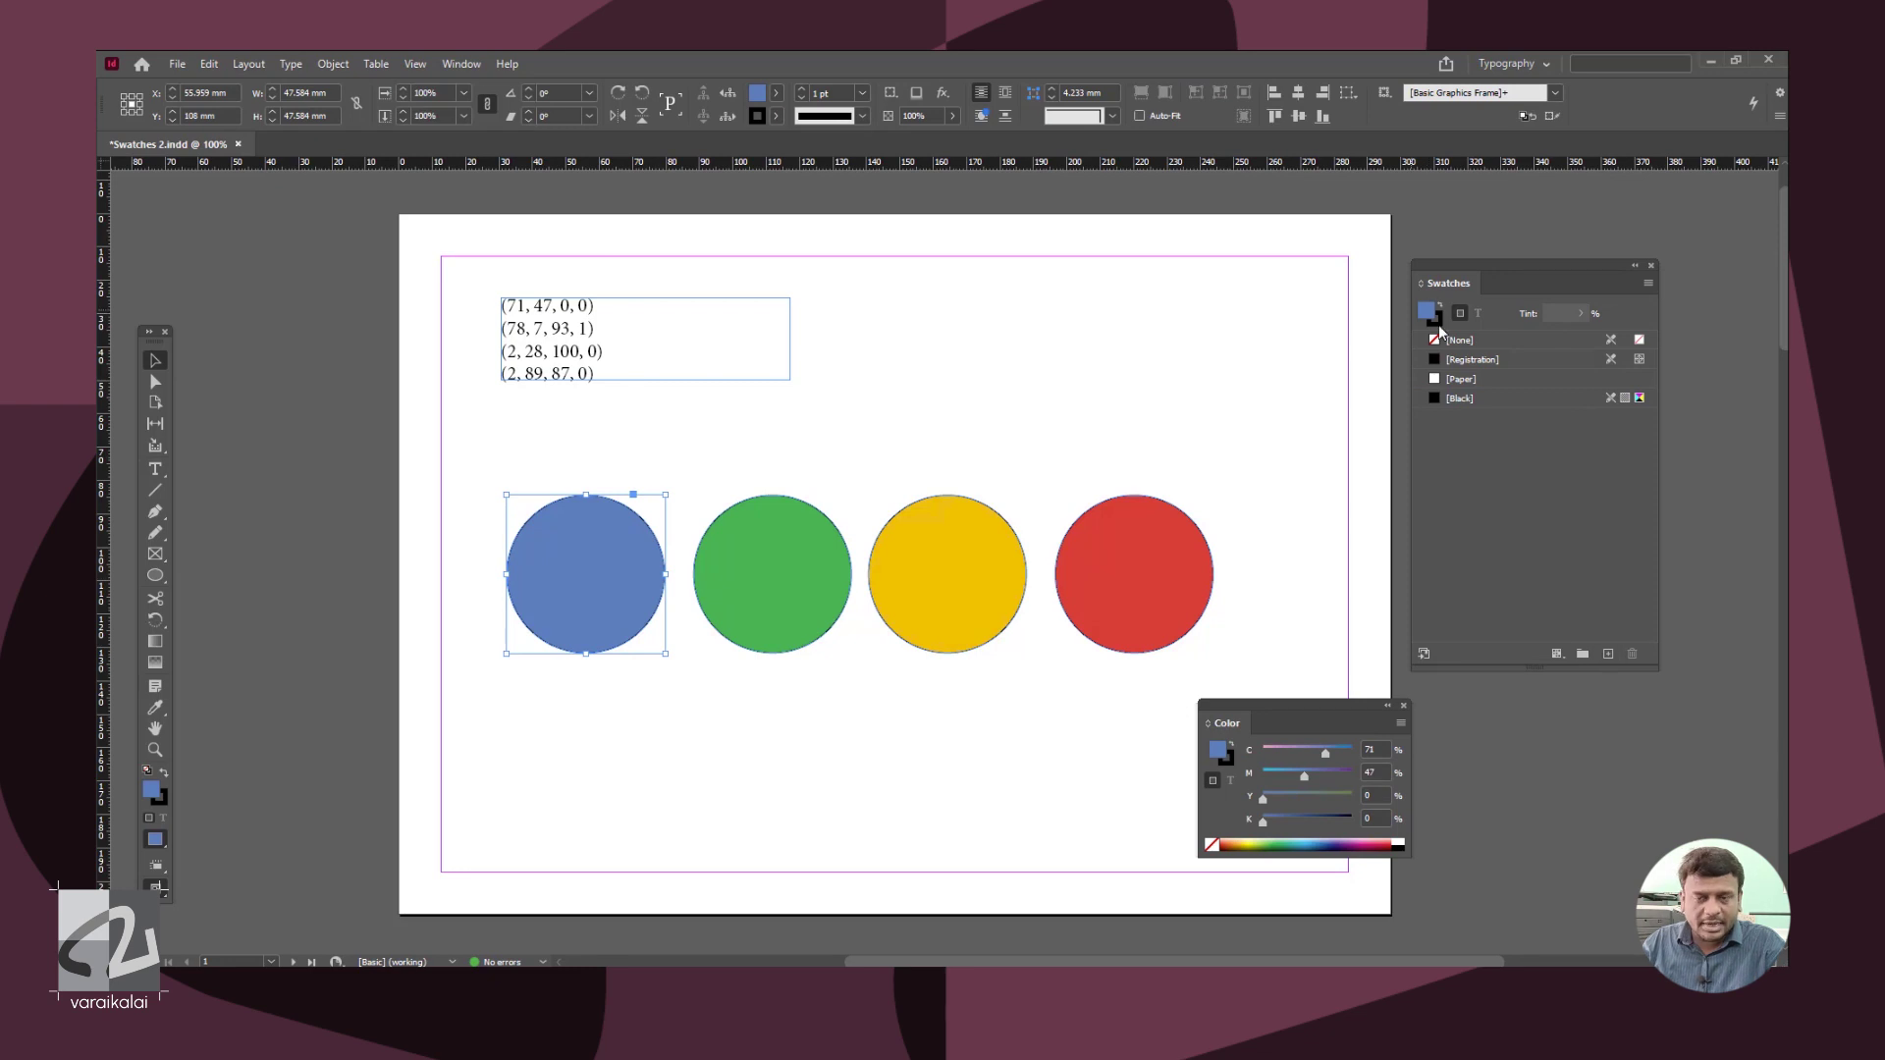
- Add a new swatch from each of the blue, green, yellow and red circles in turn
left_click(1608, 653)
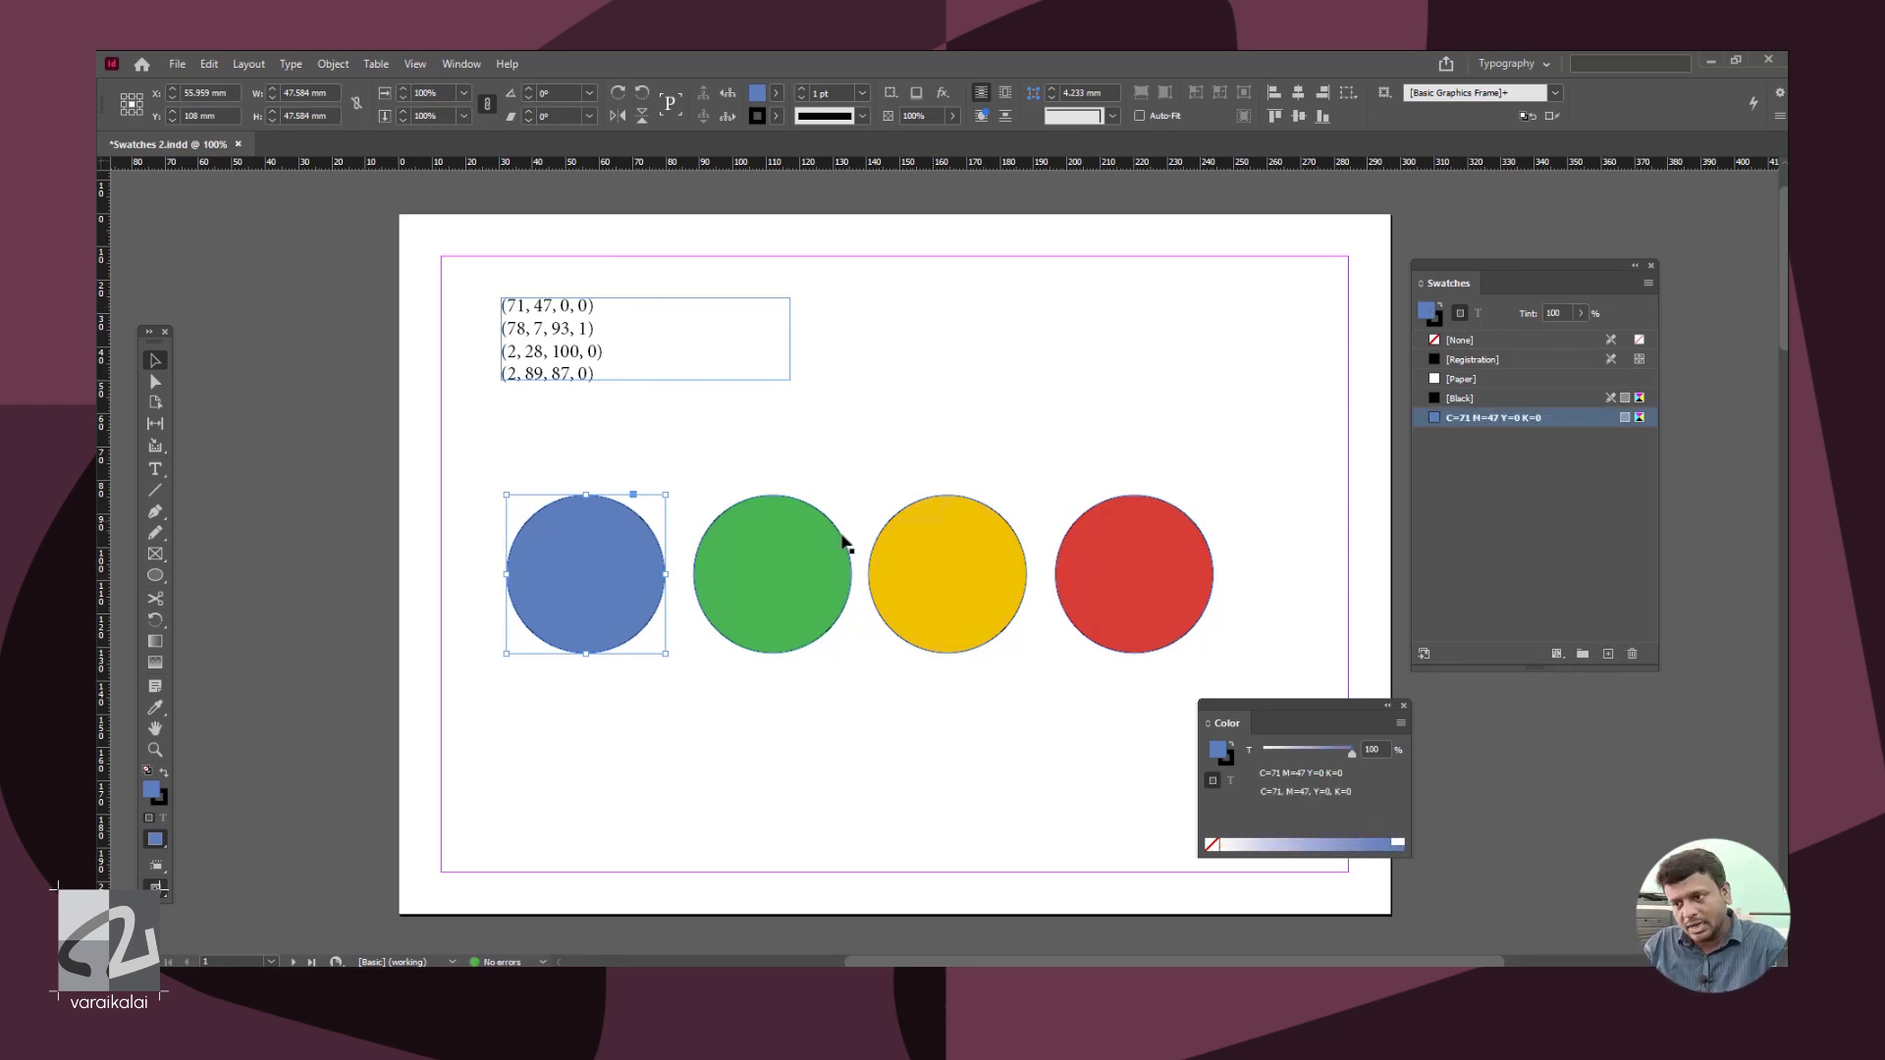
left_click(746, 564)
left_click(1608, 652)
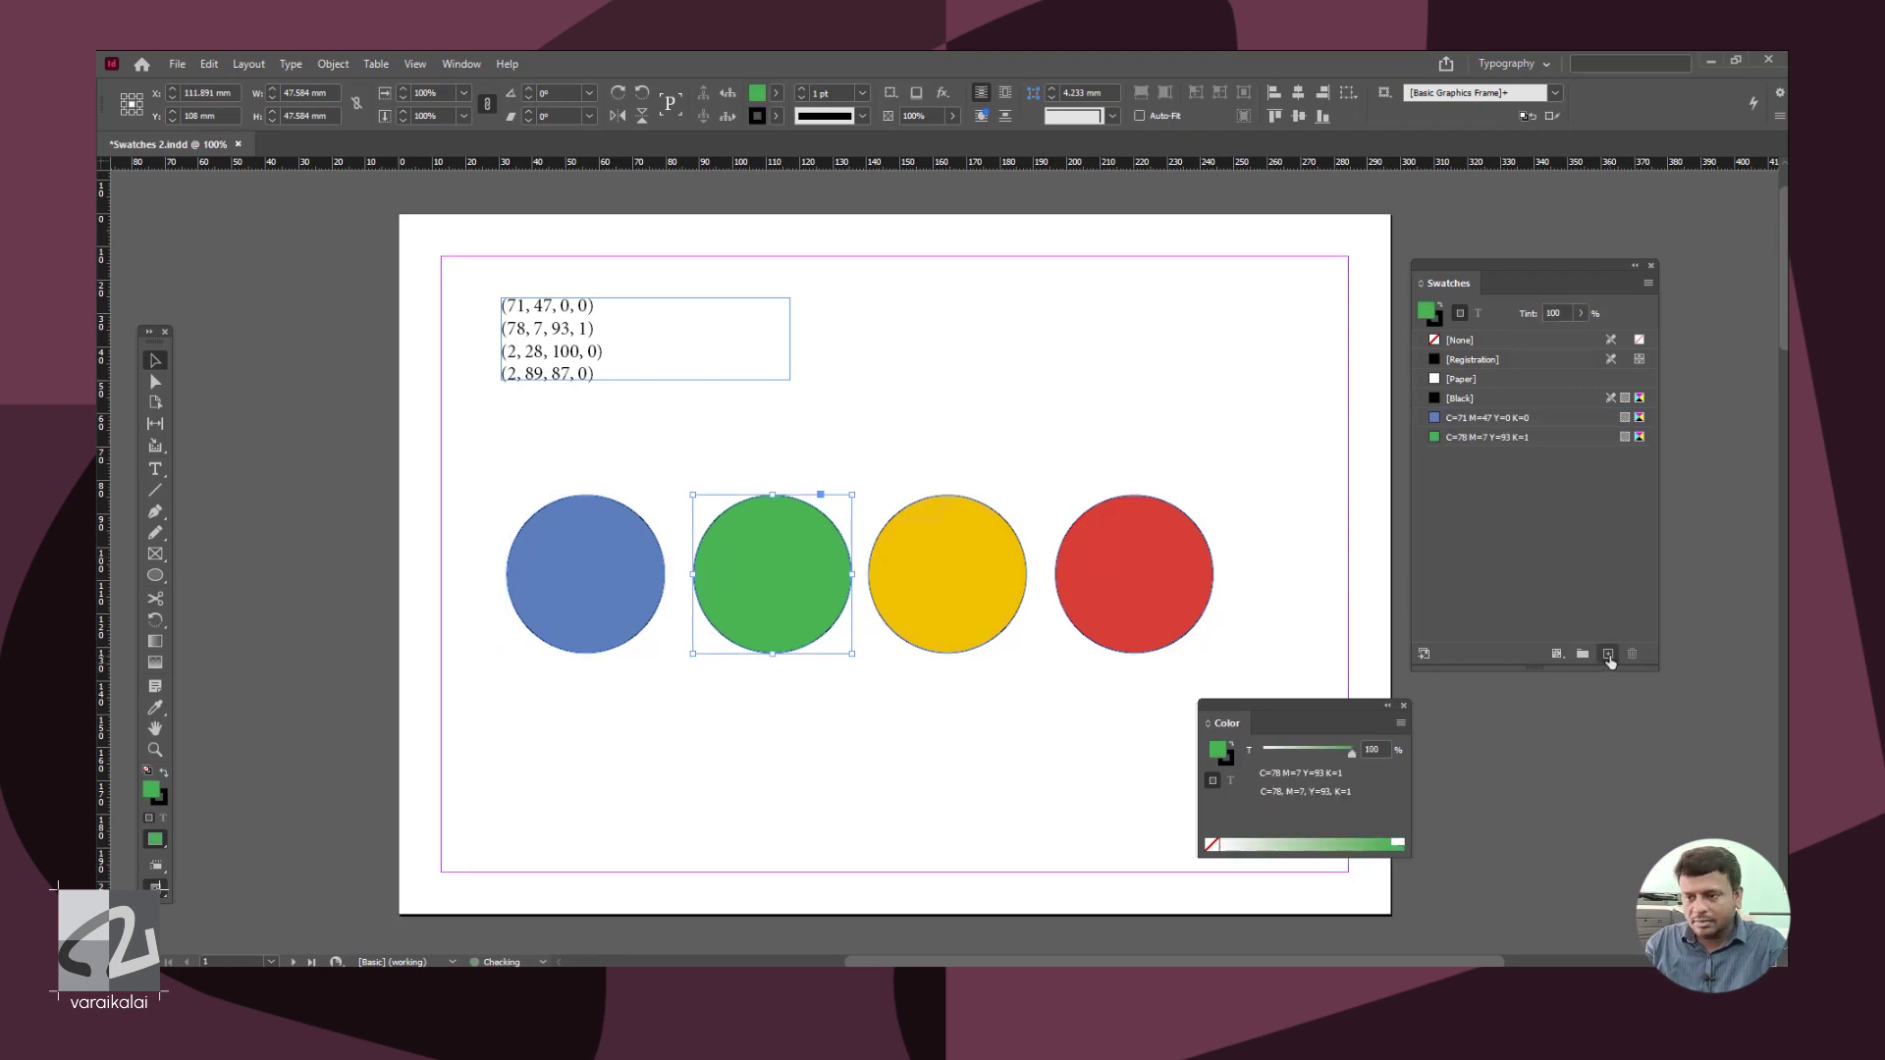
left_click(981, 603)
left_click(1608, 653)
left_click(1198, 603)
left_click(1608, 653)
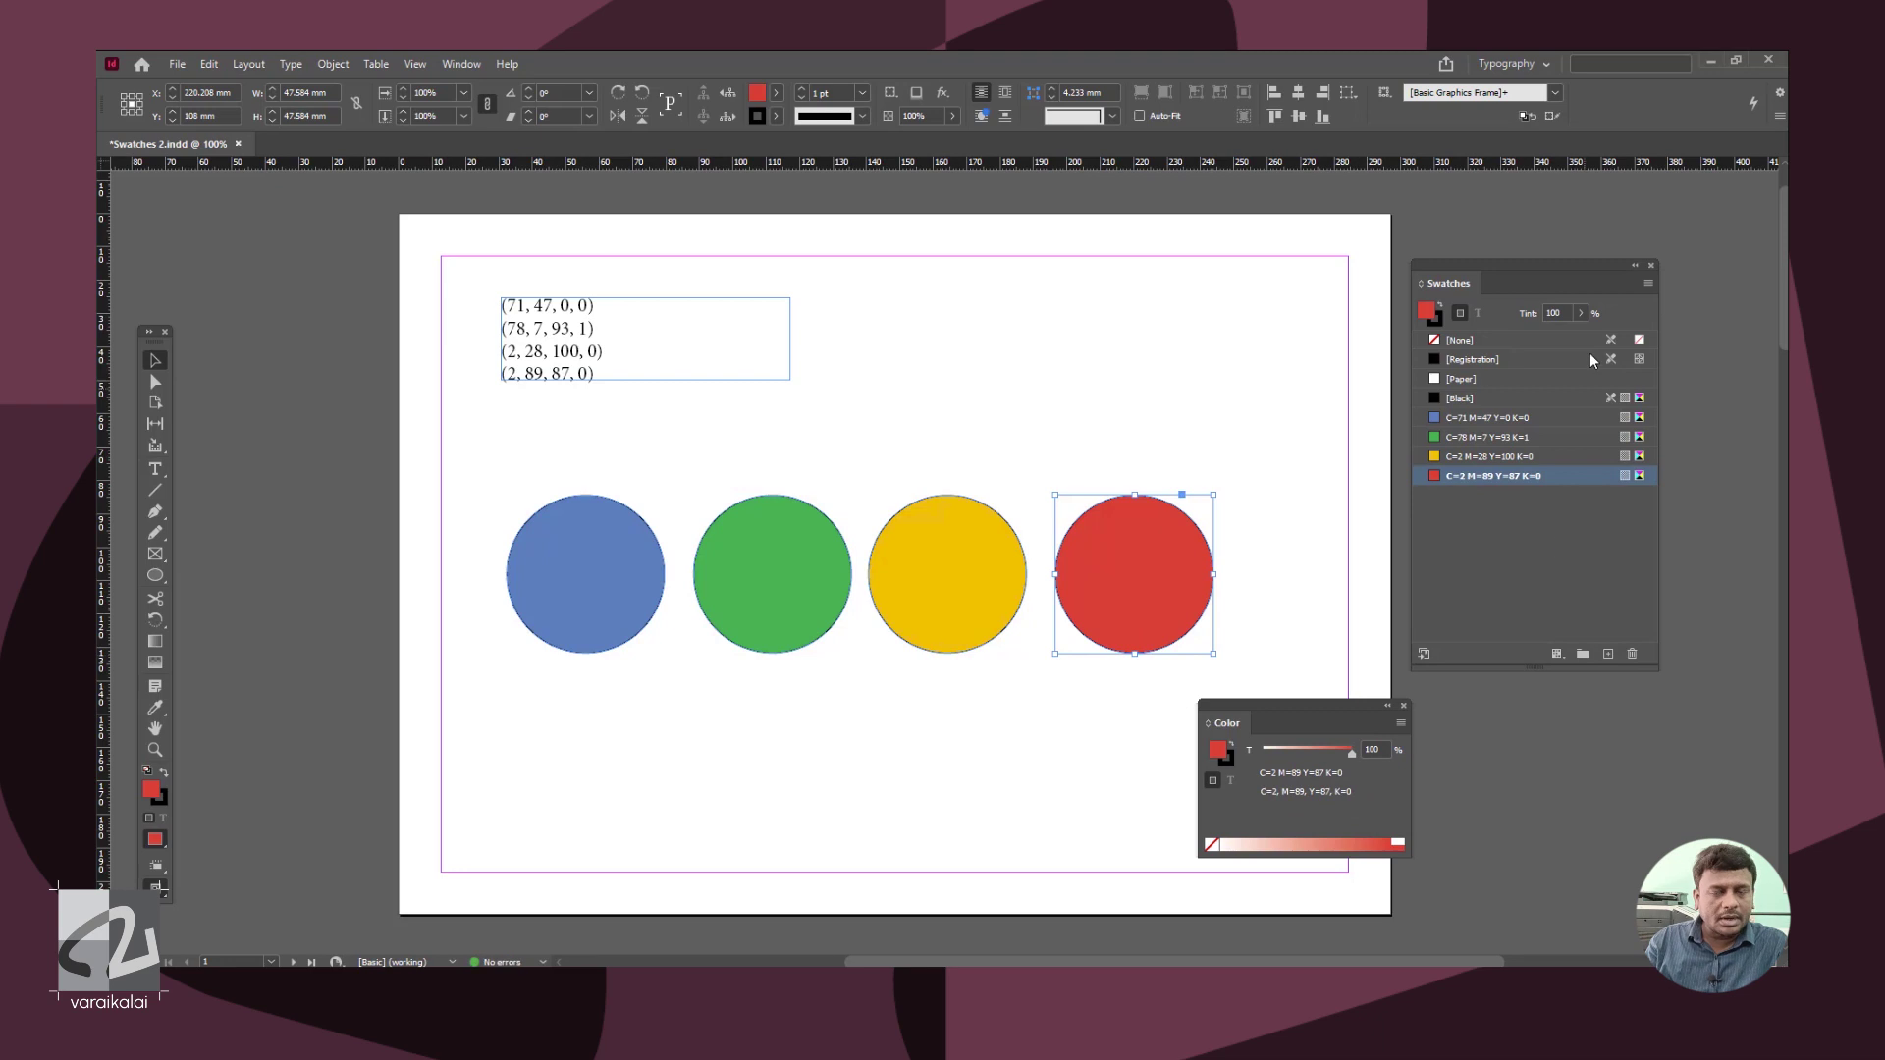
left_click(1296, 481)
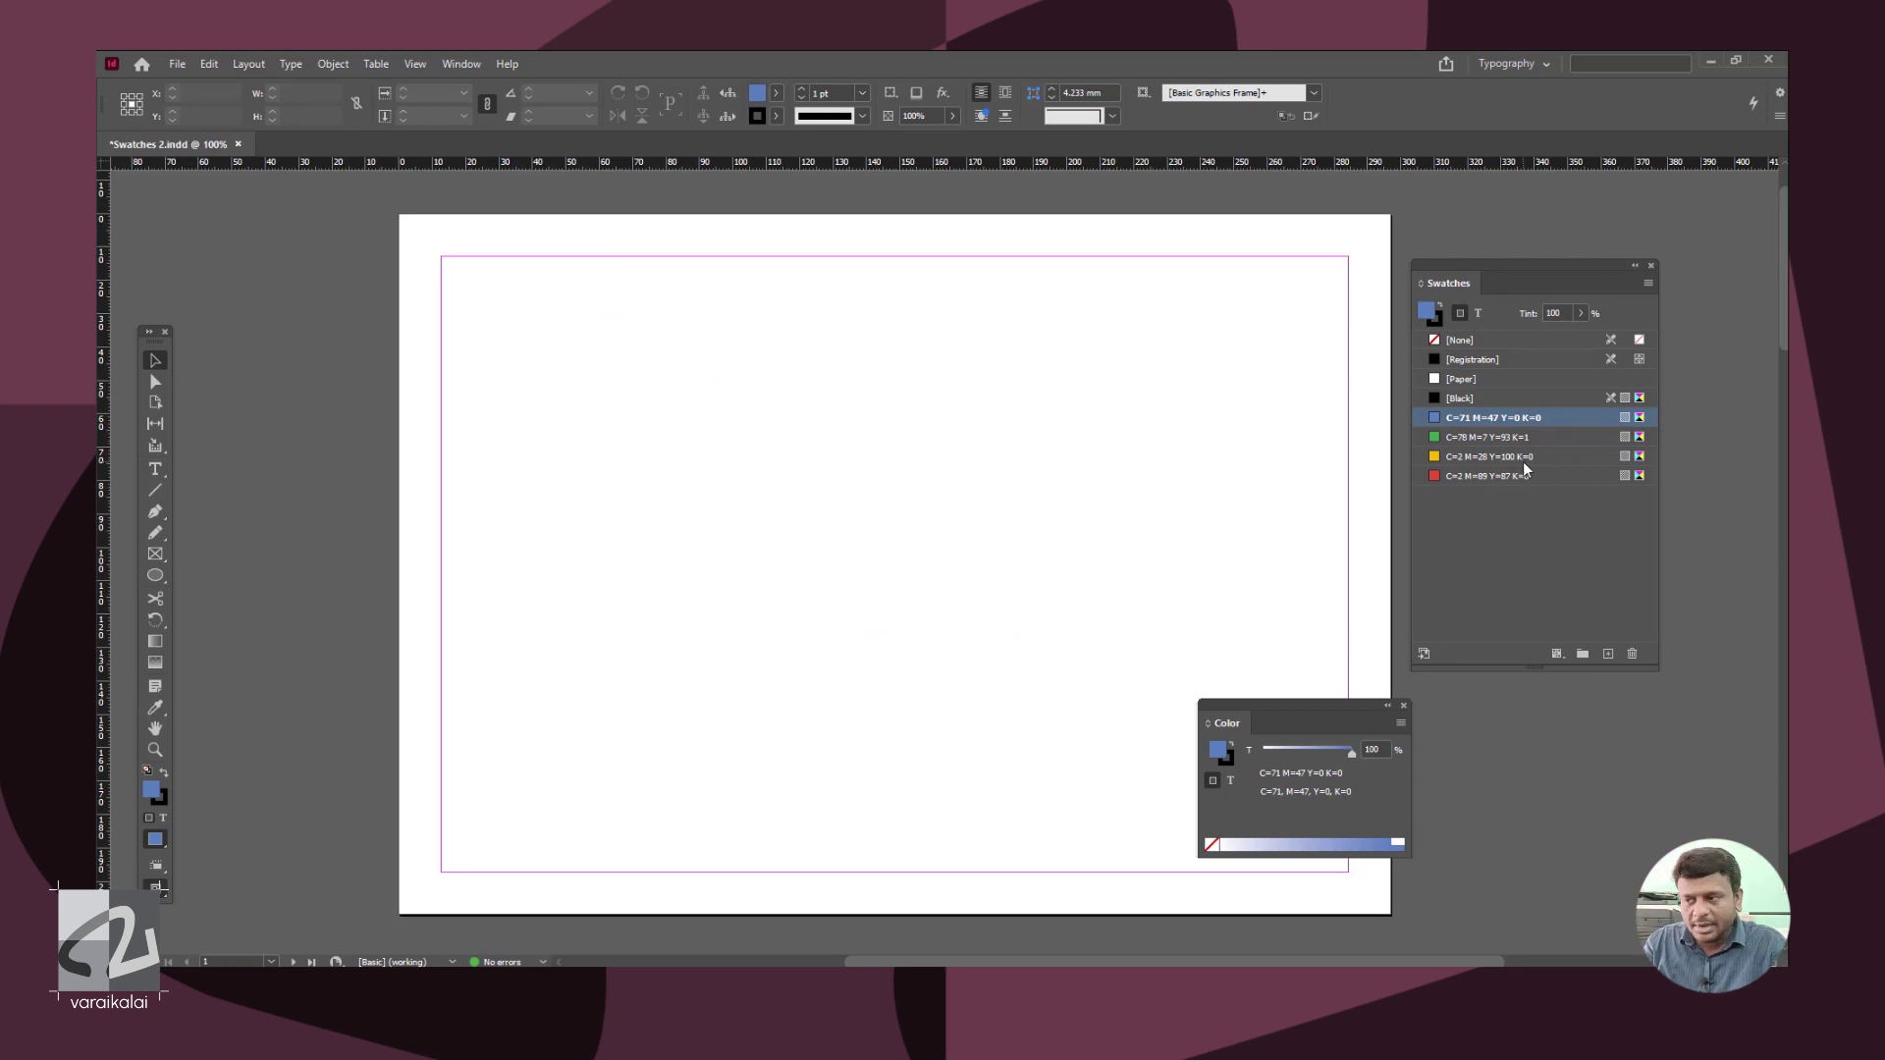
left_click(155, 473)
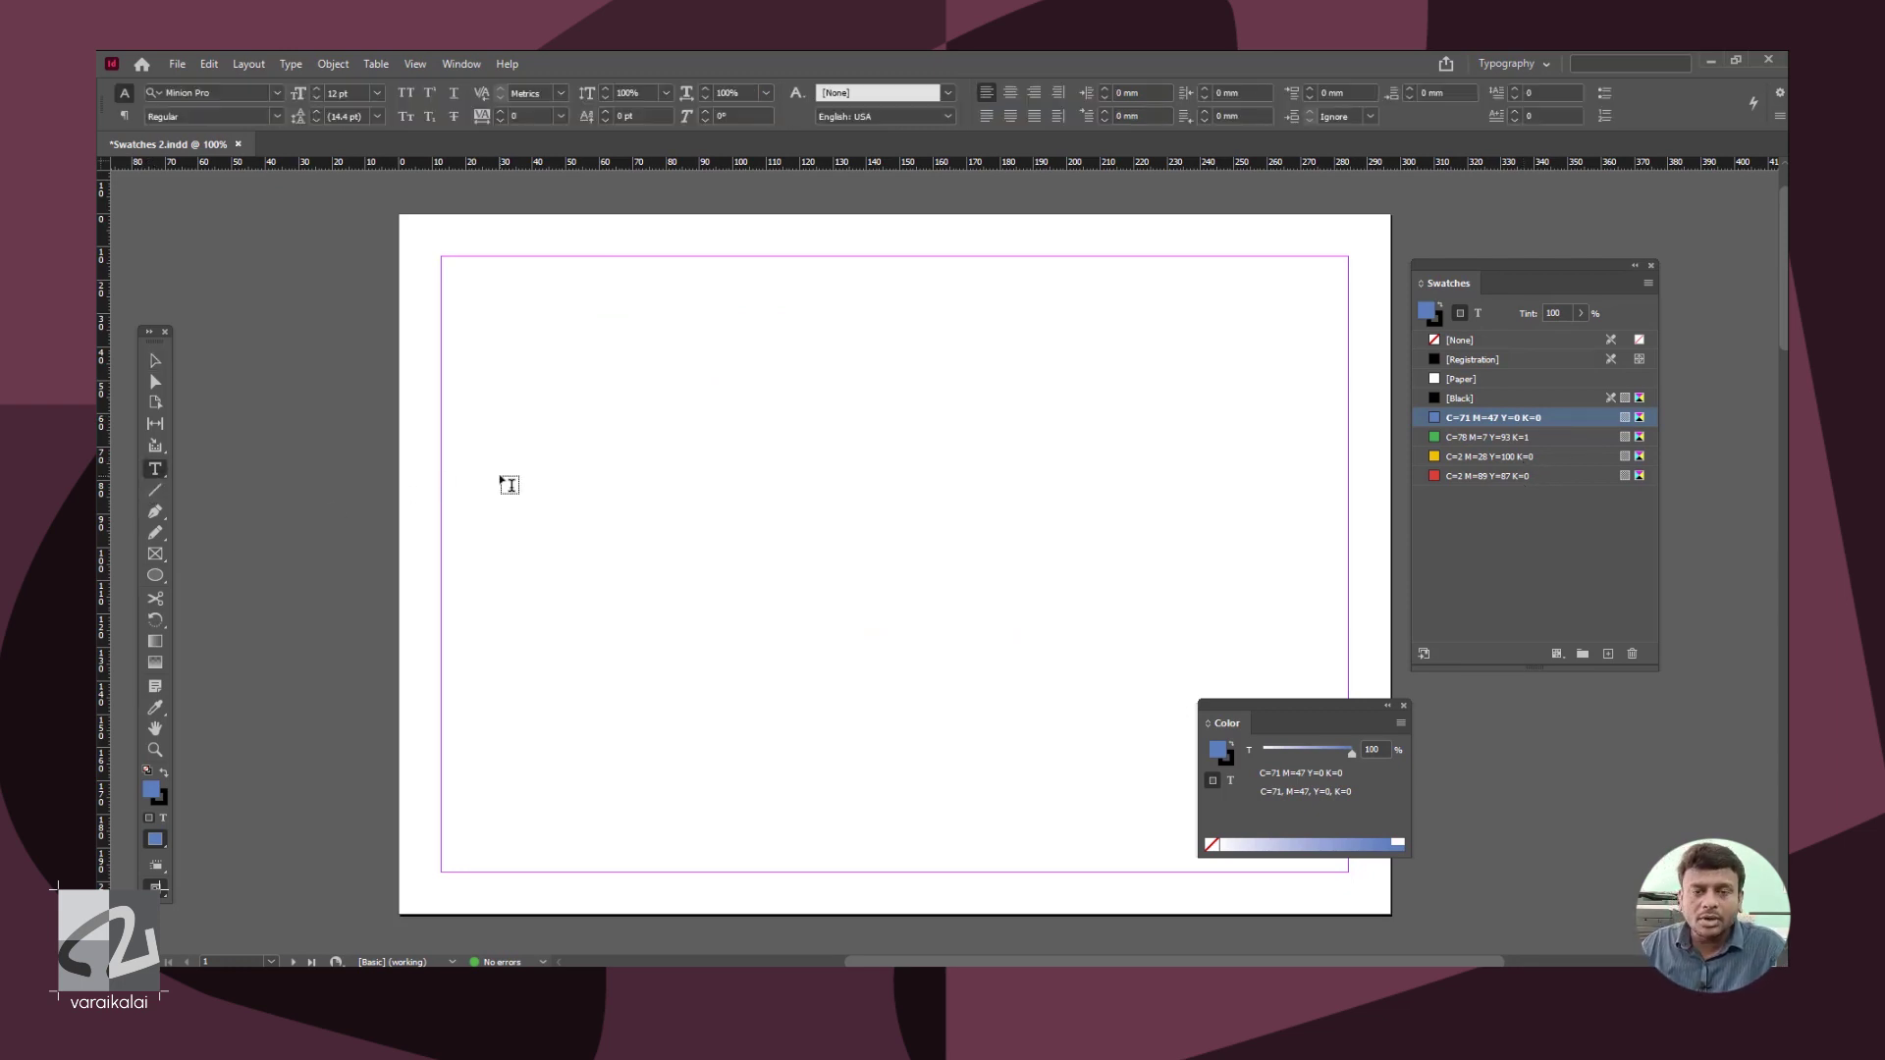
left_click_drag(500, 478, 1093, 675)
type("Google")
key("ctrl+a")
key("ctrl+alt+shift+period")
key("ctrl+alt+shift+period")
key("ctrl+alt+shift+period")
key("ctrl+alt+shift+period")
key("ctrl+alt+shift+period")
key("ctrl+alt+shift+period")
key("ctrl+alt+shift+period")
key("ctrl+alt+shift+period")
key("ctrl+alt+shift+period")
key("ctrl+alt+shift+period")
key("ctrl+alt+shift+period")
key("ctrl+alt+shift+period")
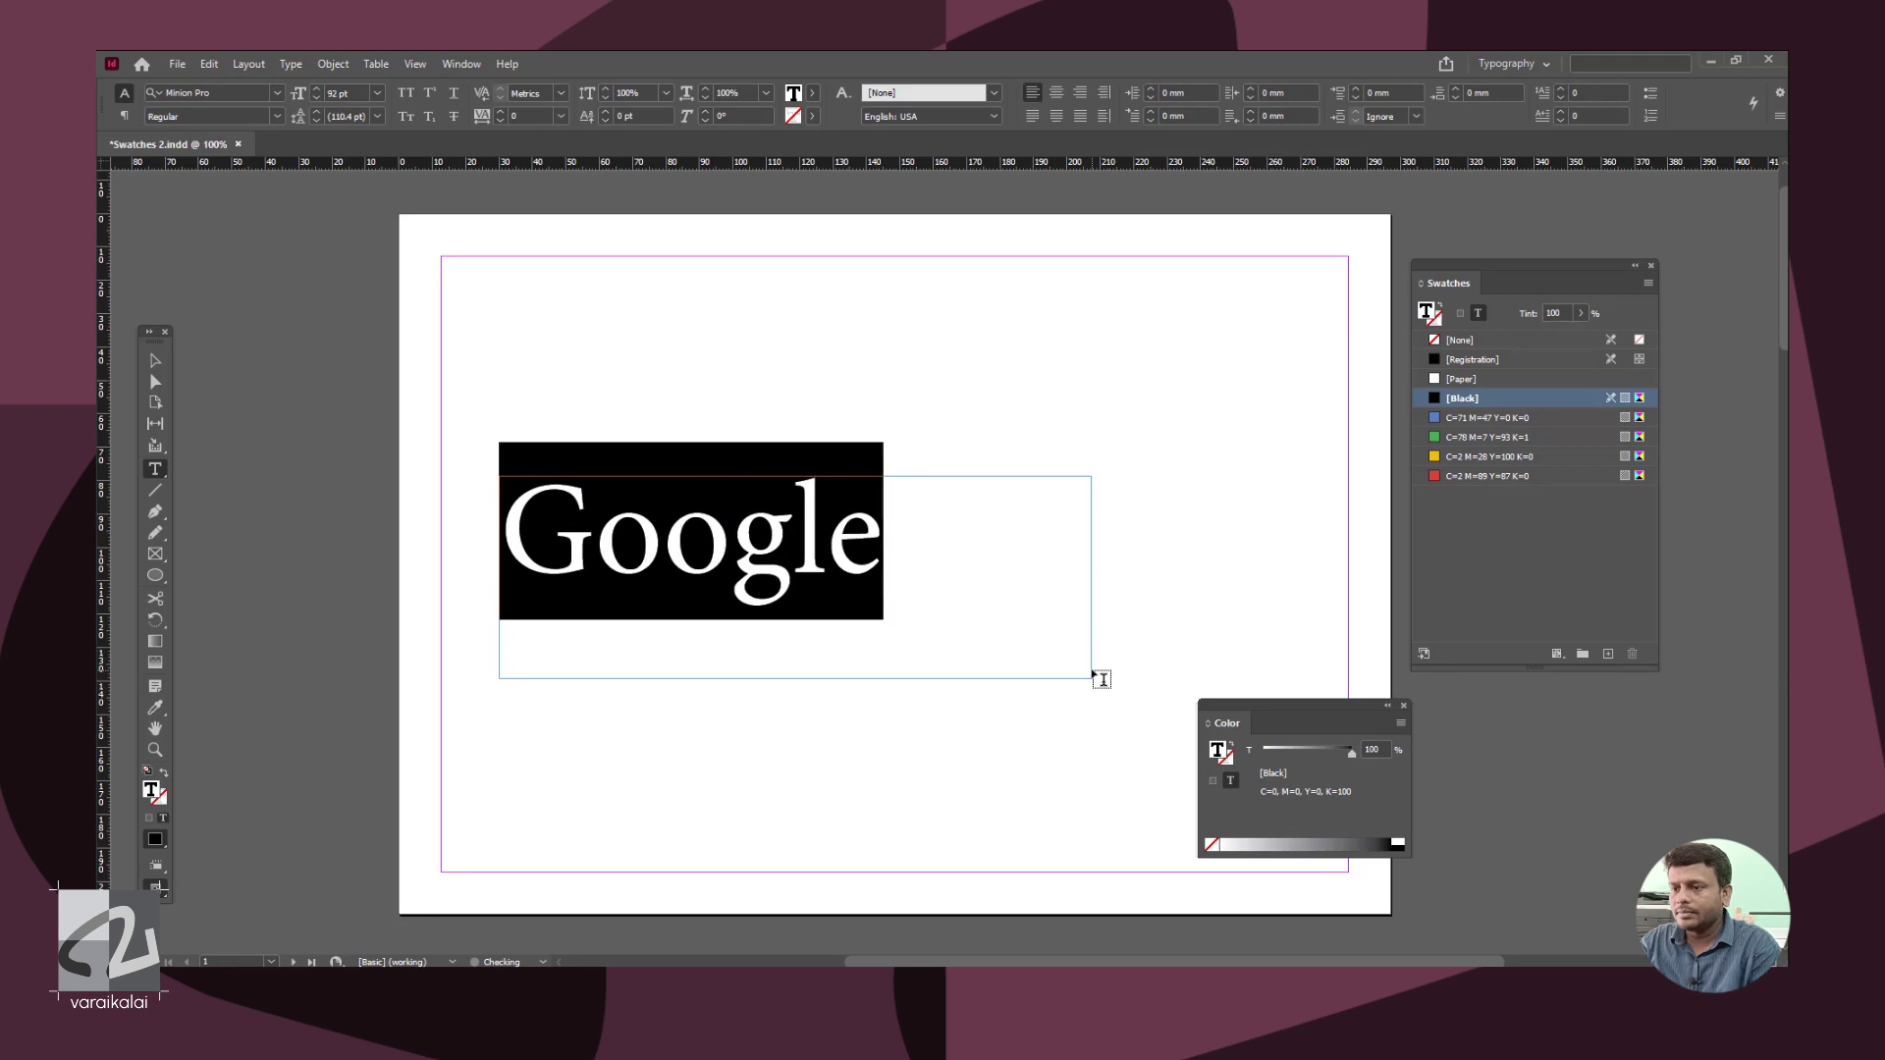
left_click_drag(589, 566, 484, 559)
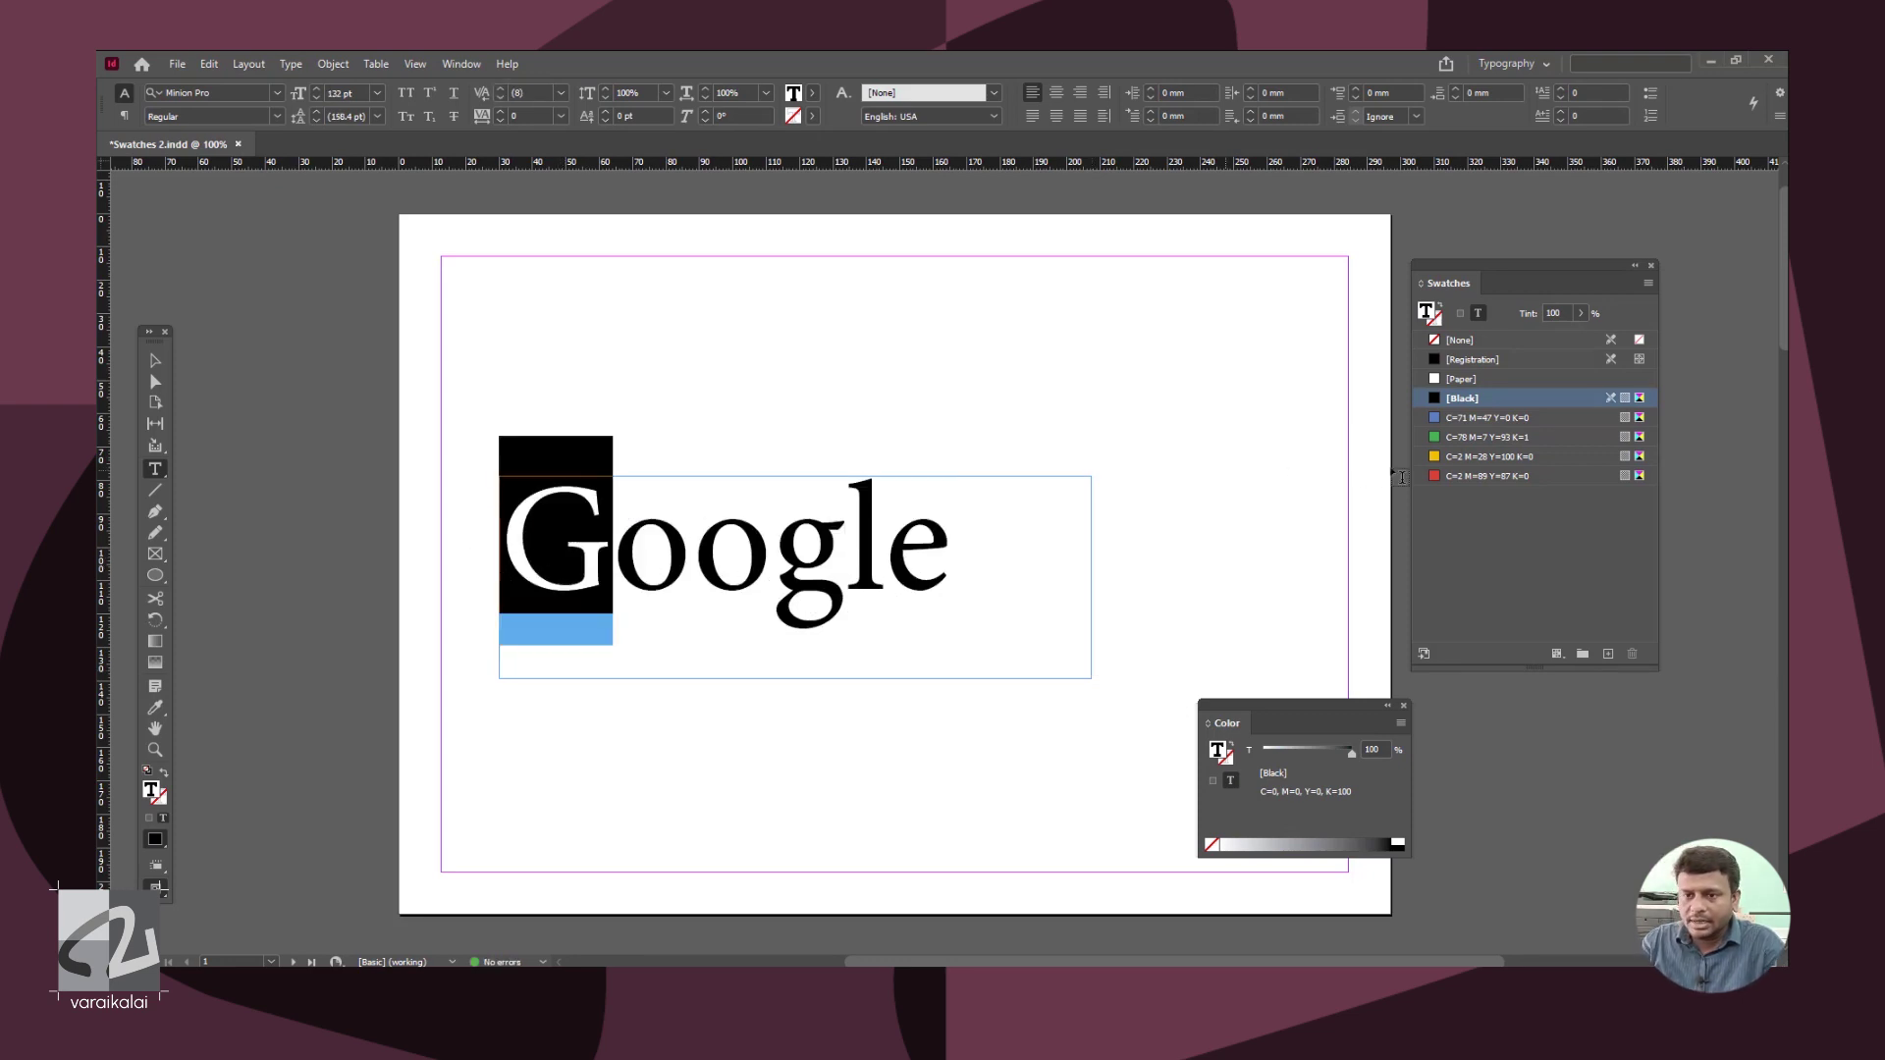
left_click(1473, 418)
left_click_drag(693, 565, 613, 566)
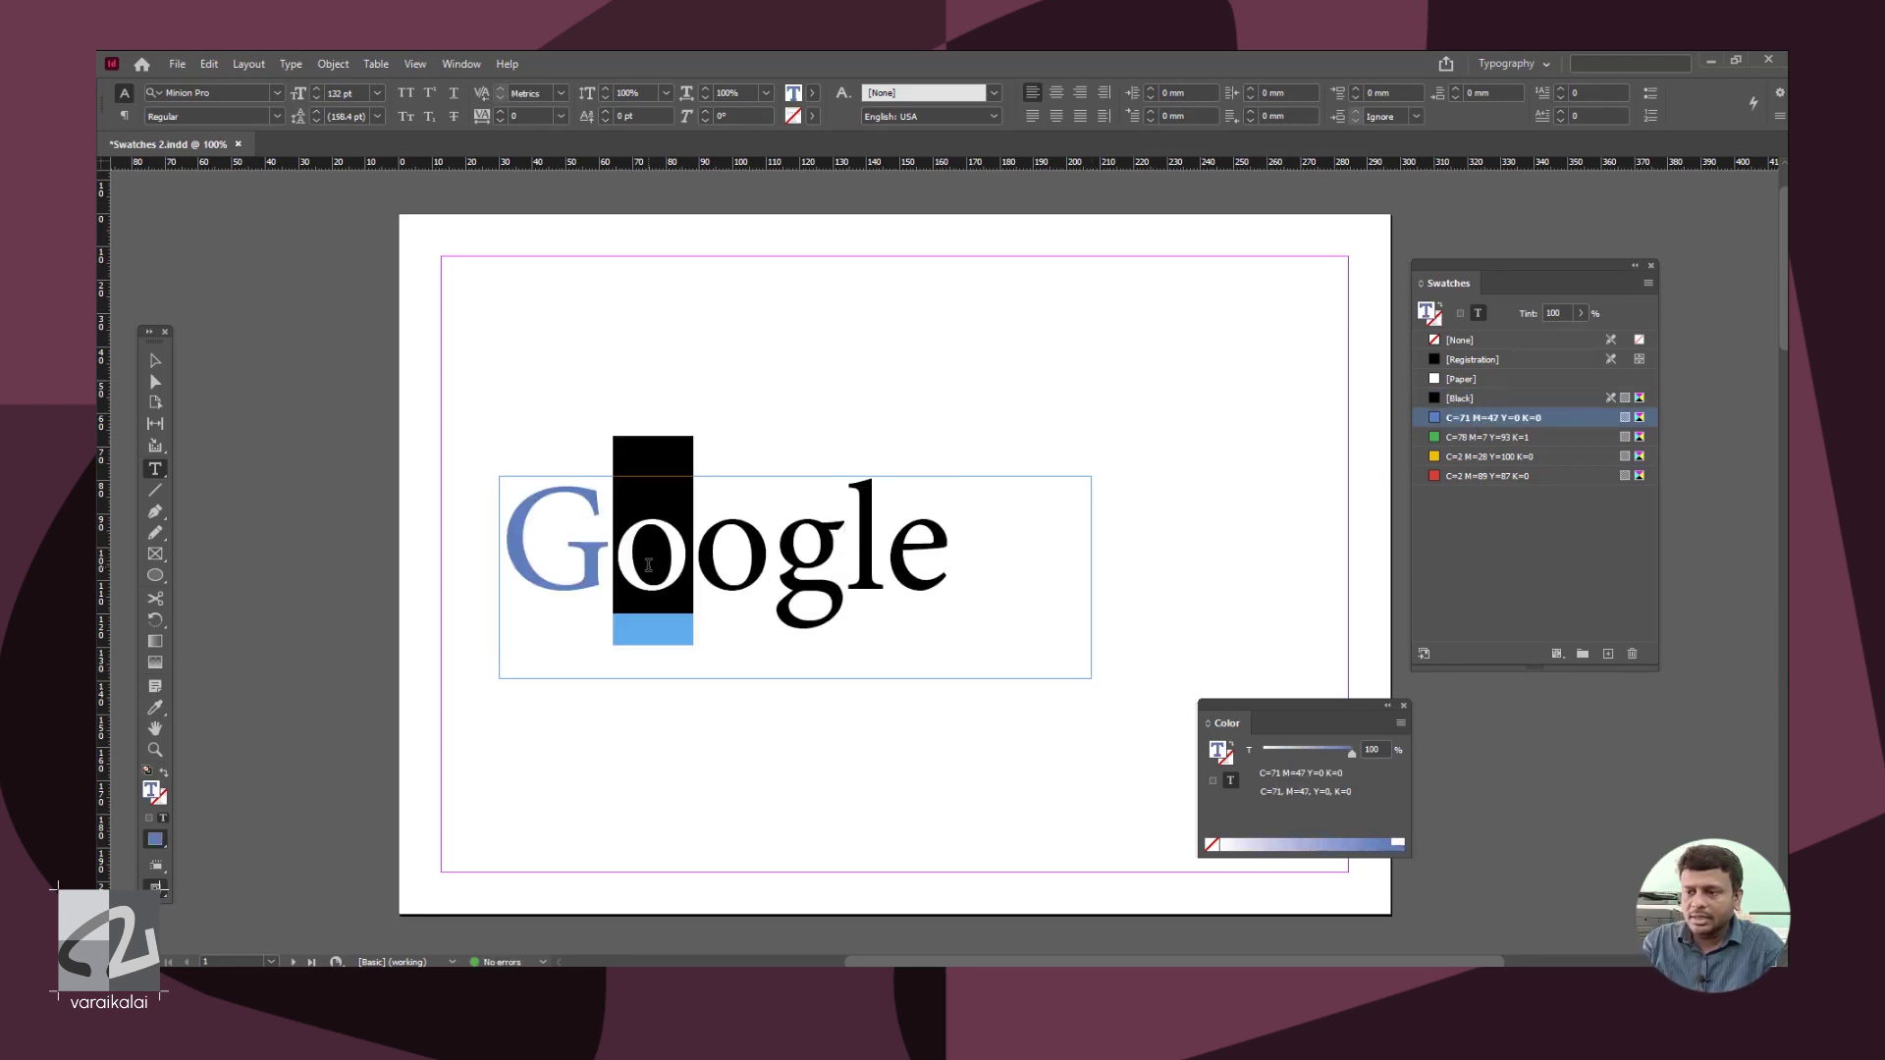
left_click(1442, 439)
left_click_drag(774, 566, 693, 565)
key("Right")
key("shift+Right")
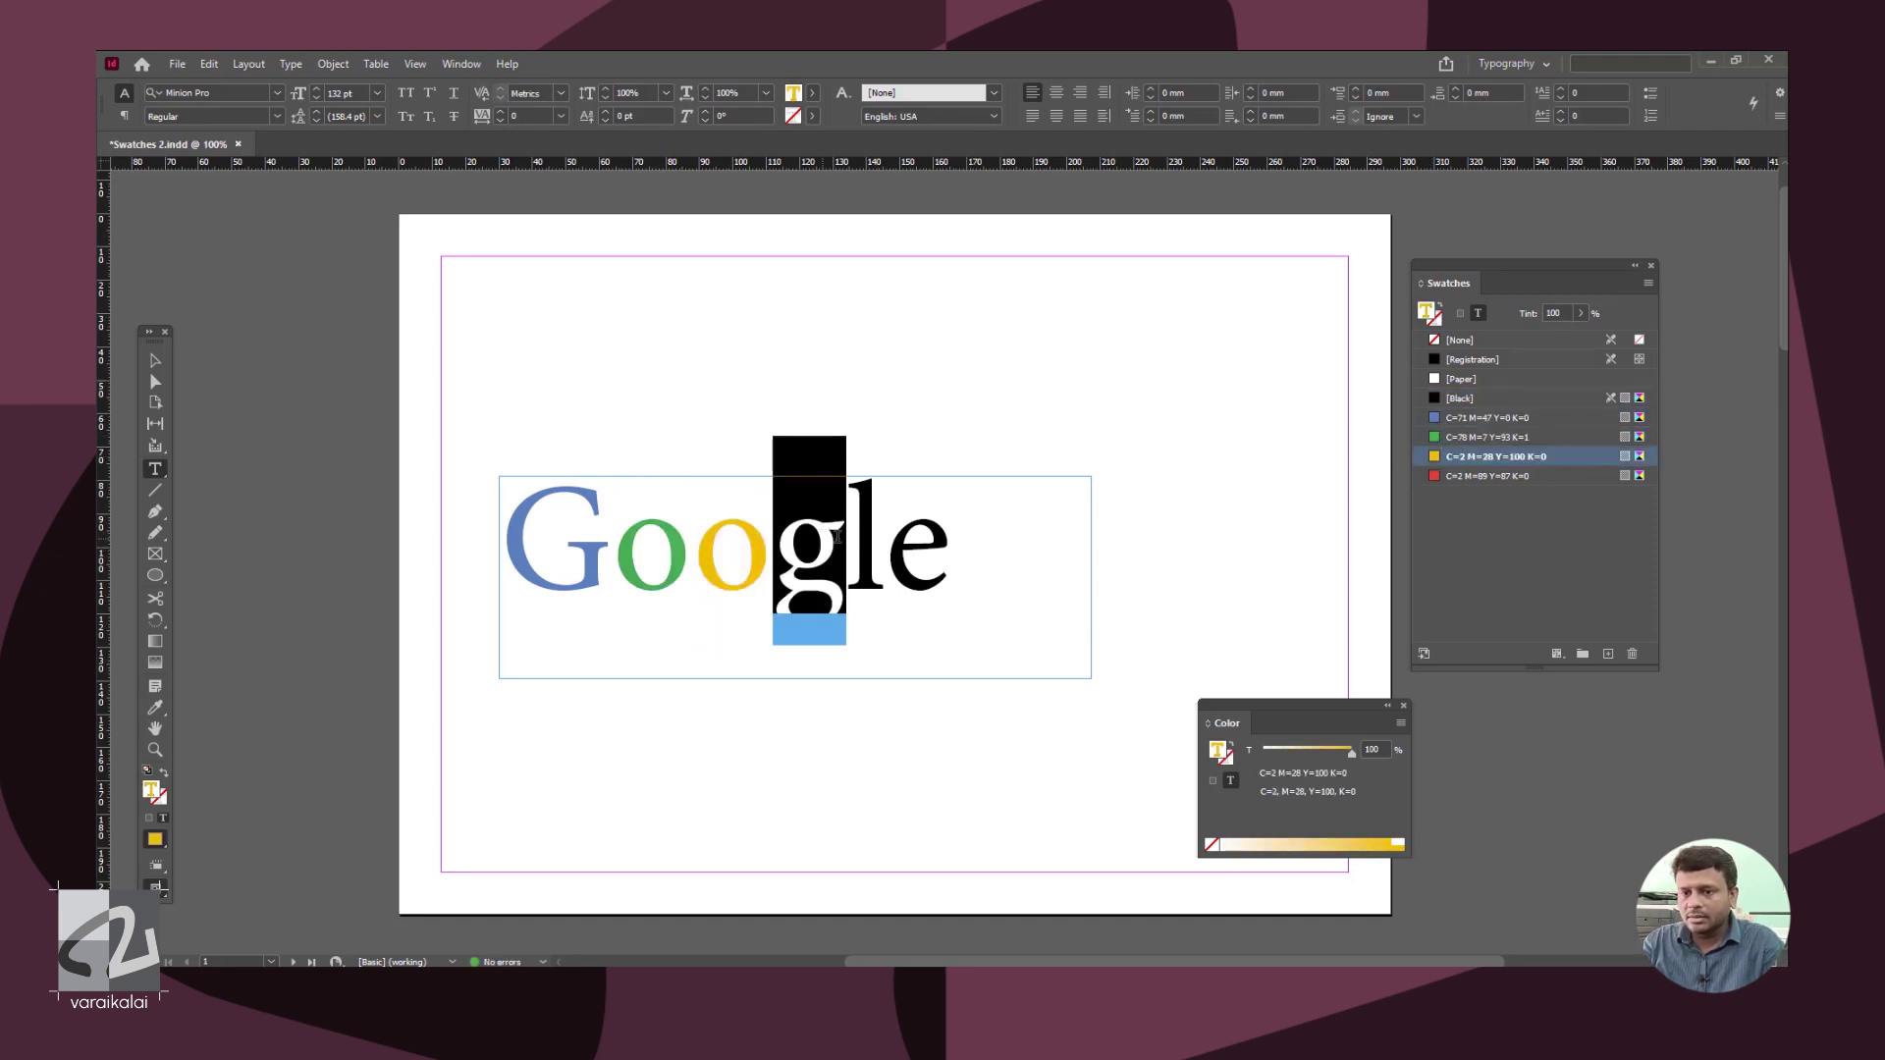
left_click(1492, 476)
key("Right")
key("shift+Right")
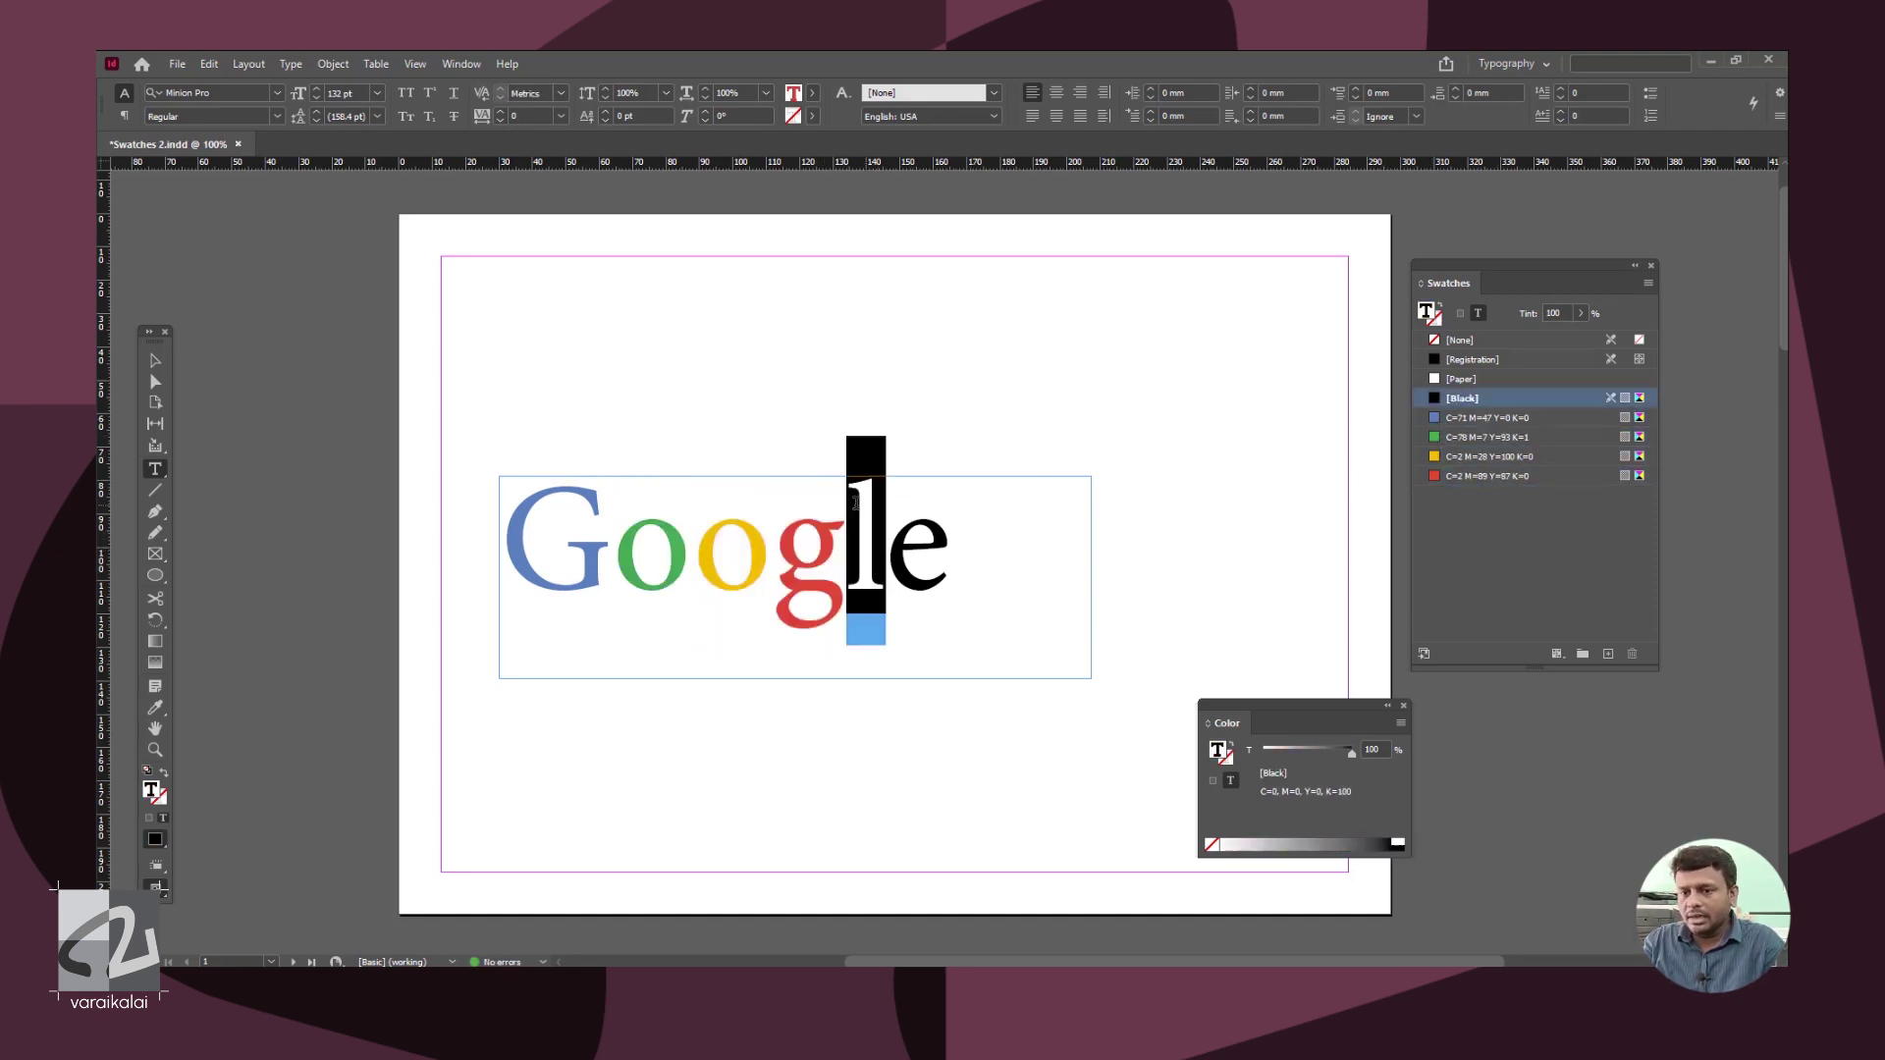
left_click(1487, 417)
left_click(921, 530)
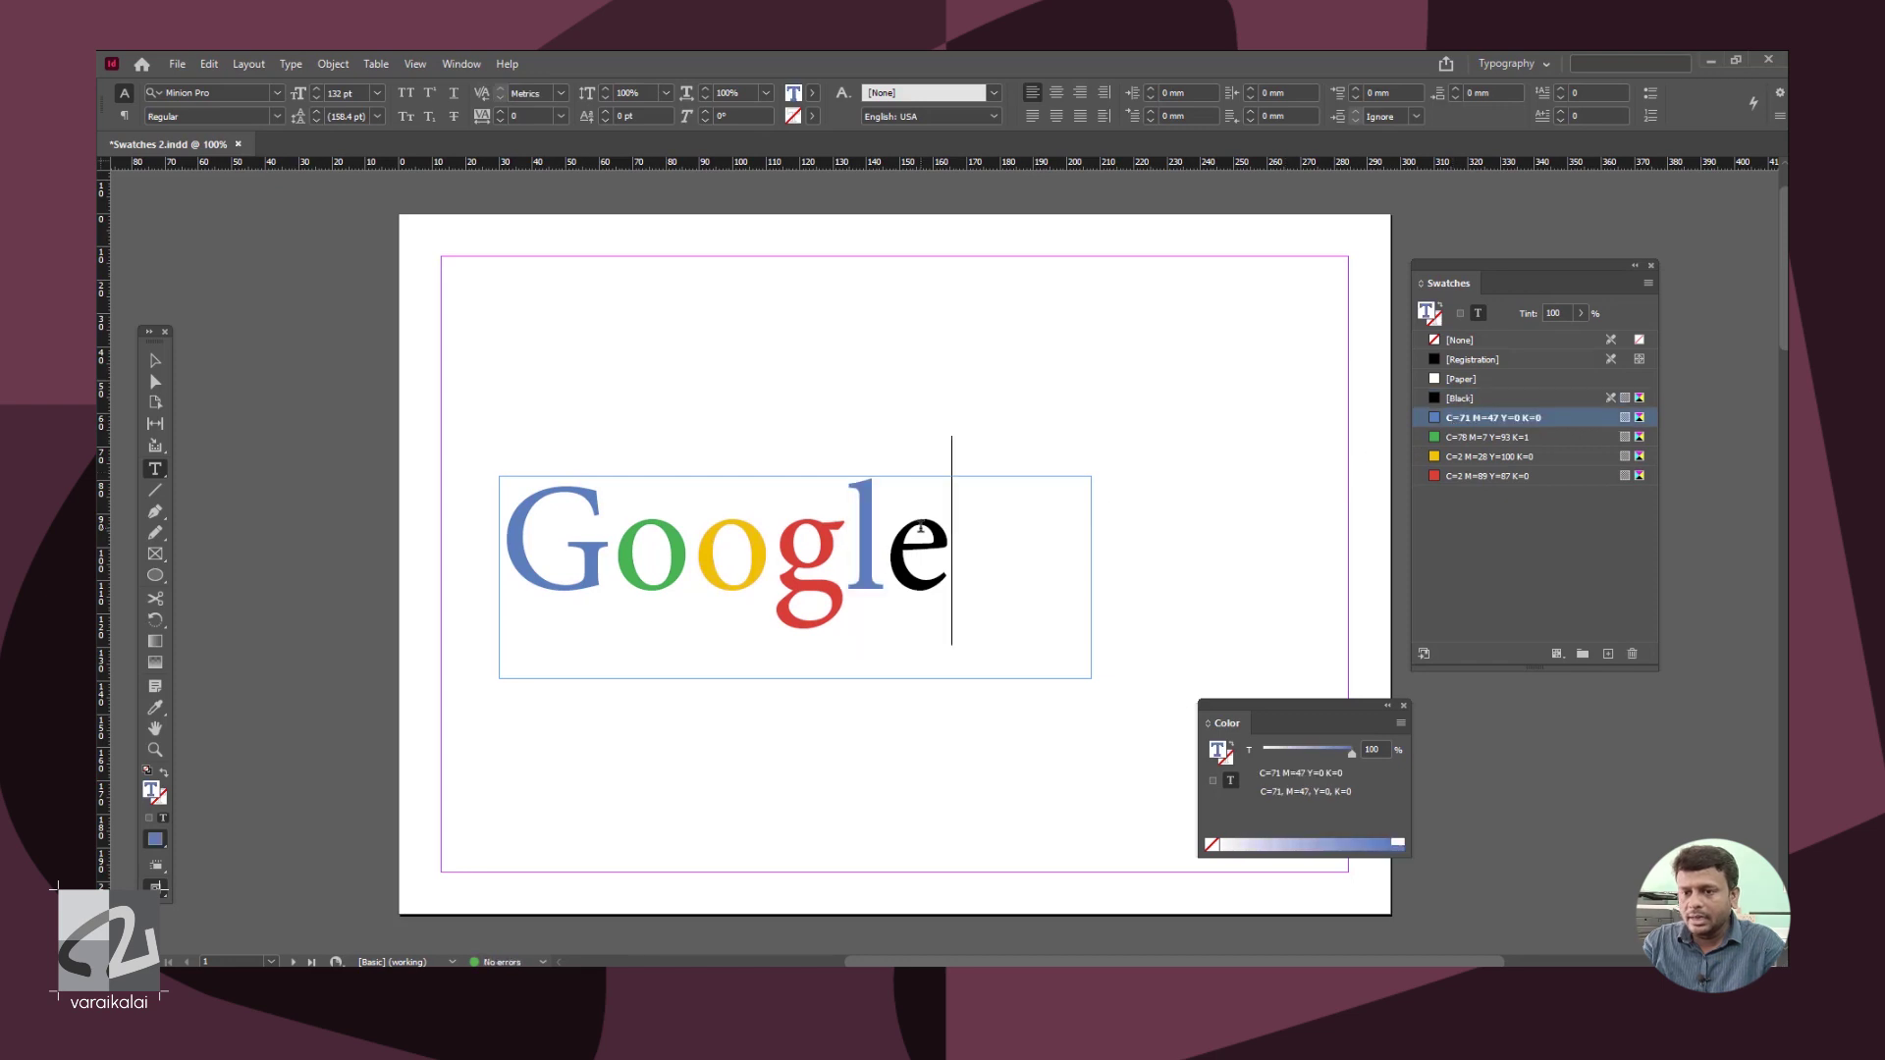
key("shift+Left")
left_click(1500, 437)
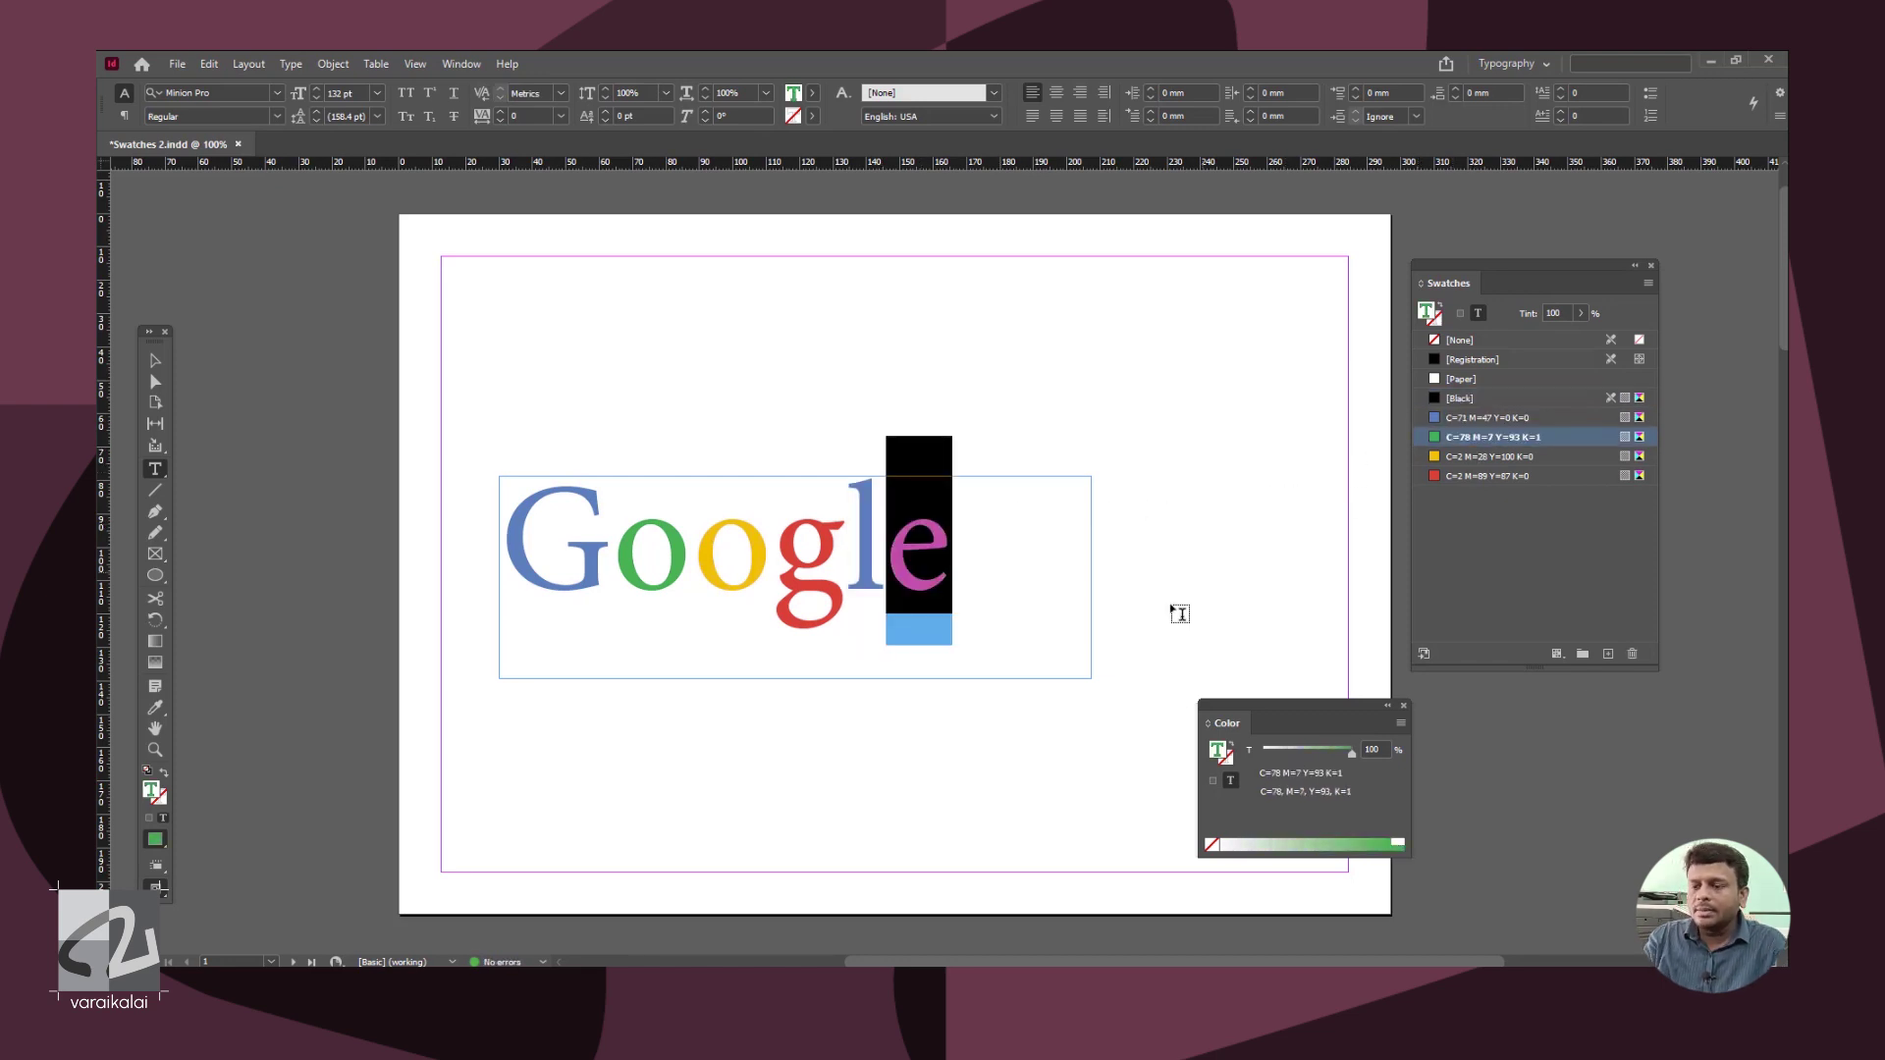
left_click(1018, 547)
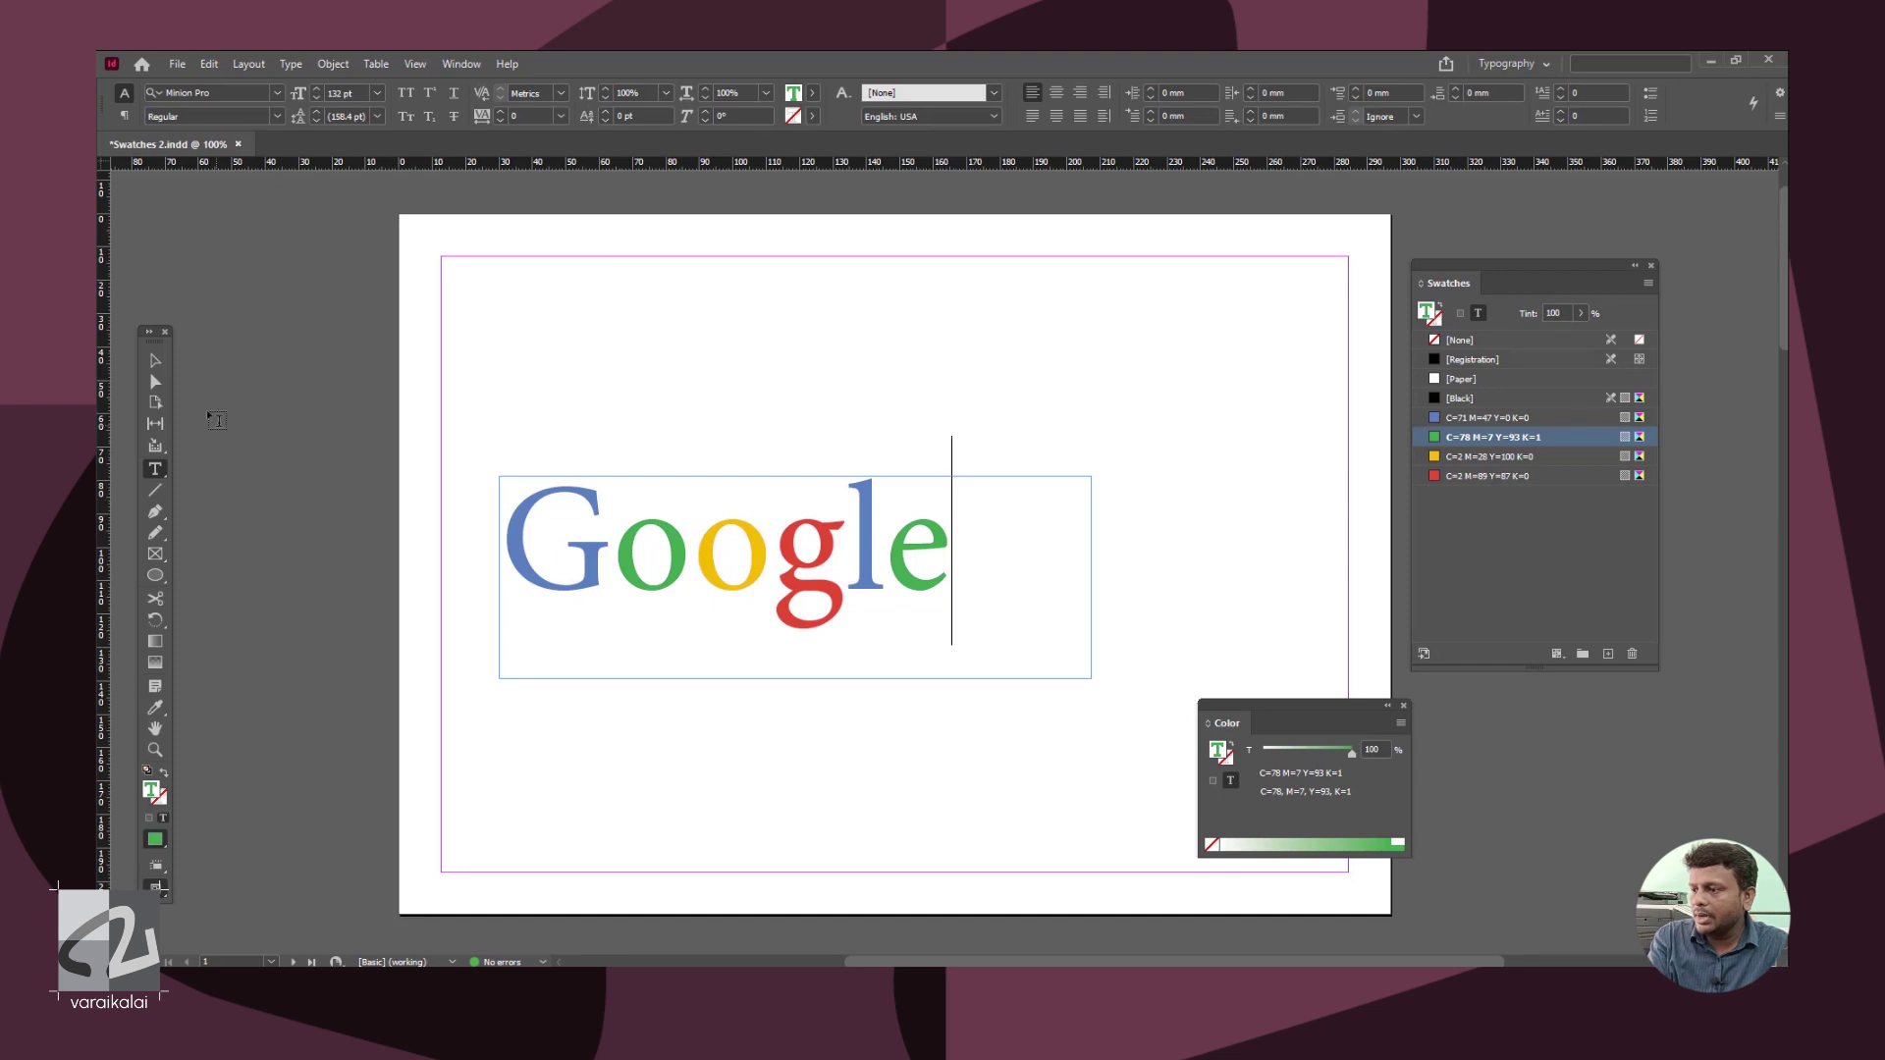
key("Escape")
key("Delete")
left_click(155, 575)
left_click_drag(798, 619, 956, 778)
left_click(1488, 479)
left_click(1491, 460)
key("v")
key("Delete")
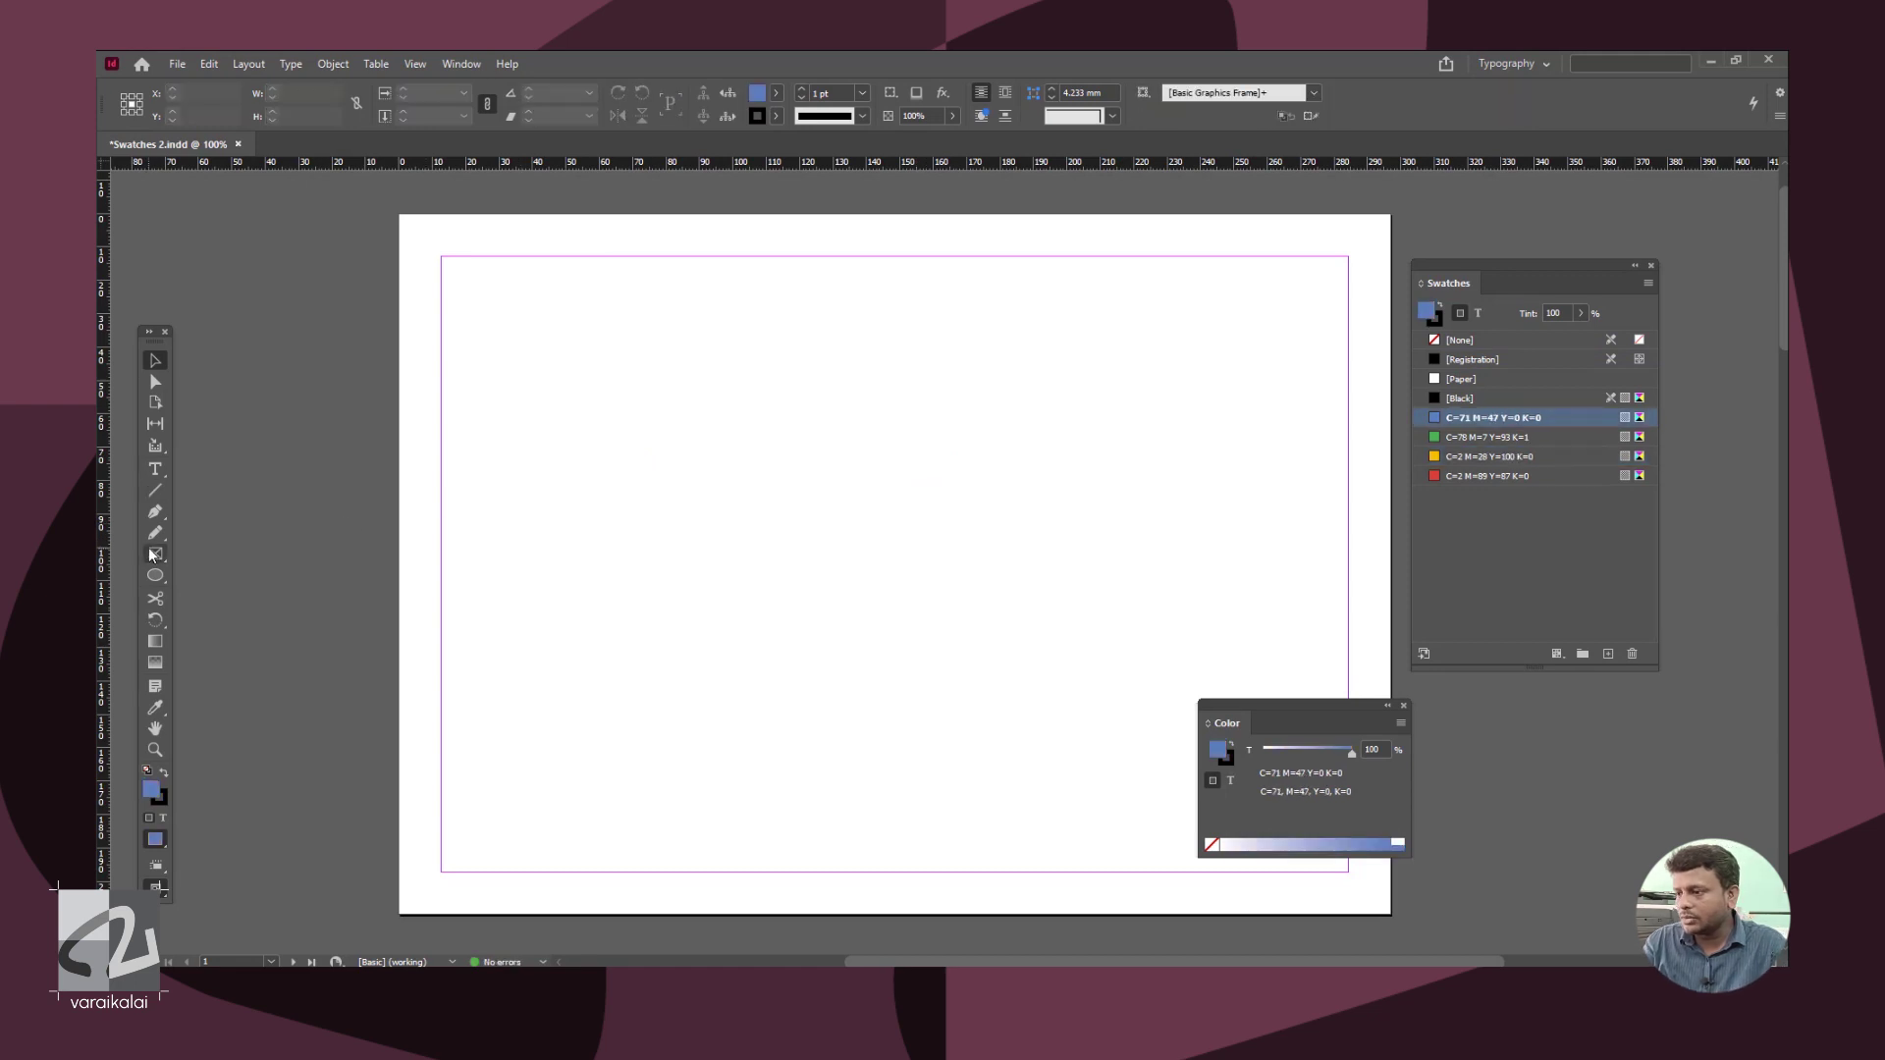
- Draw a horizontal line across the page centre with a 40 pt stroke weight
left_click(155, 490)
left_click_drag(584, 514, 1172, 513)
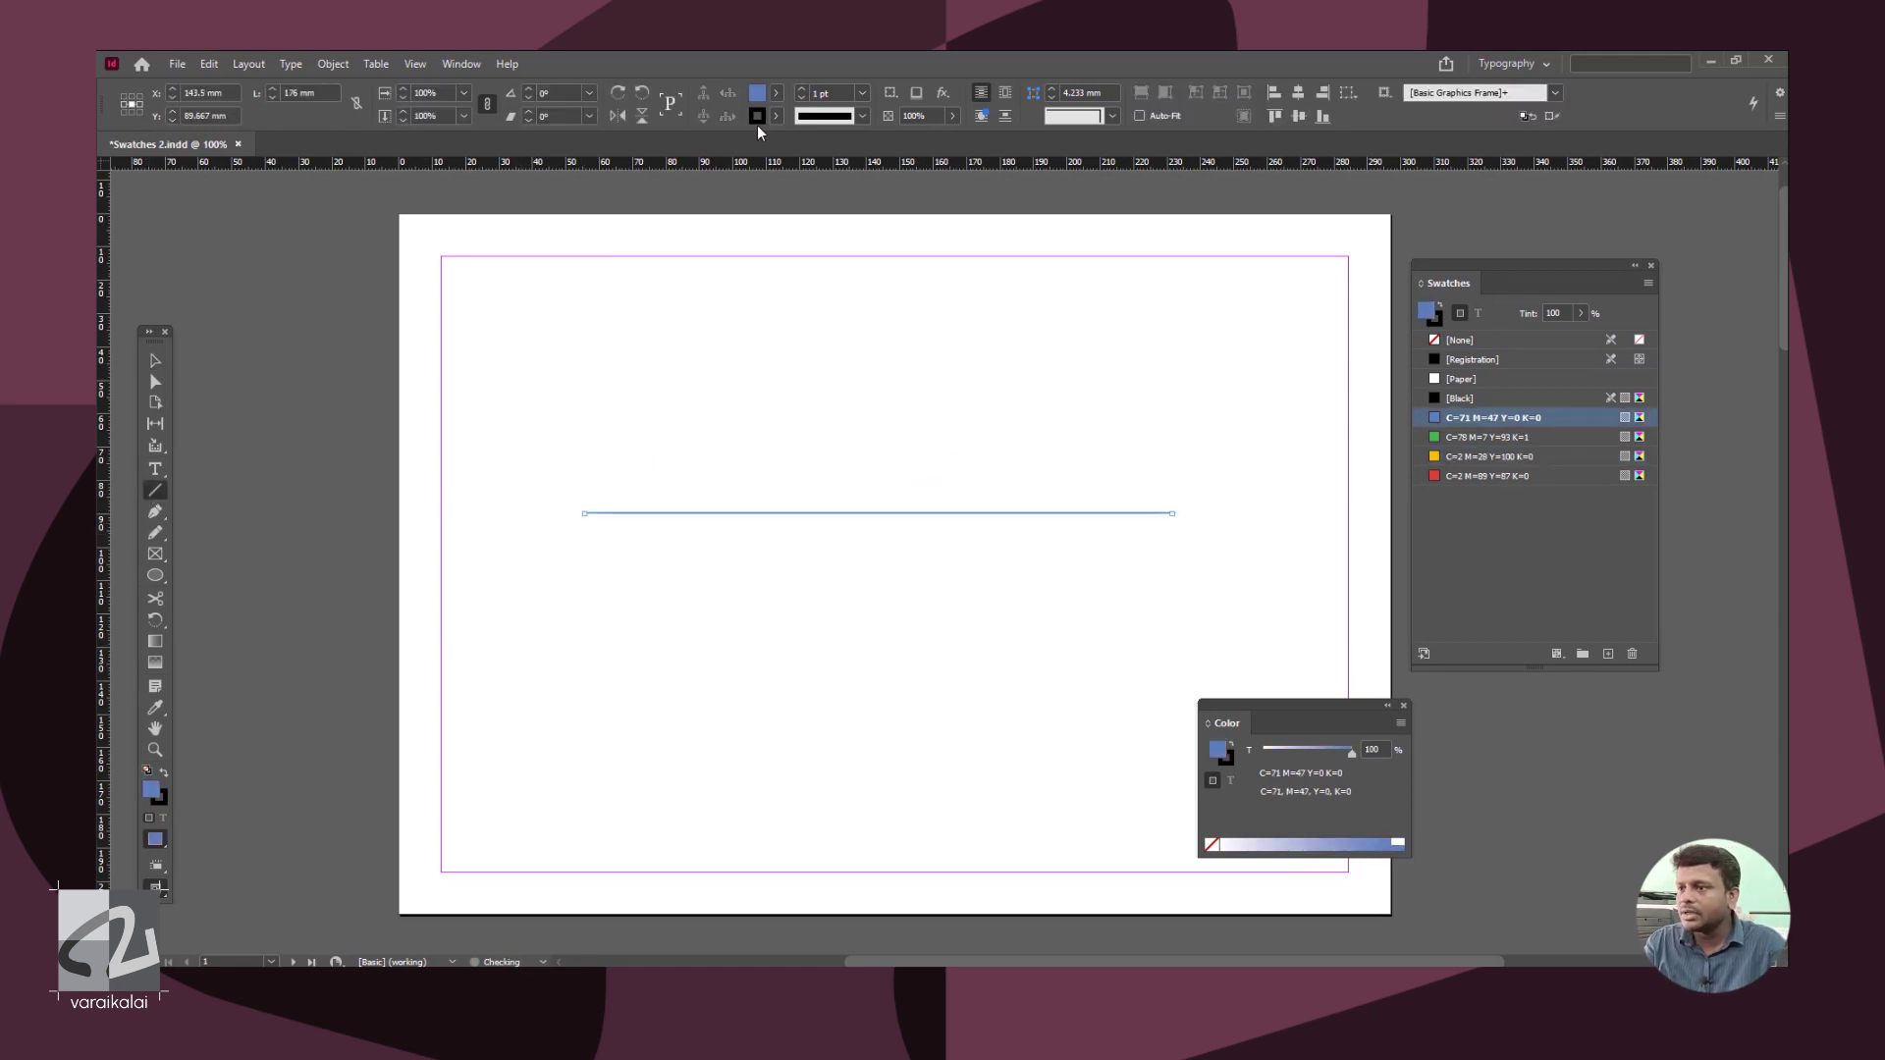
left_click(862, 92)
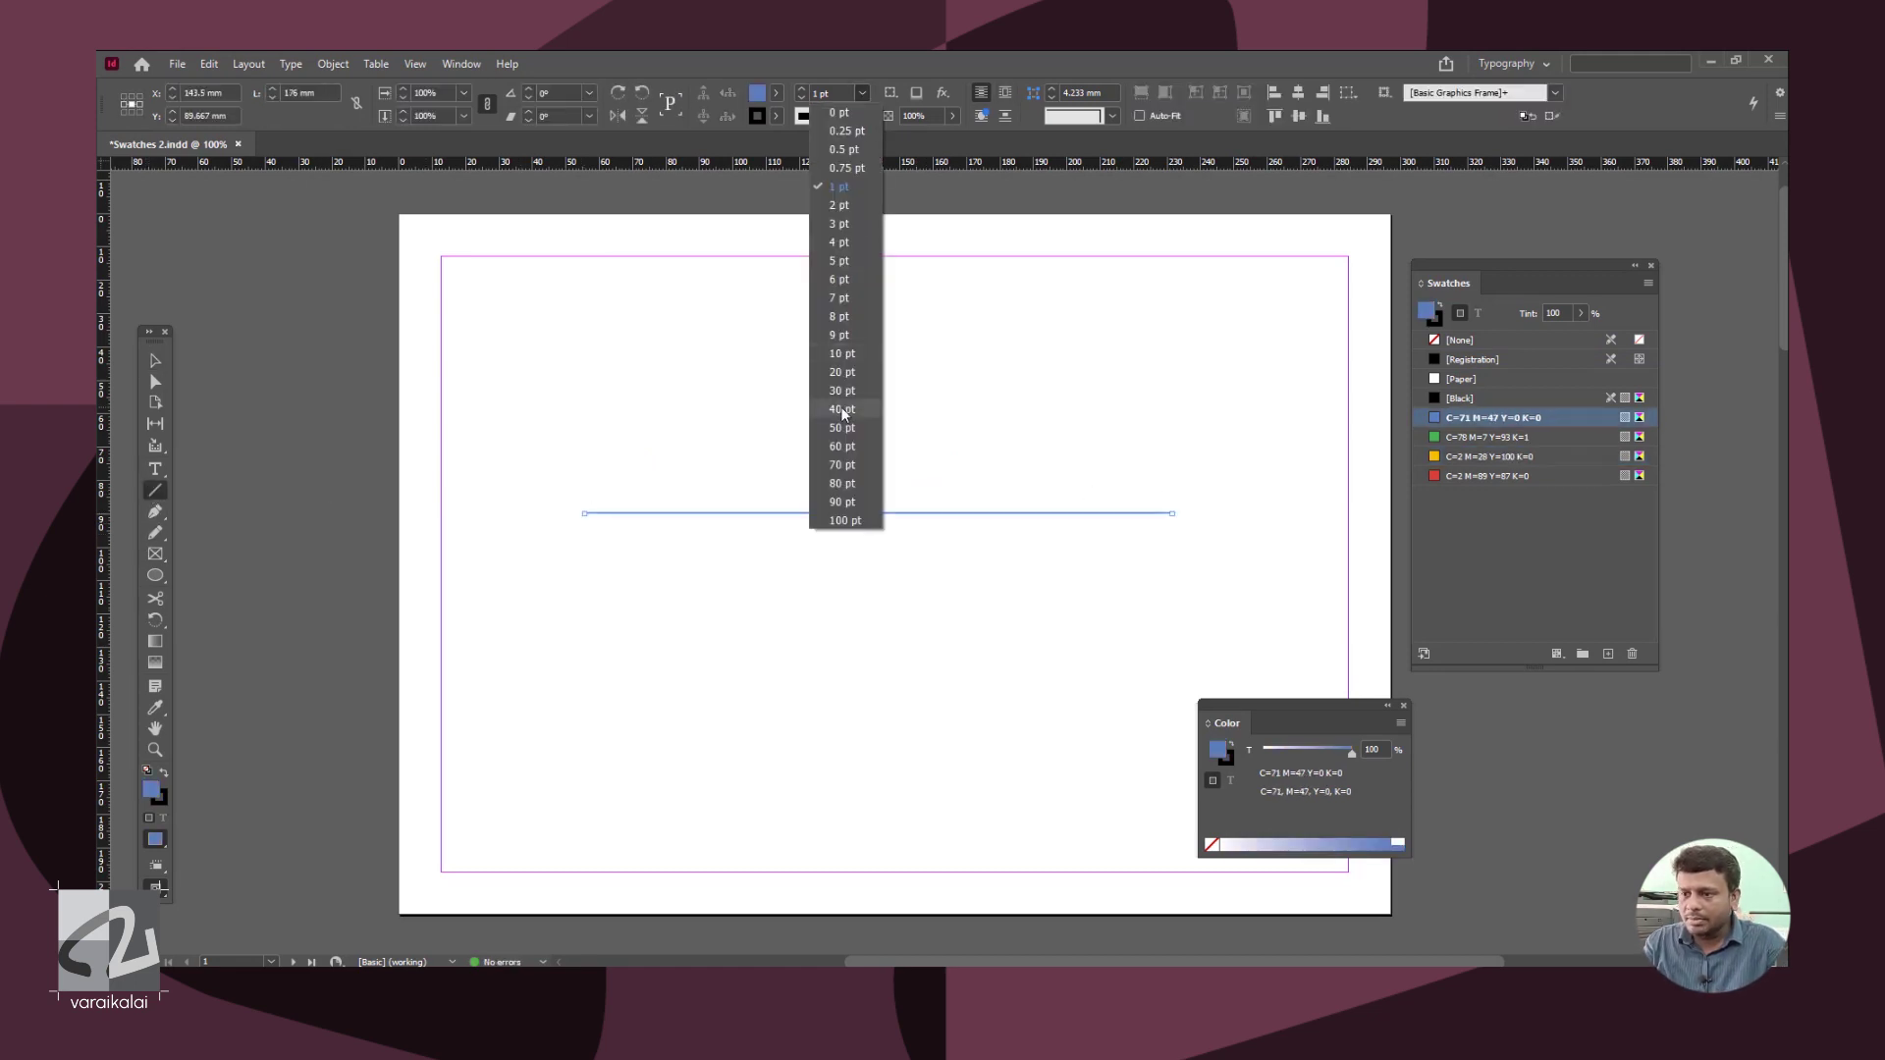
left_click(844, 476)
- Colour the bar's stroke with the Google red swatch
left_click(1436, 320)
left_click(1456, 399)
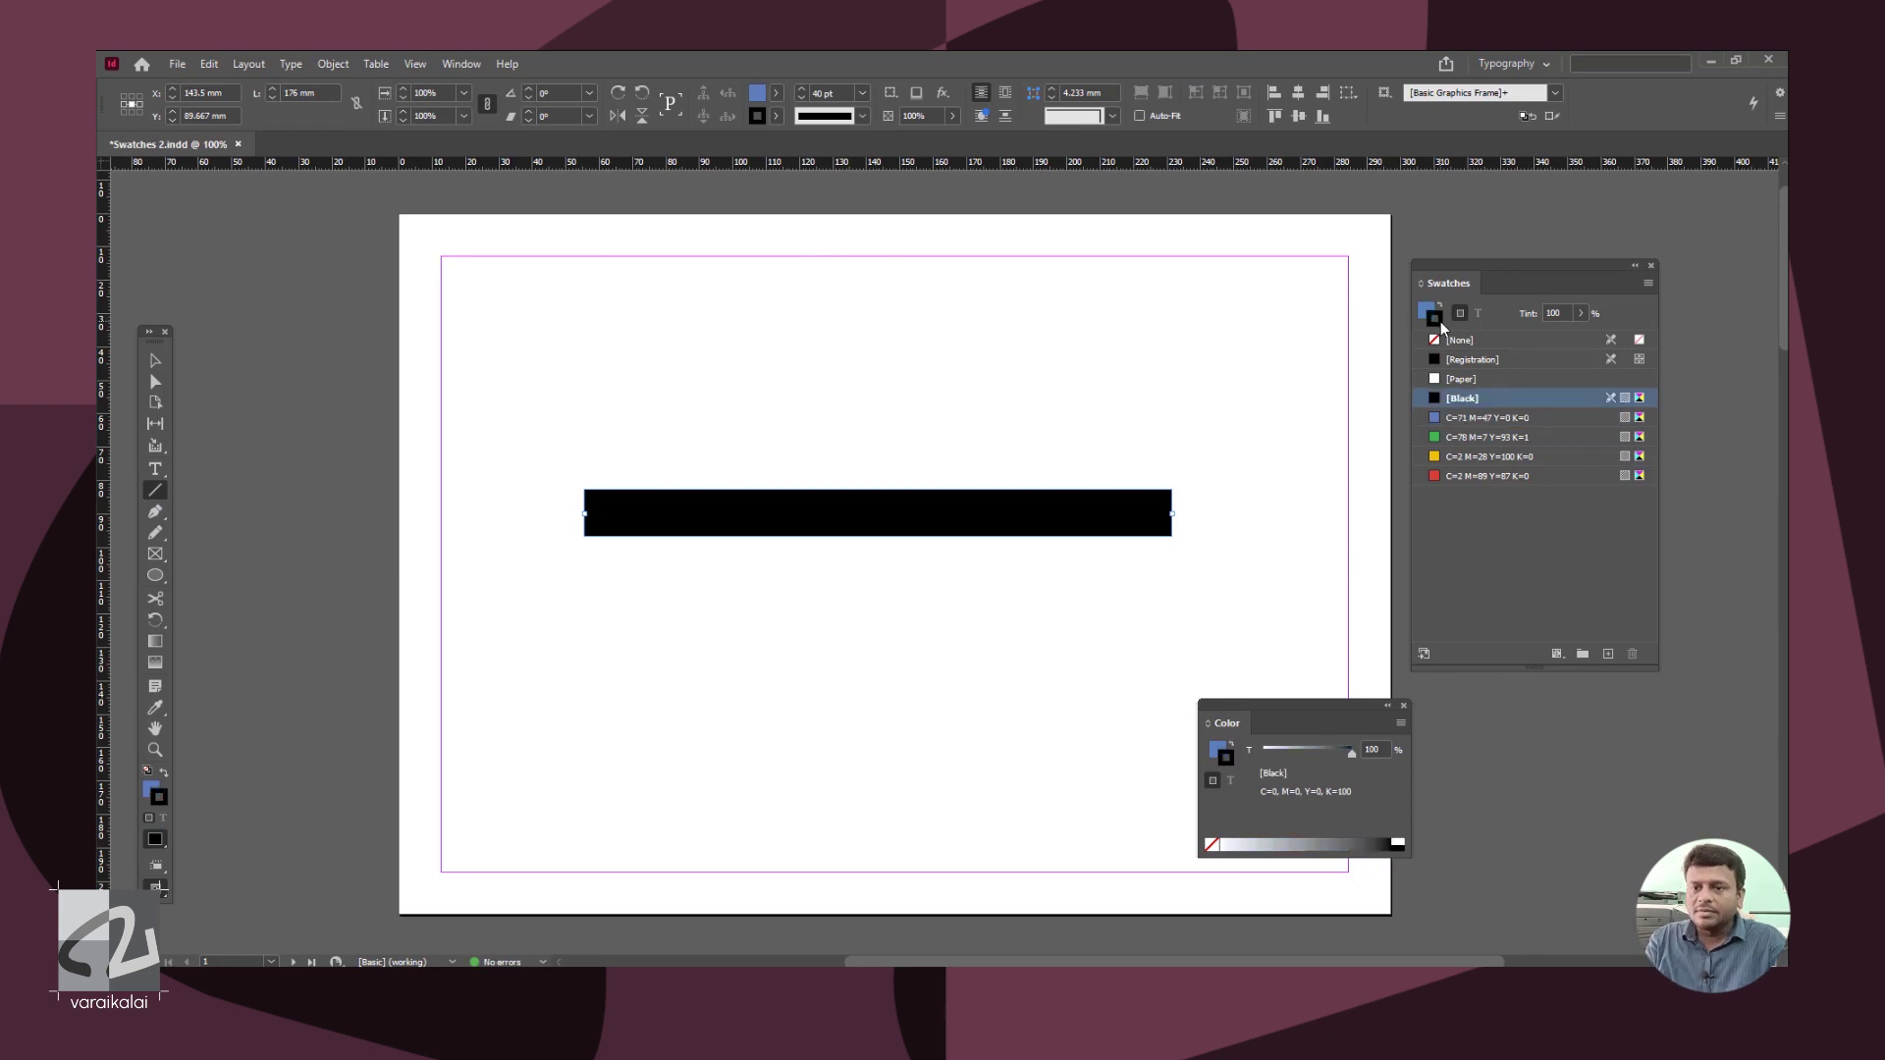
left_click(1452, 418)
left_click(1450, 437)
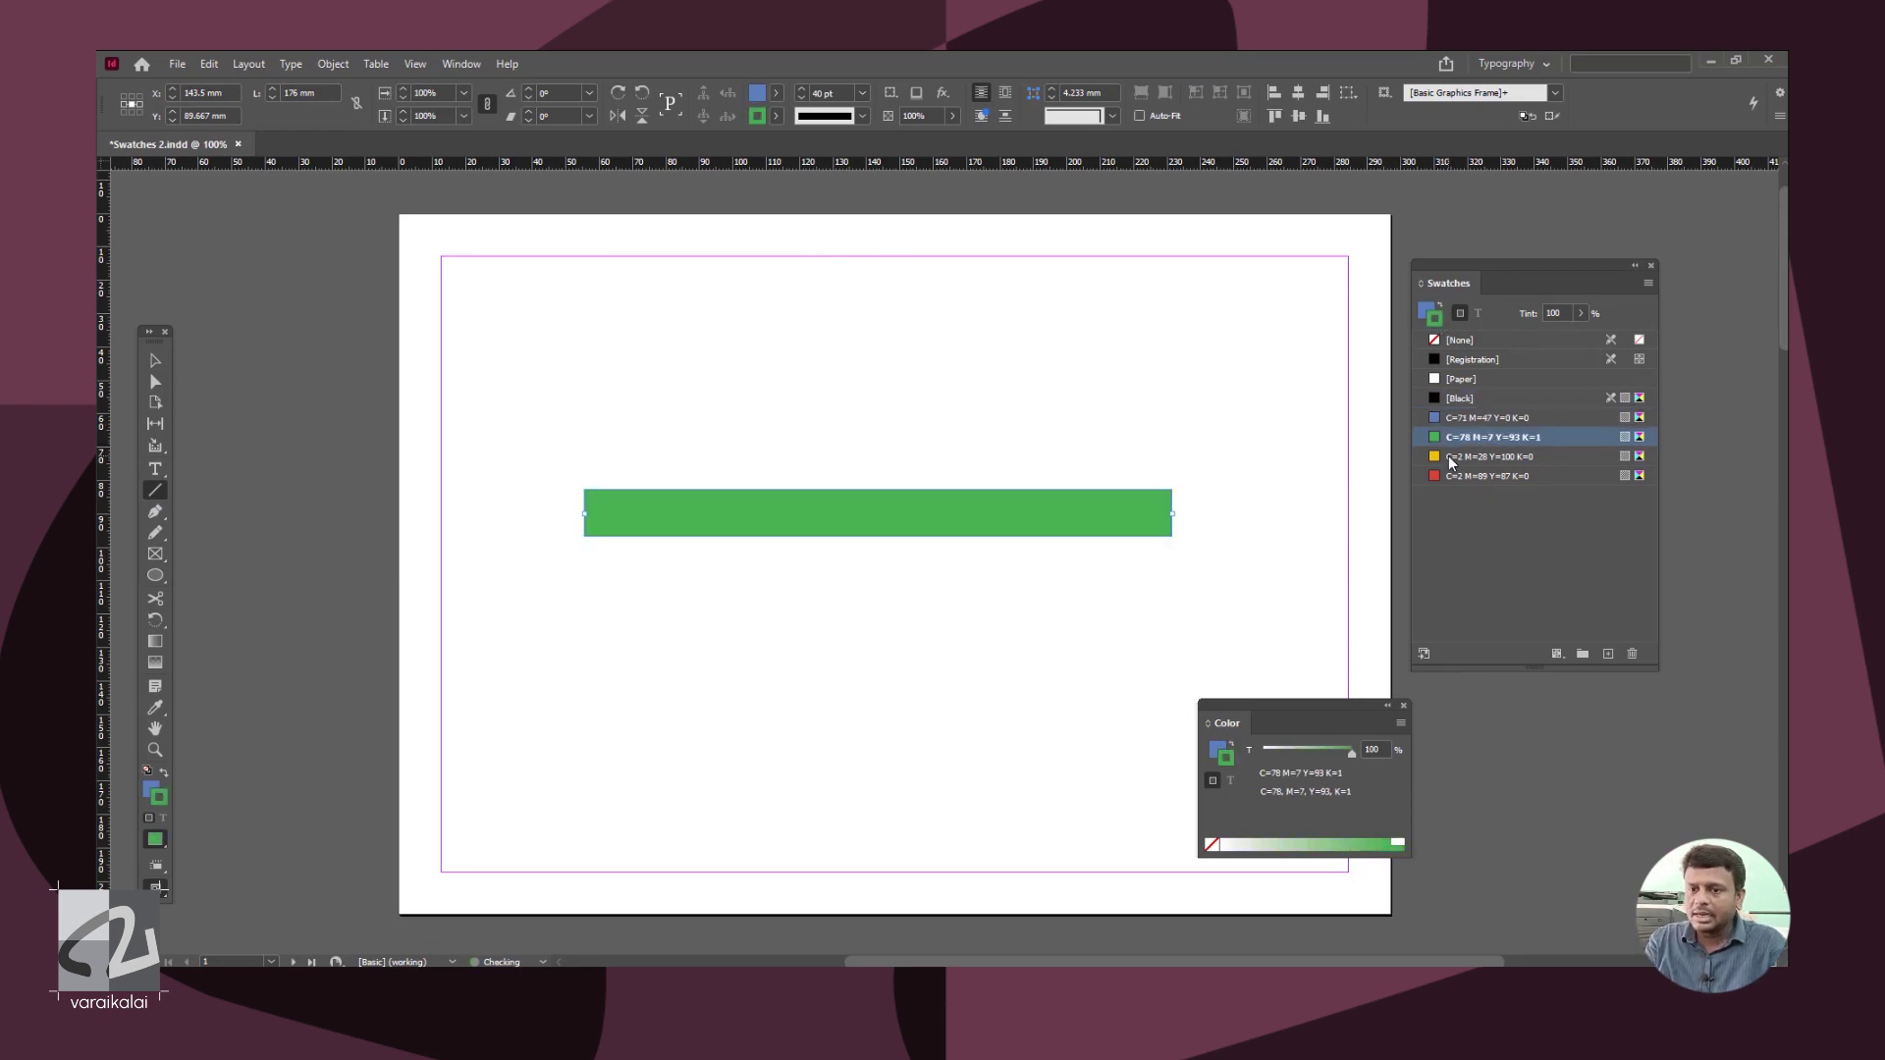
left_click(1448, 457)
left_click(1448, 476)
key("v")
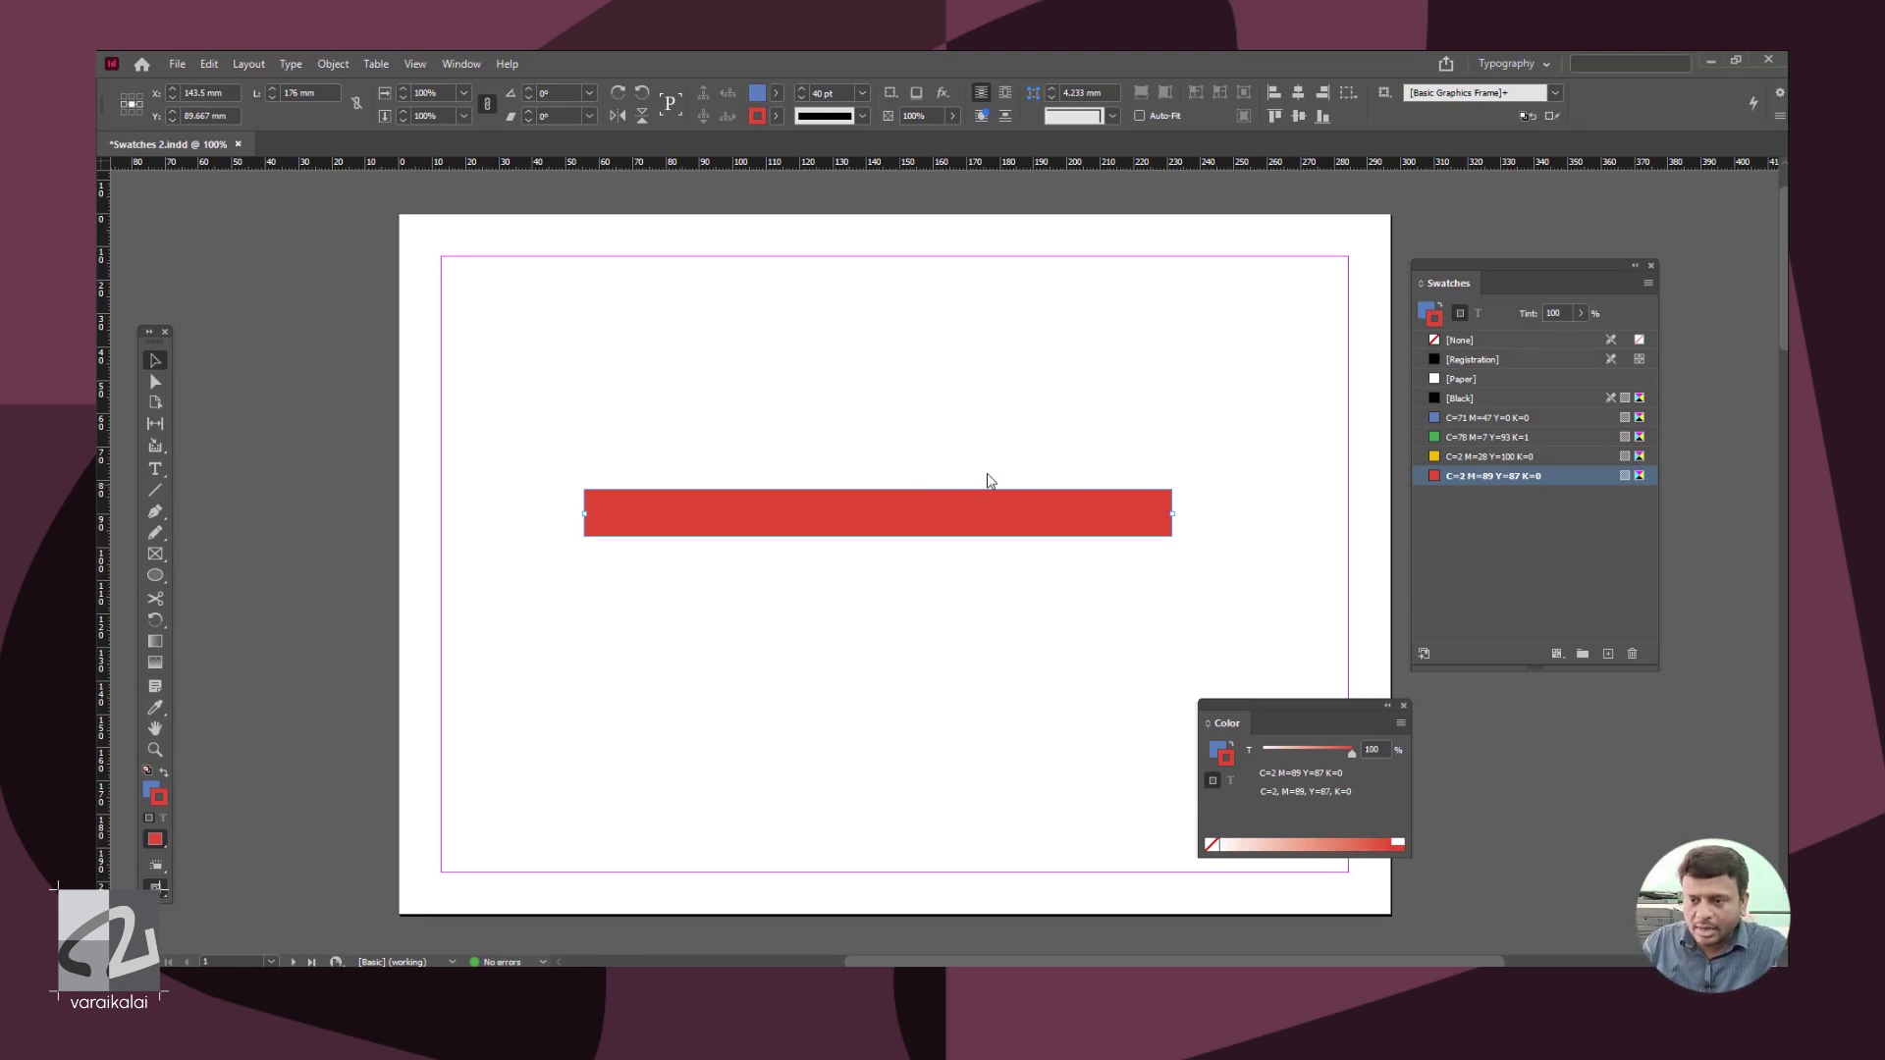
key("ctrl+n")
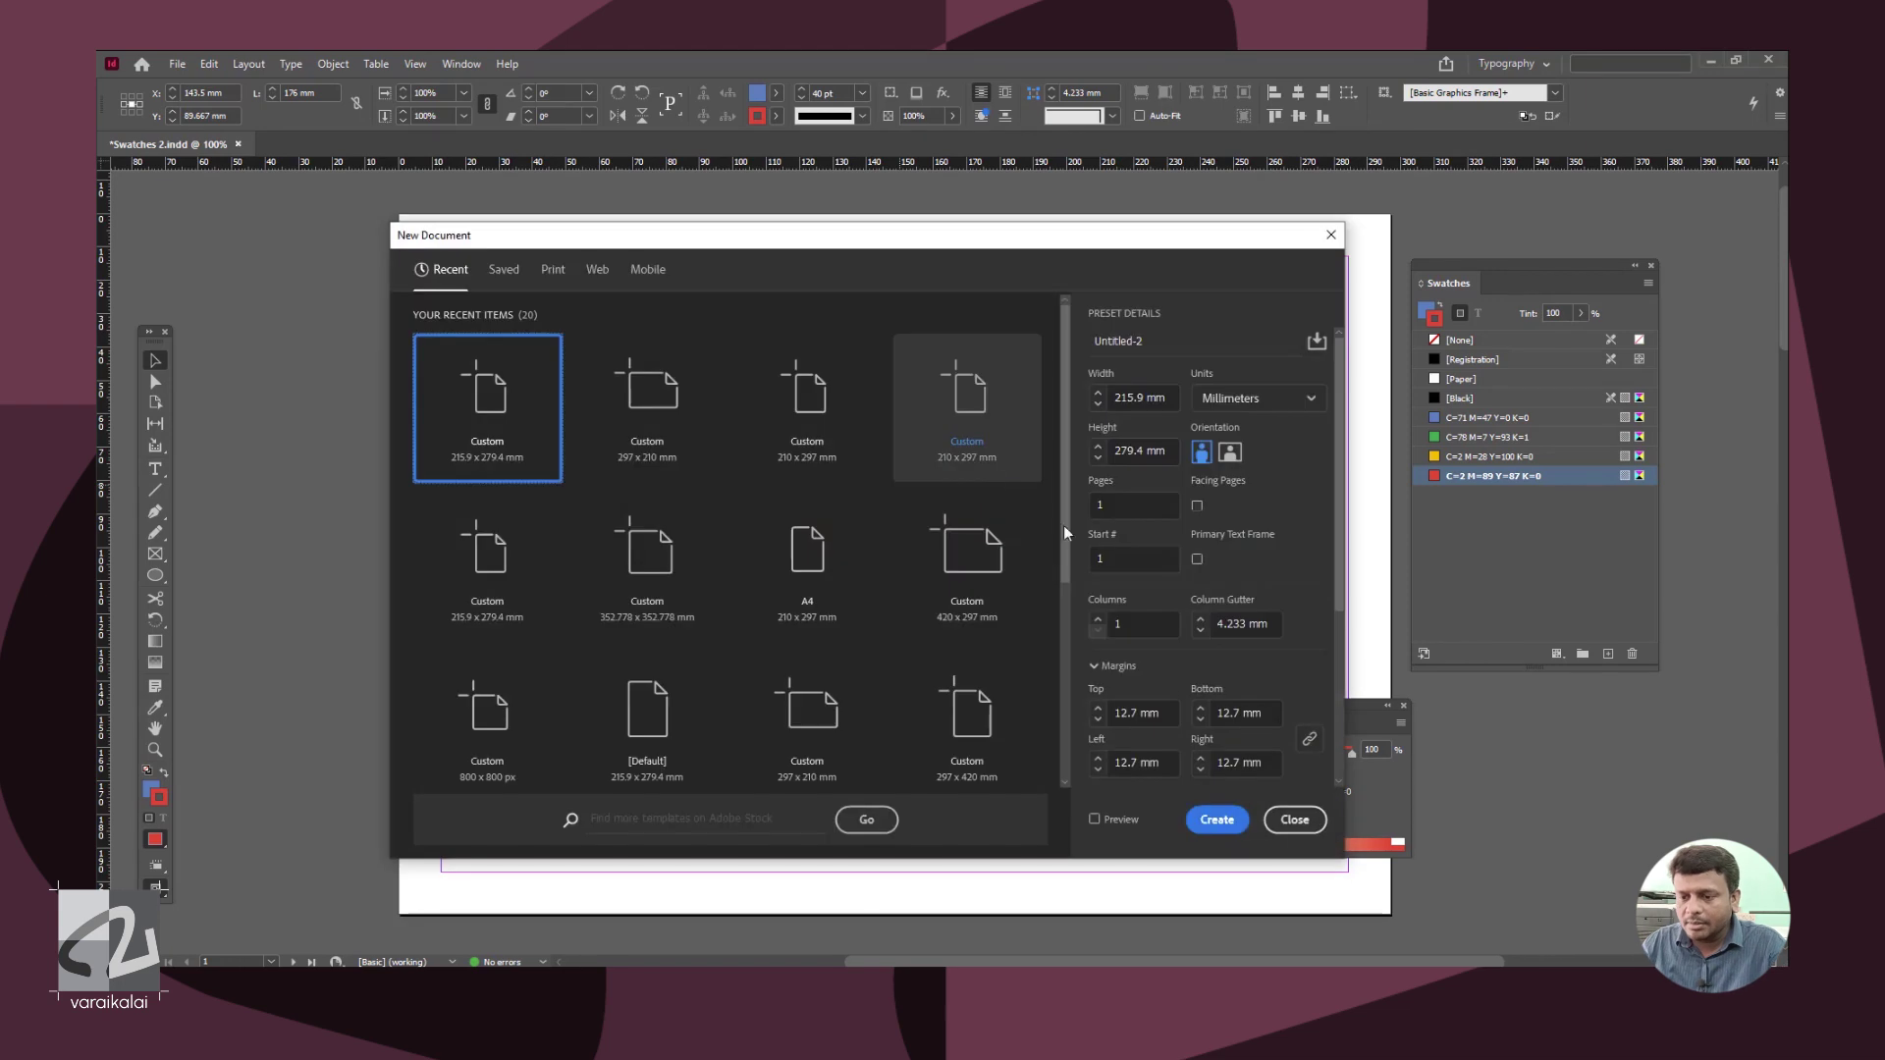
- Create the 215.9 × 279.4 mm blank document, then select the four Google swatches in Swatches 2
left_click(1227, 825)
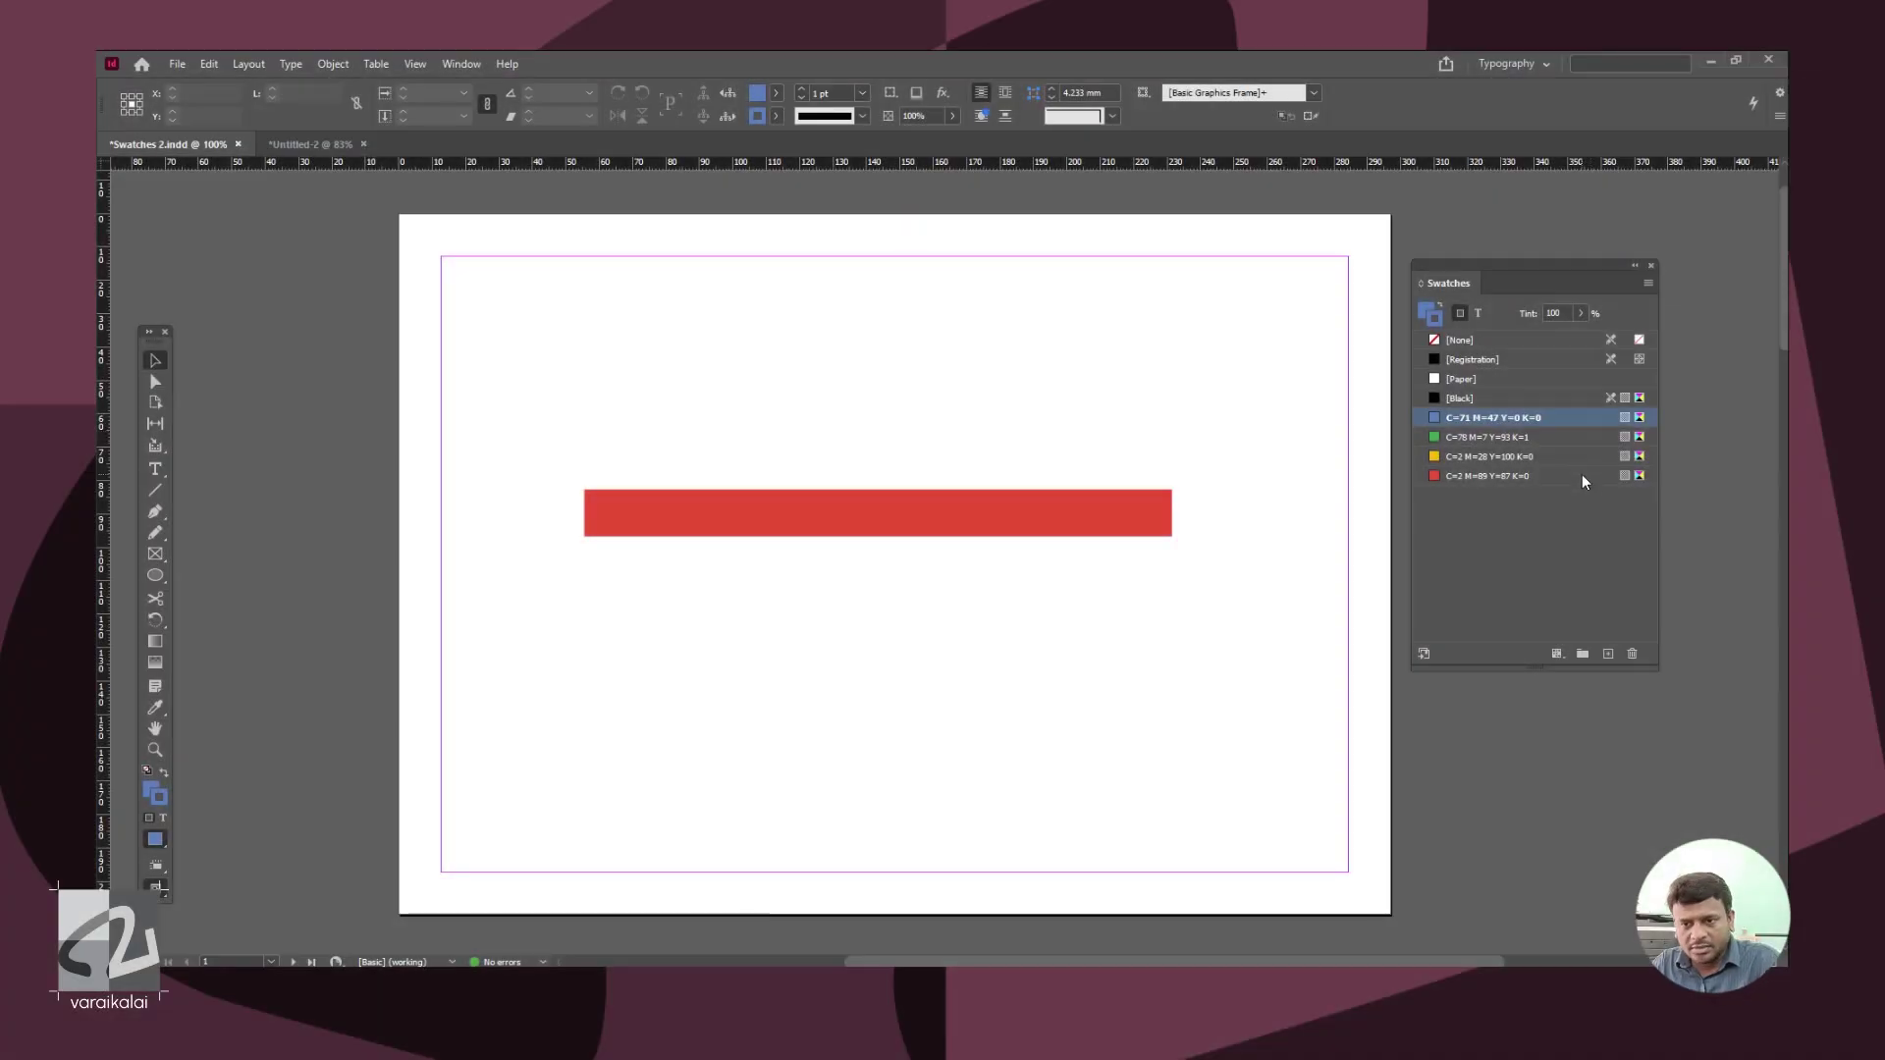
left_click(1581, 476, "shift")
- Save the selected swatches to a swatch file named 'Google Color'
left_click(1647, 283)
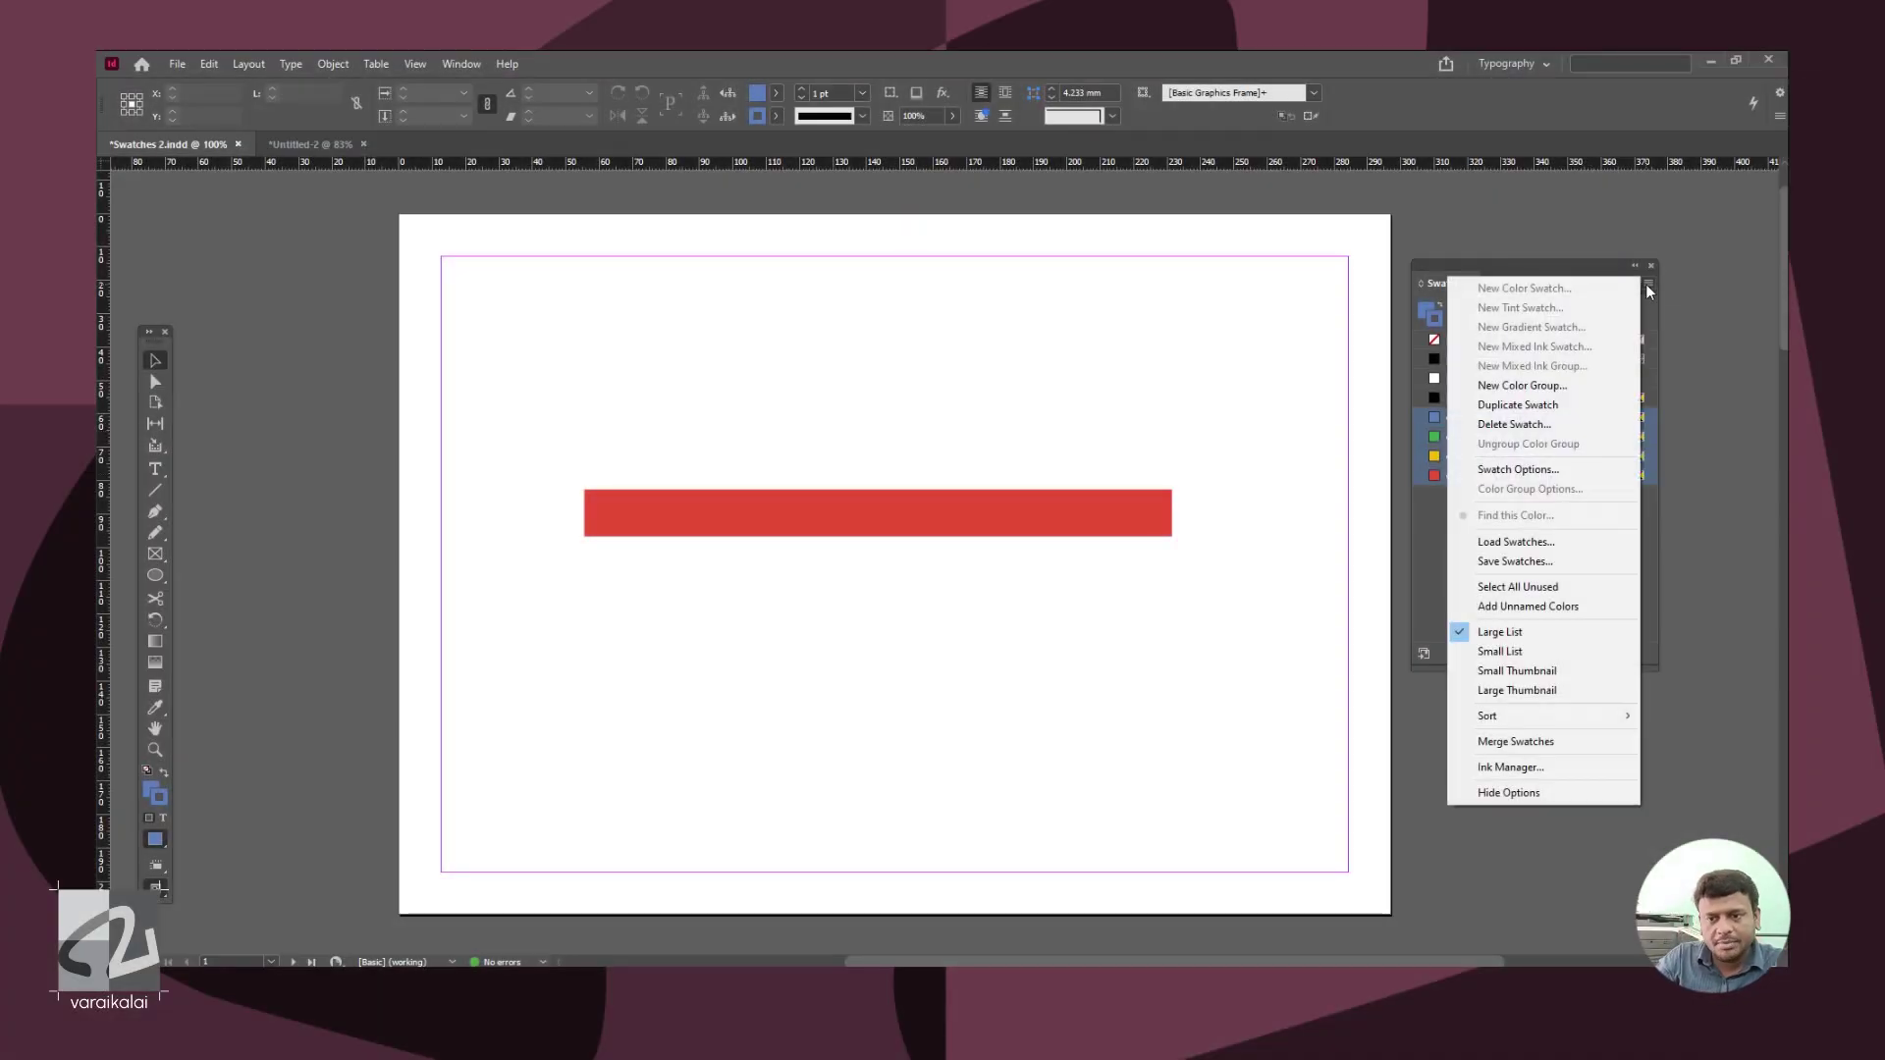
left_click(1558, 568)
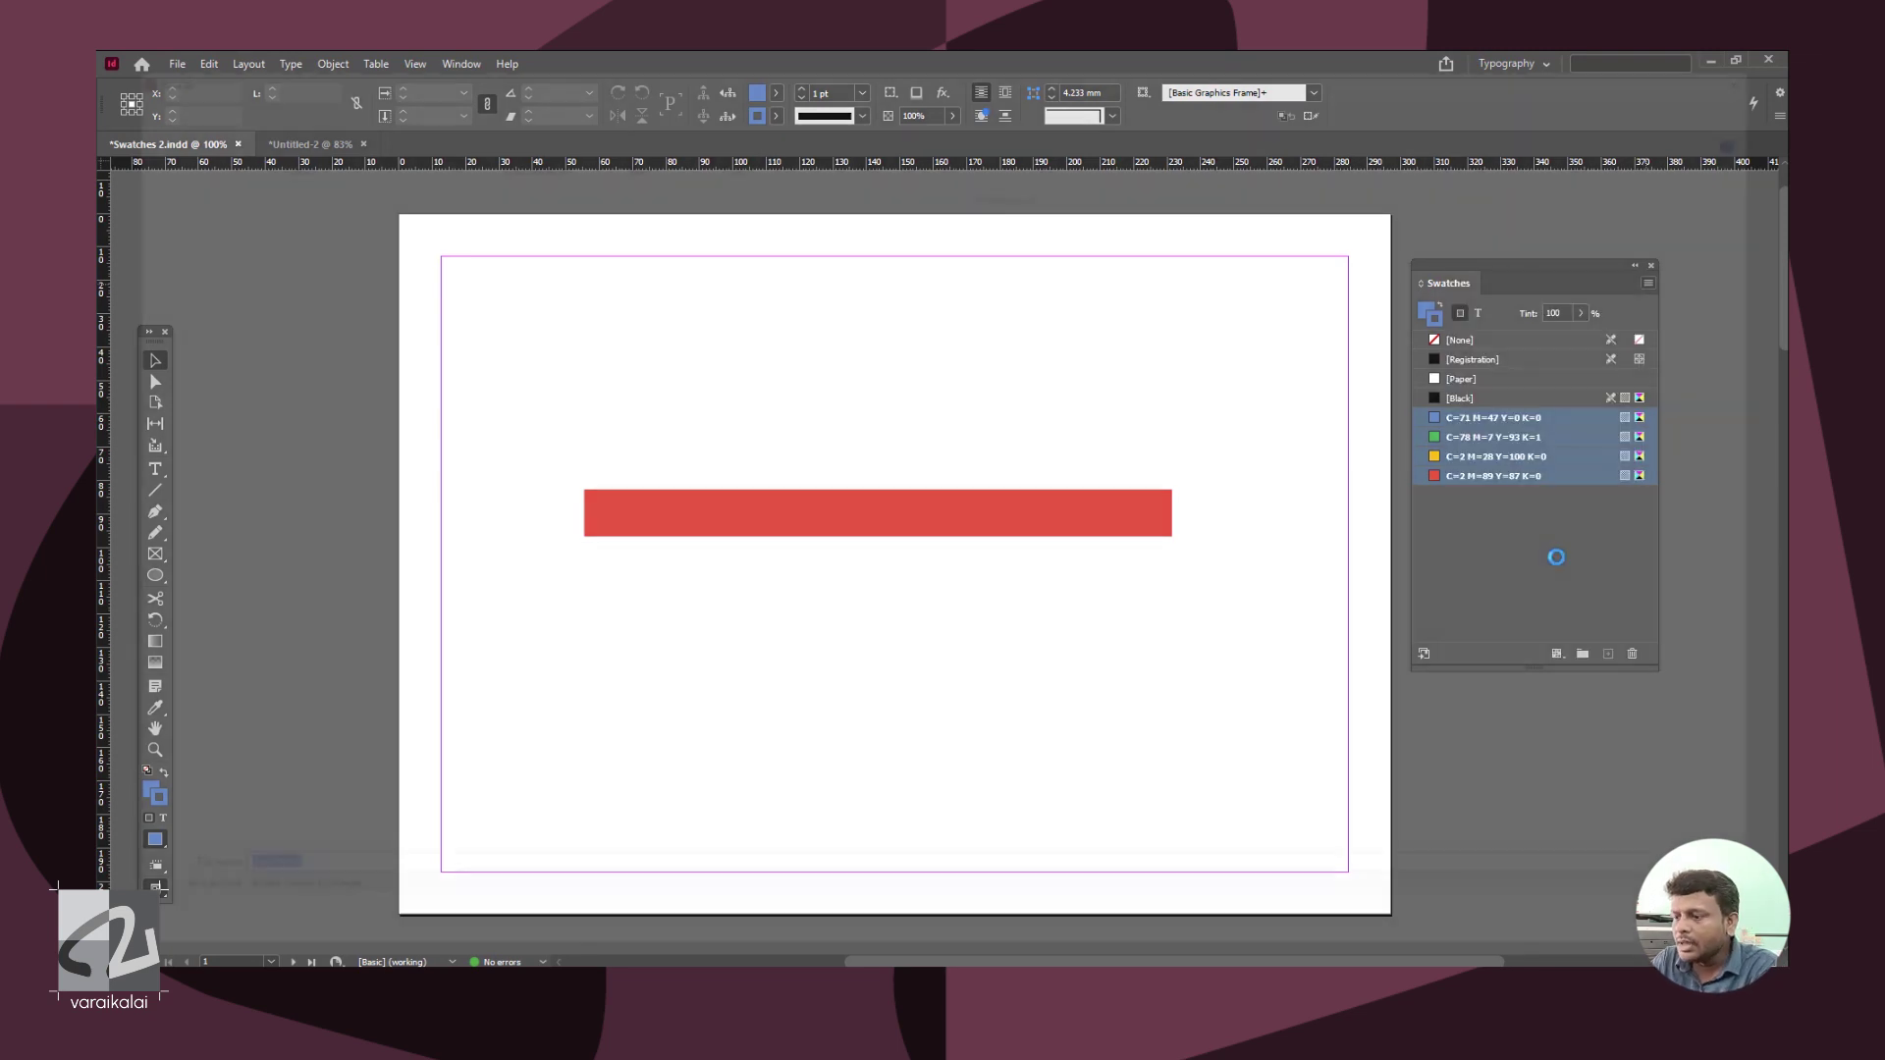
type("Google Color")
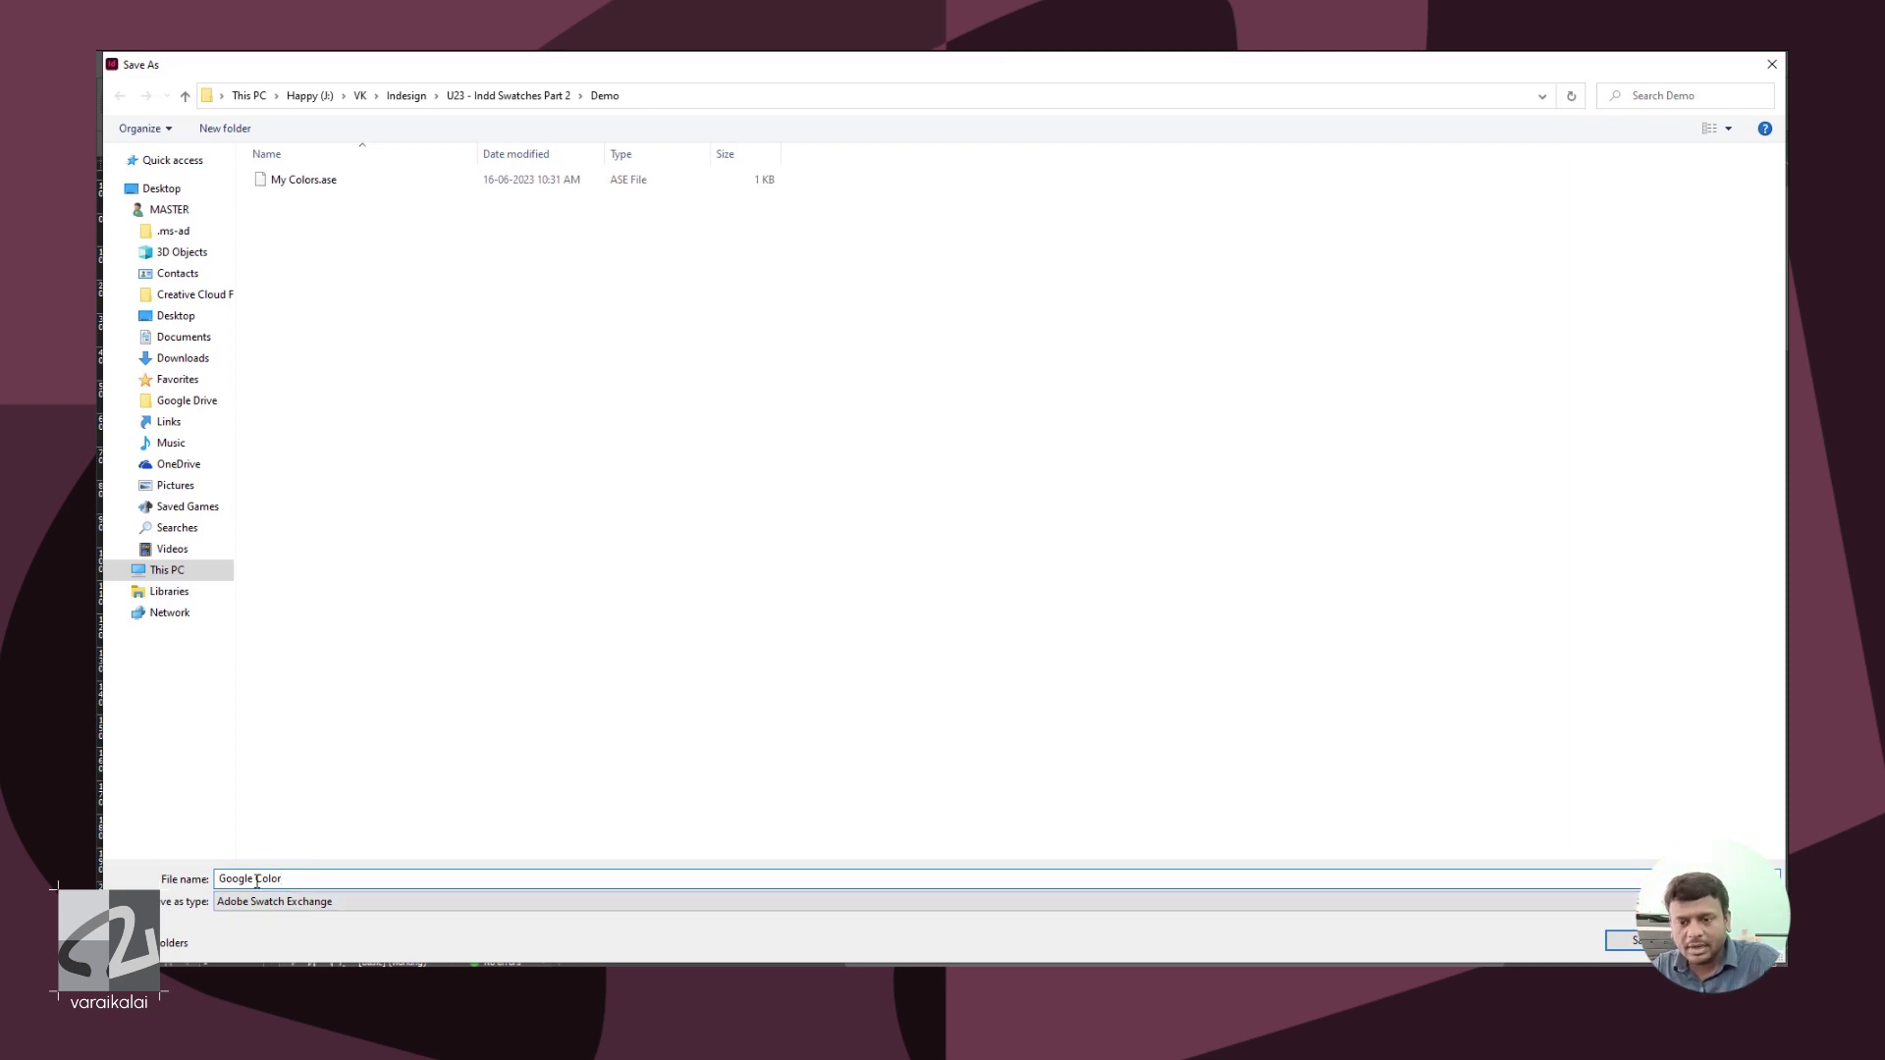
key("Return")
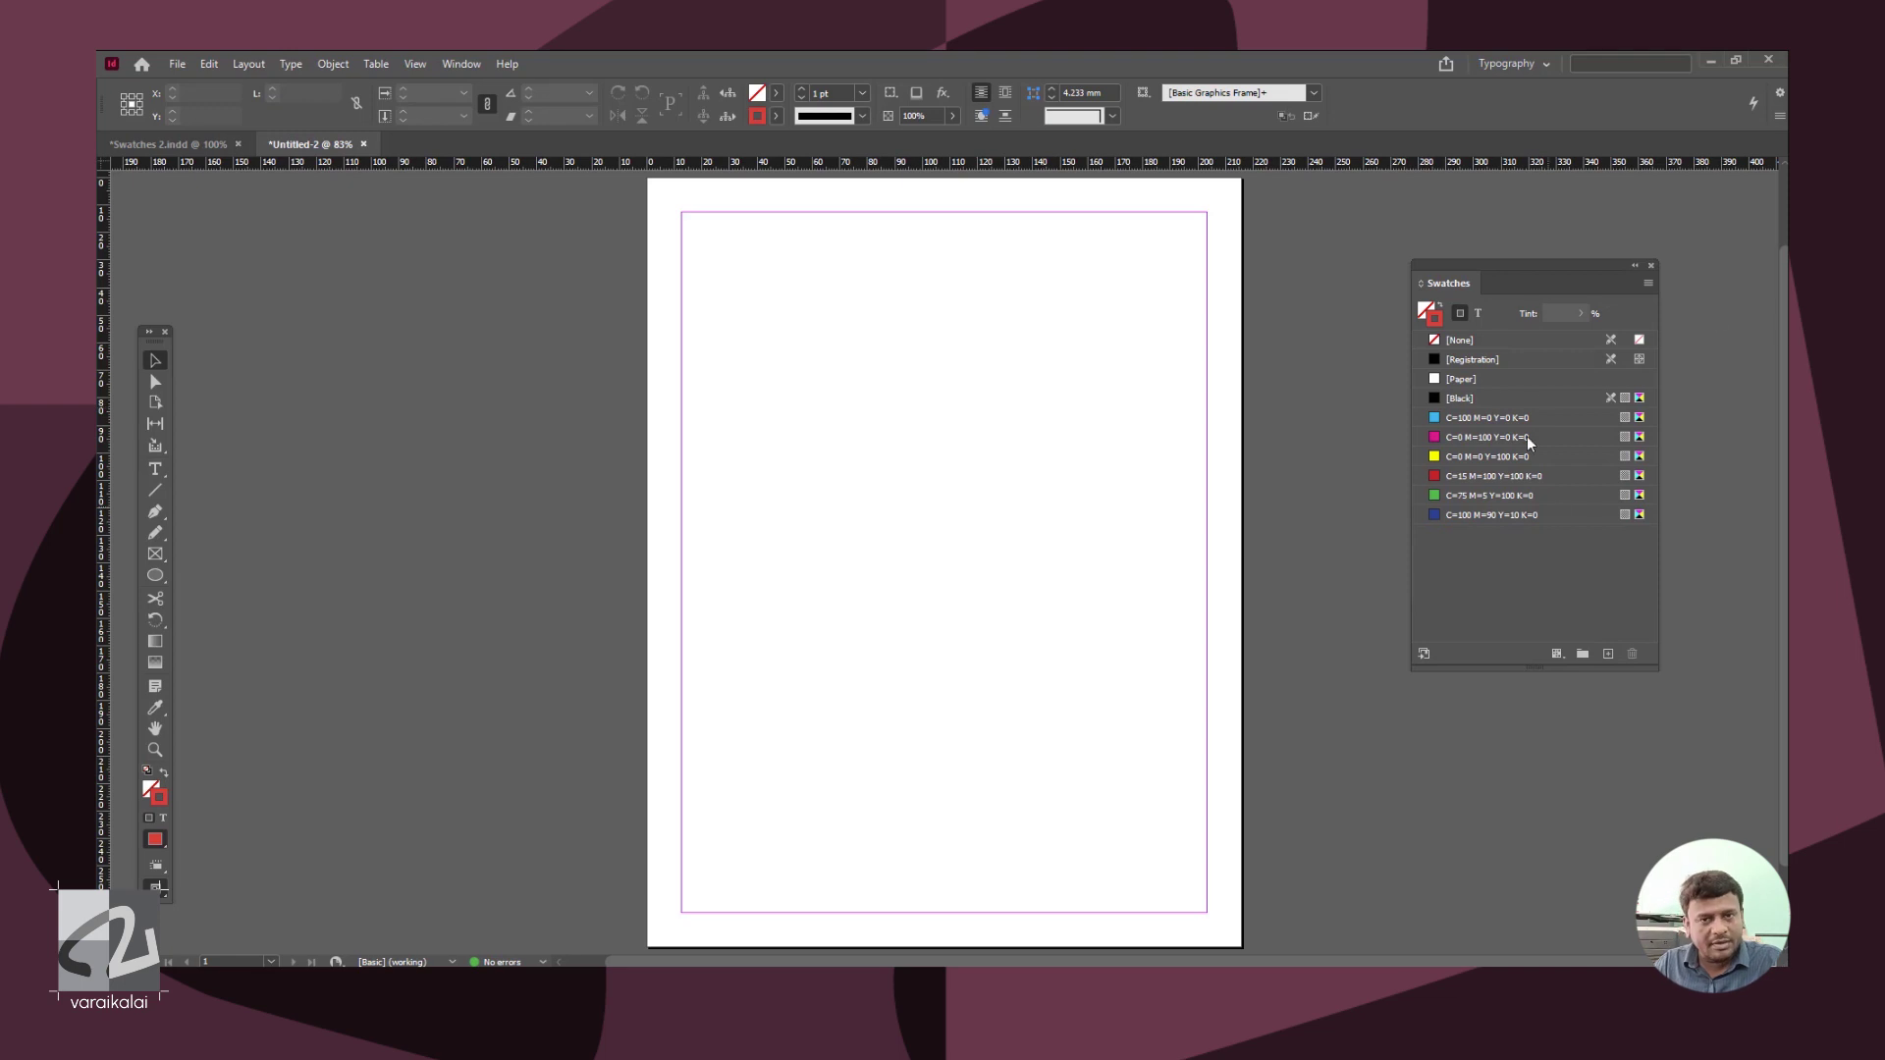
- Load the Google Color.ase swatch file into Untitled-2's swatch list
left_click(1648, 283)
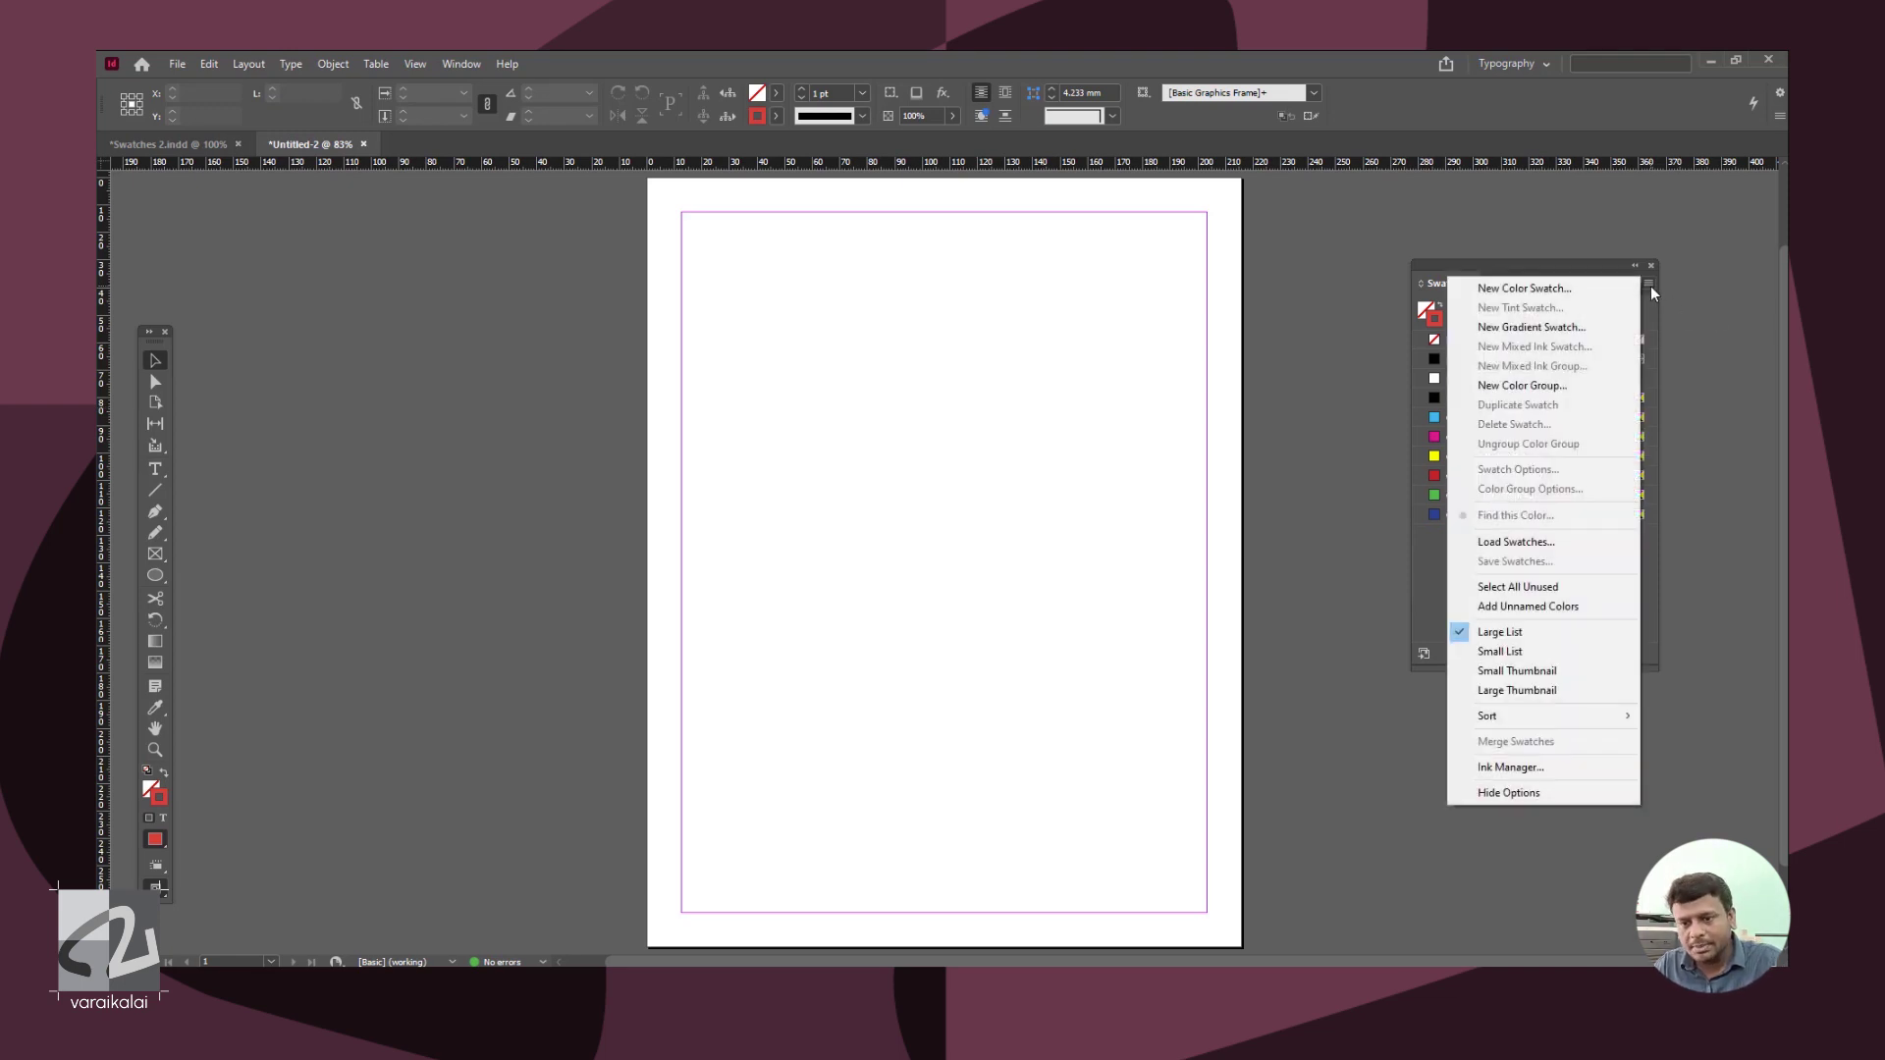
left_click(1570, 544)
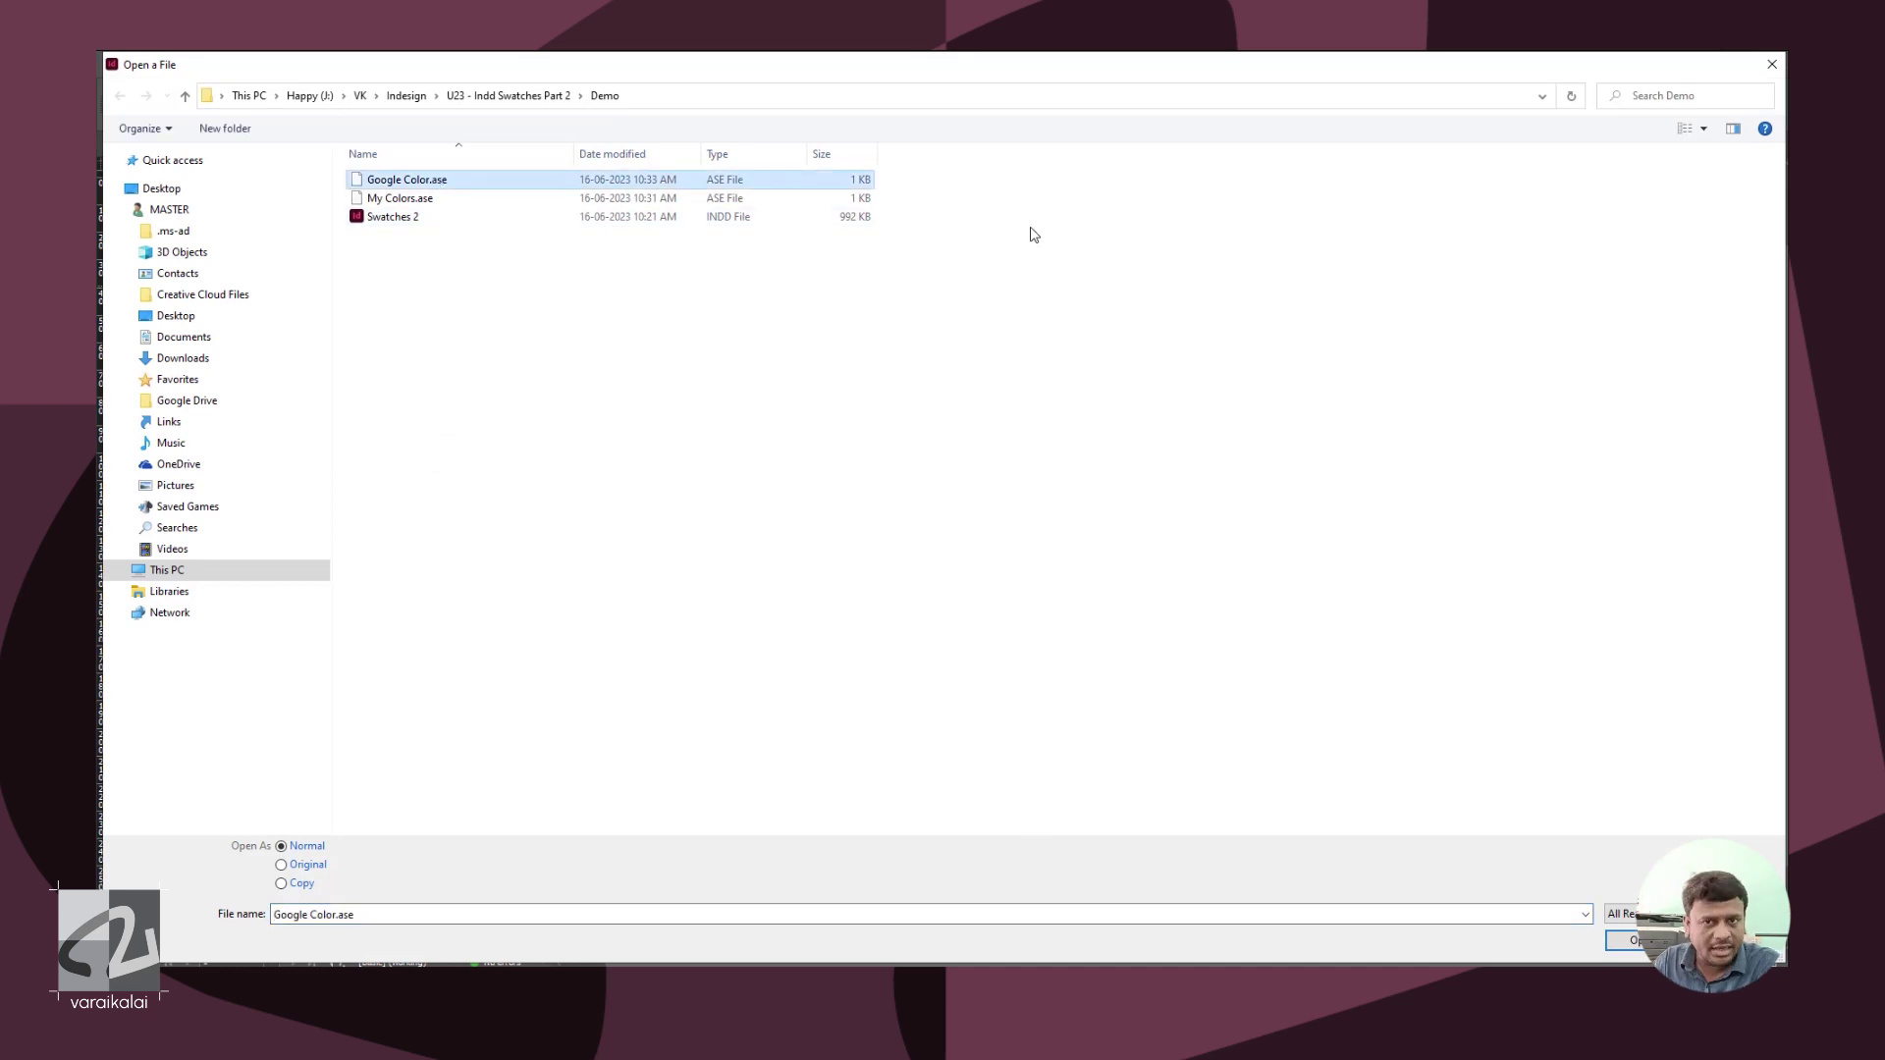
key("Return")
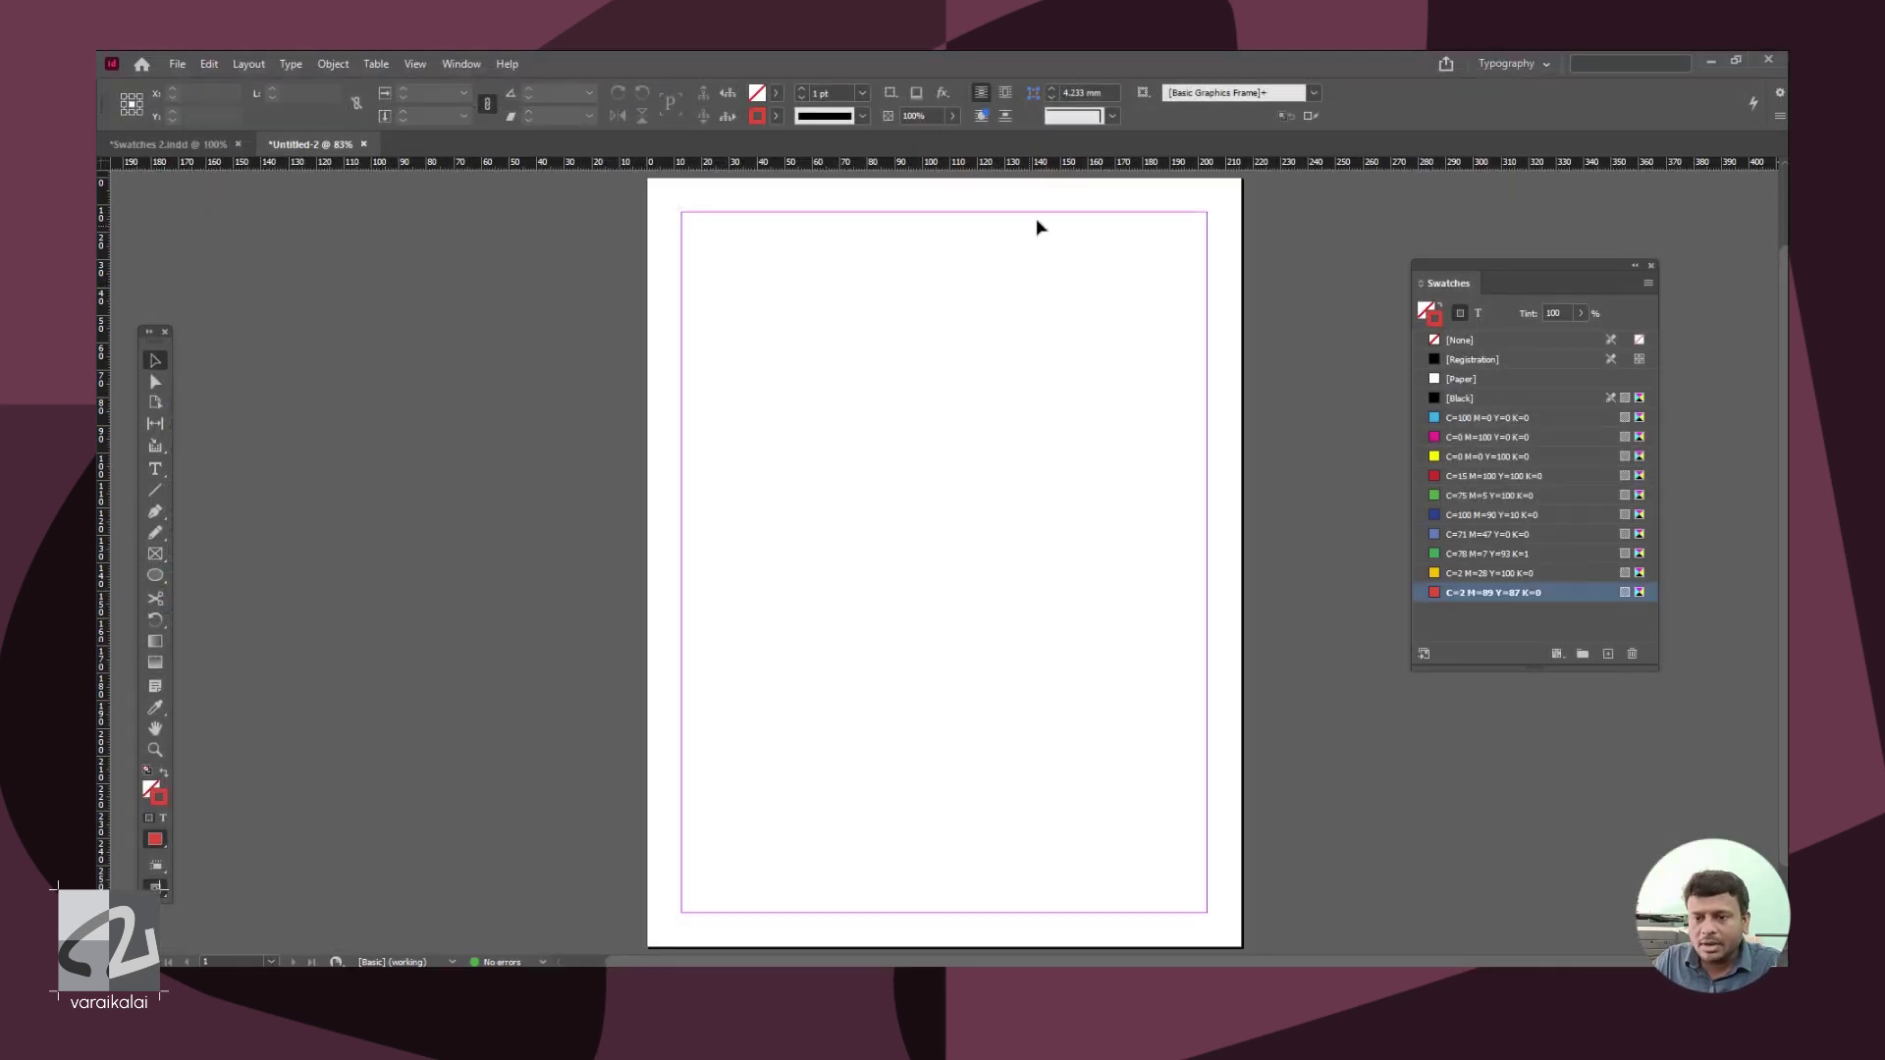